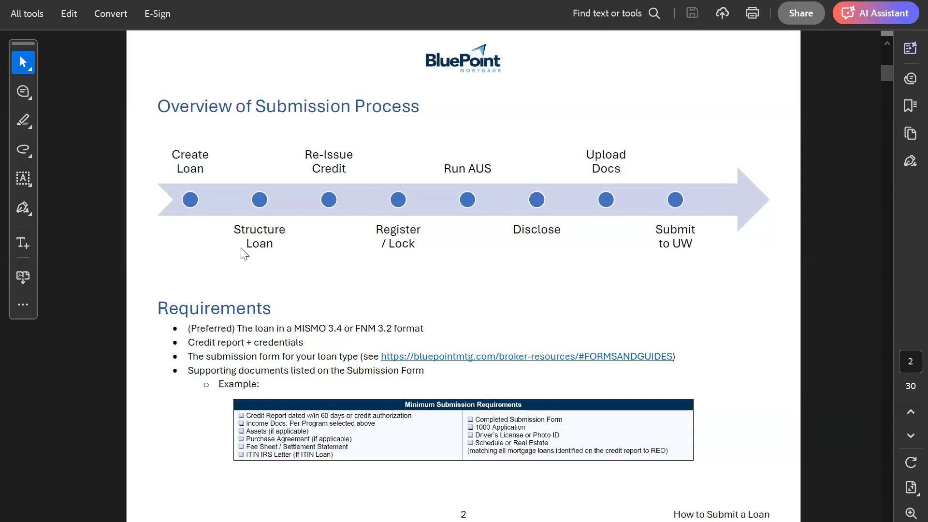
Step: Switch to the web browser and open the Forms and Guides section of BluePoint Mortgage's broker resources
key("alt+Tab")
key("ctrl+Tab")
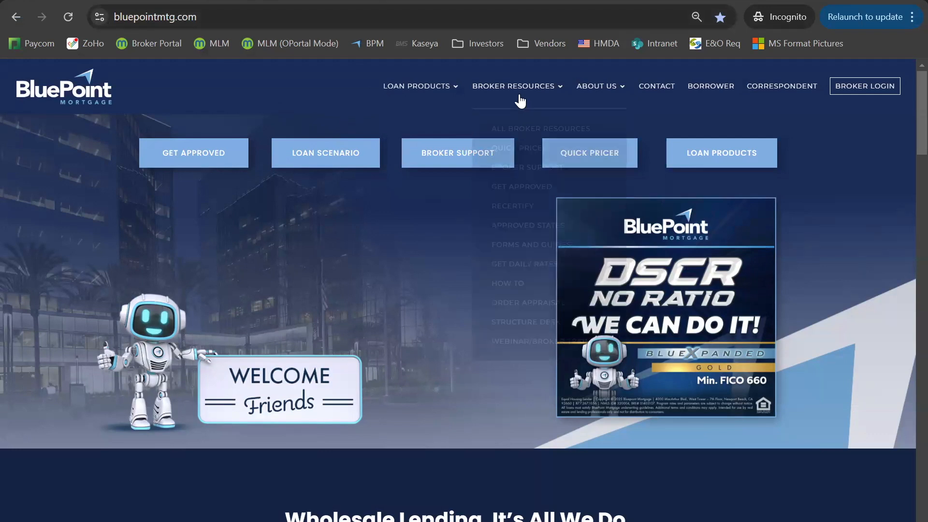
mouse_move(520, 94)
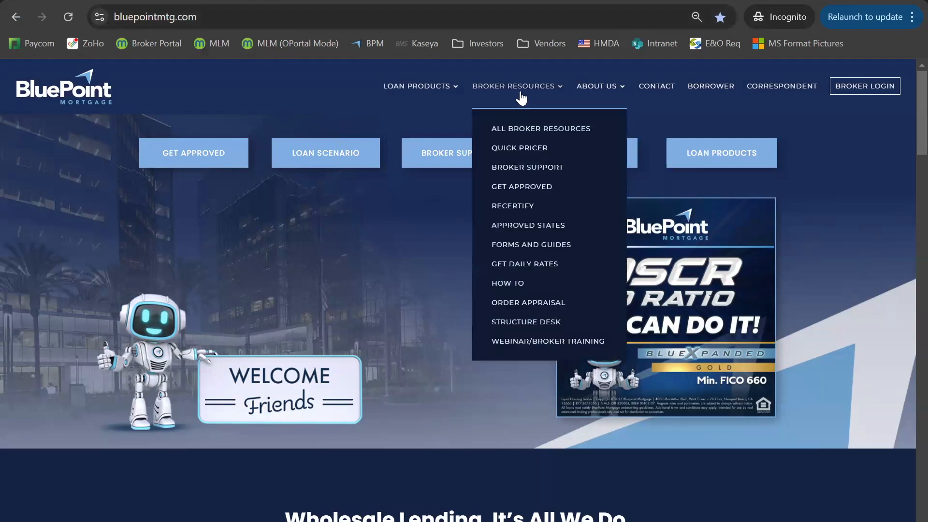
left_click(530, 245)
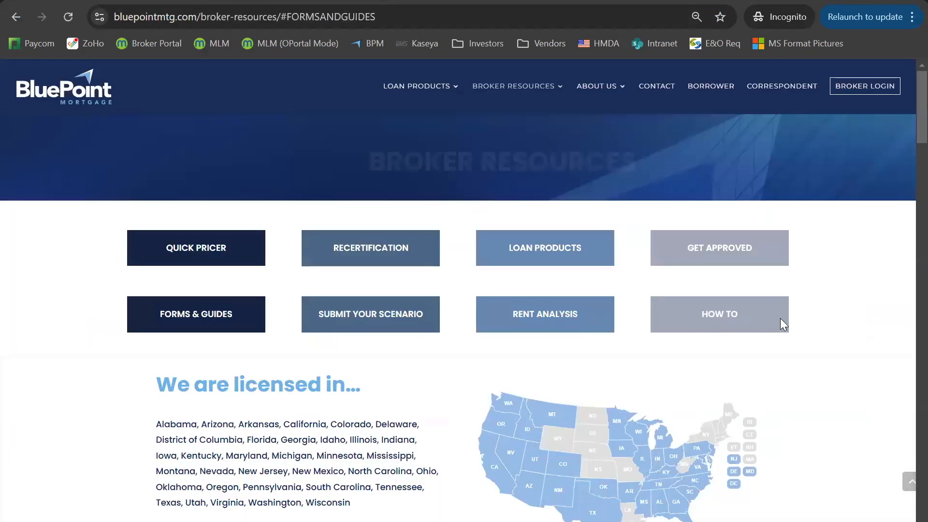
left_click(779, 319)
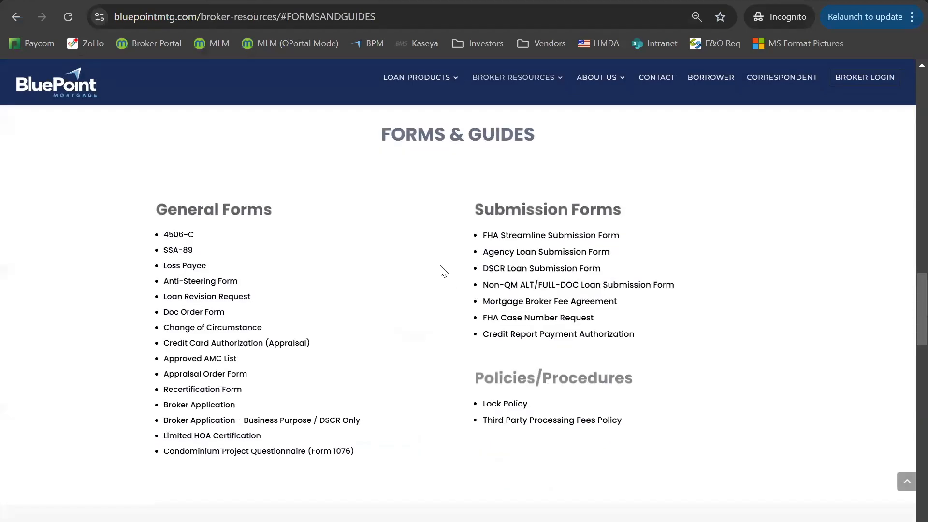
Step: Highlight the Submission Forms list and open the DSCR Loan Submission Form
left_click_drag(479, 207, 685, 334)
left_click(619, 320)
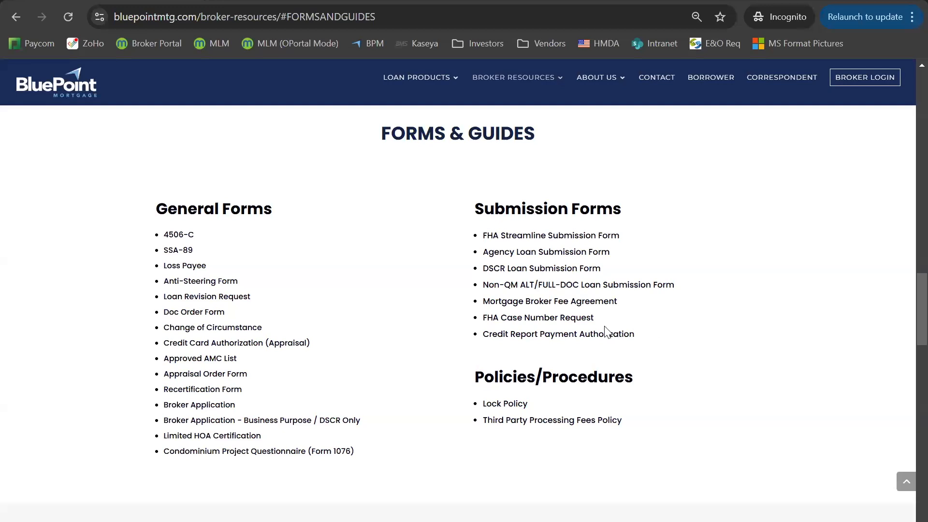
left_click(517, 273)
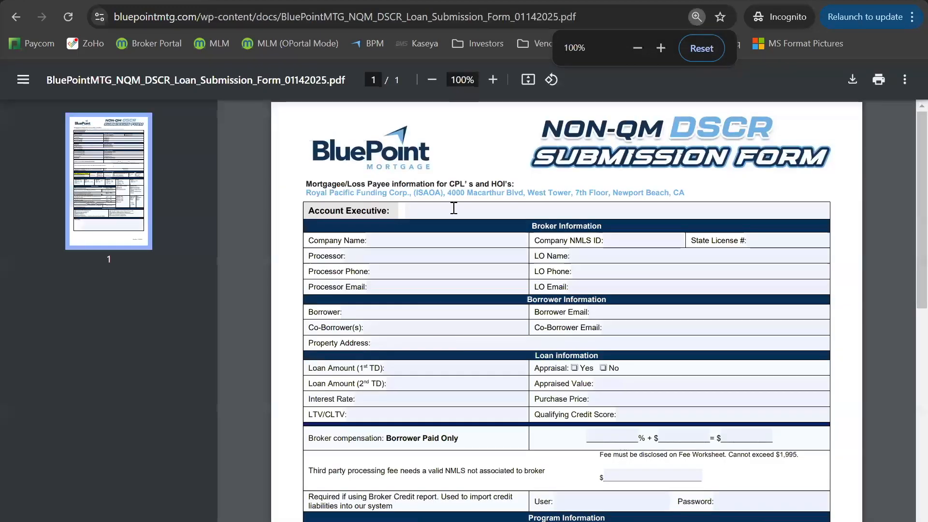
Step: Review the DSCR submission form from broker information through to the checklist of documents under Submission Requirements
scroll(503, 203, "down", 3)
scroll(498, 194, "up", 3)
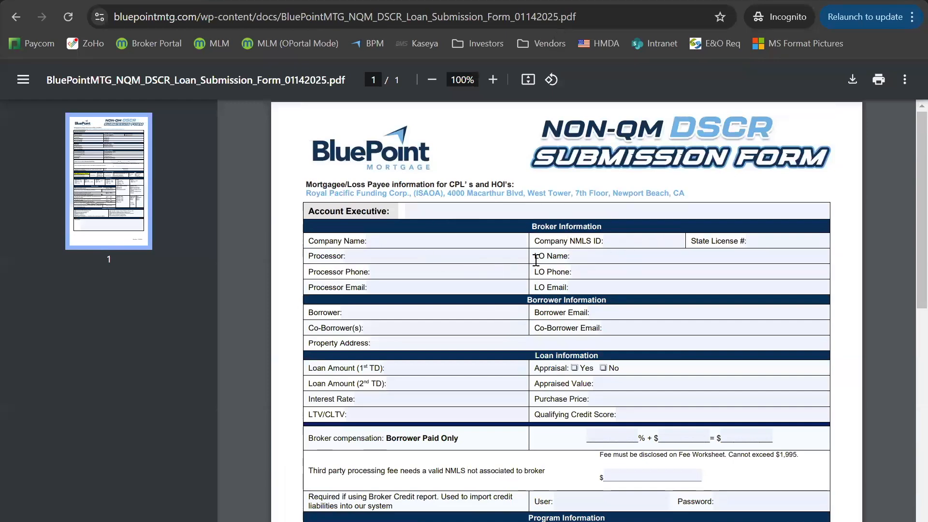
scroll(526, 306, "down", 3)
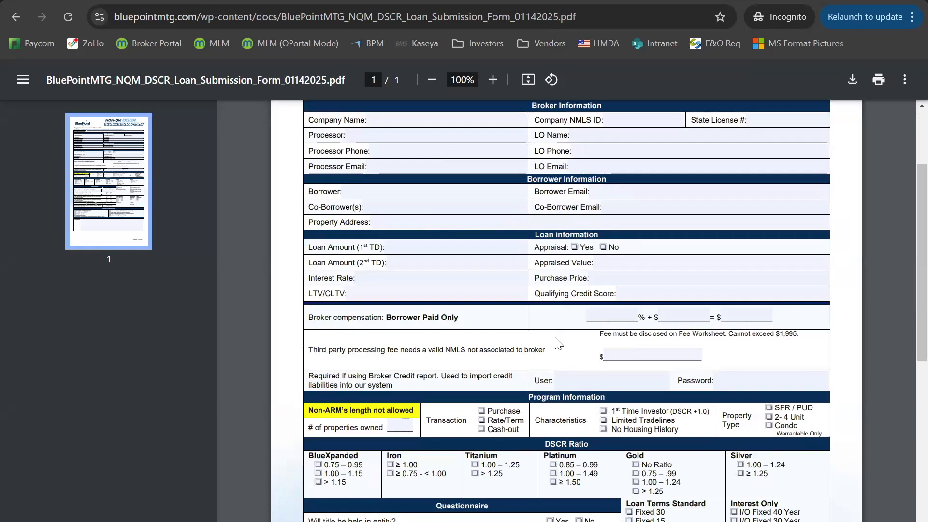
scroll(537, 336, "down", 3)
scroll(508, 292, "down", 7)
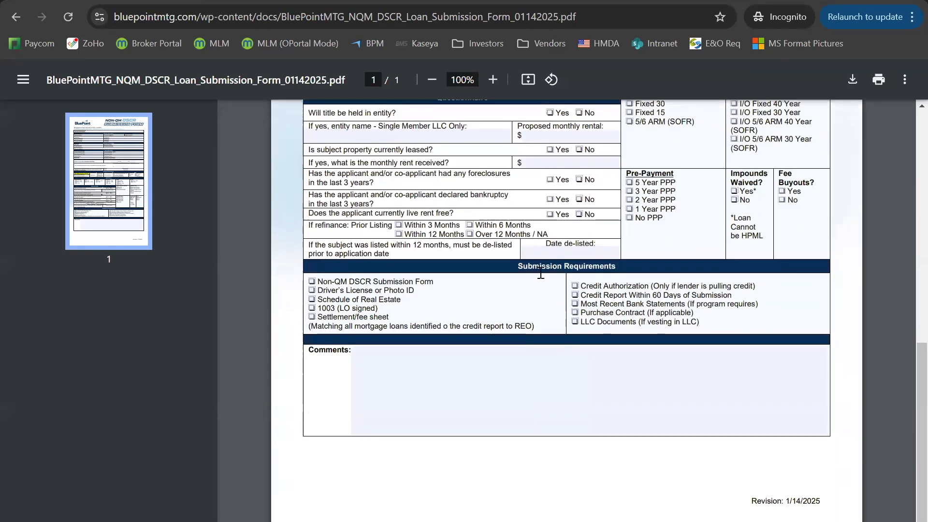
left_click_drag(312, 280, 650, 337)
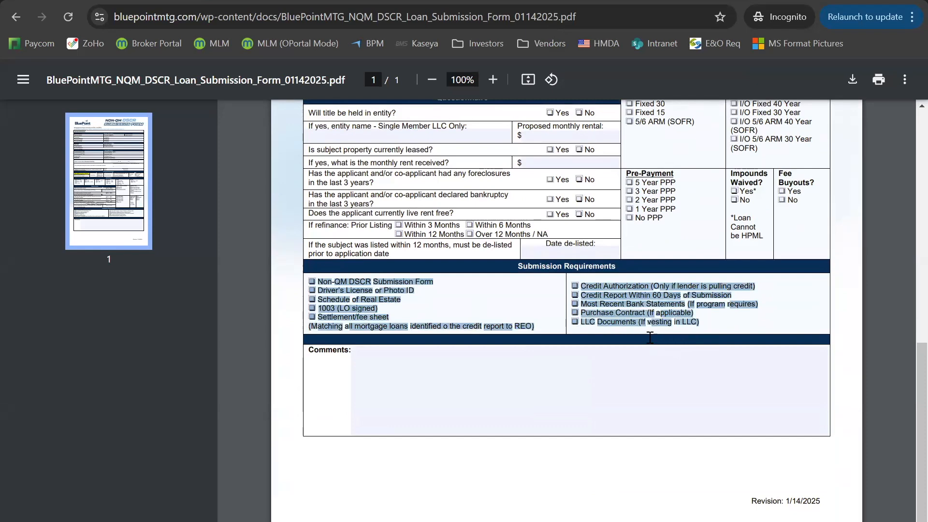
left_click(425, 286)
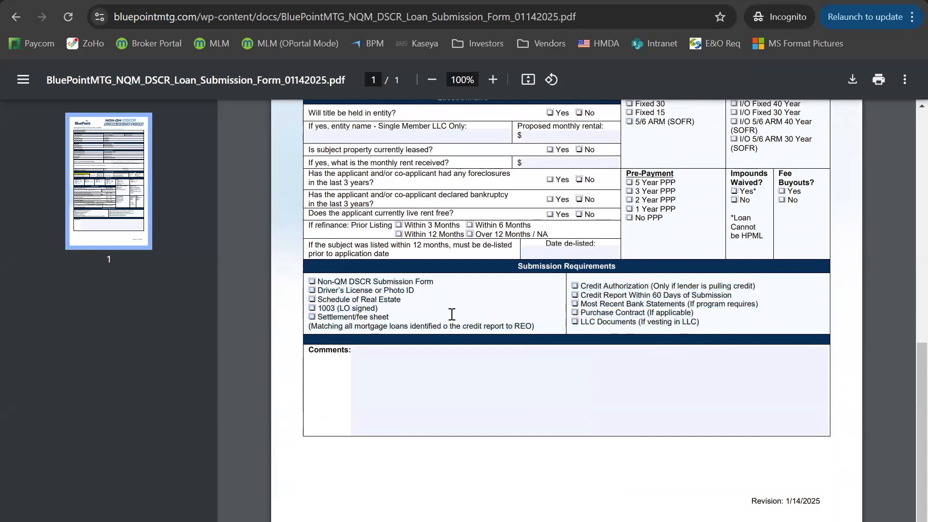
Step: Switch back to the PDF guide in Acrobat and highlight the requirement for supporting documents listed on the Submission Form
key("alt+Tab")
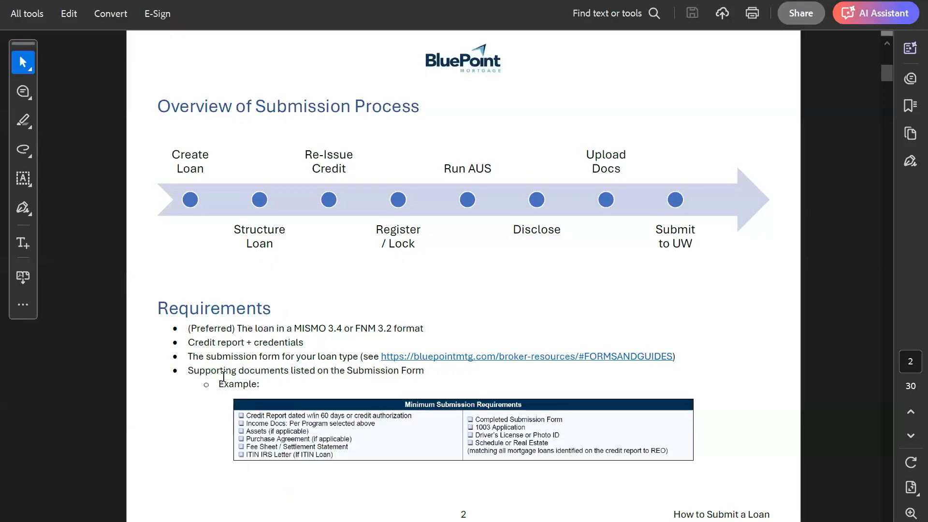
left_click_drag(189, 371, 424, 371)
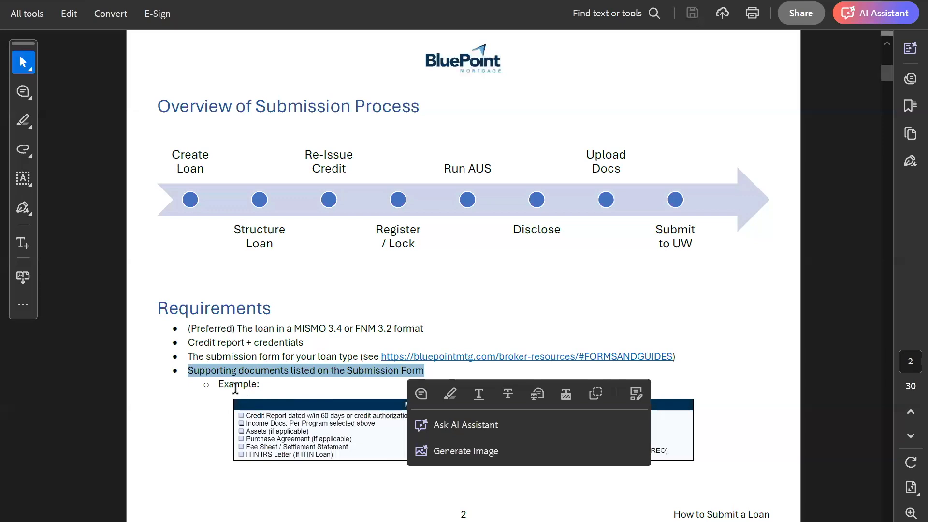
left_click(237, 389)
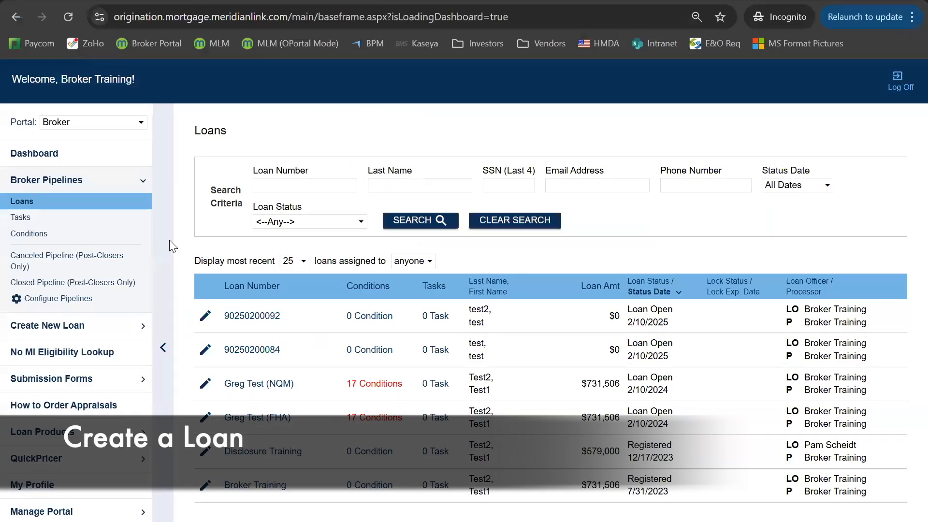
Step: Start creating a new loan by importing a MISMO 3.4 file, browse for the XML file, and cancel the file selection
left_click(126, 335)
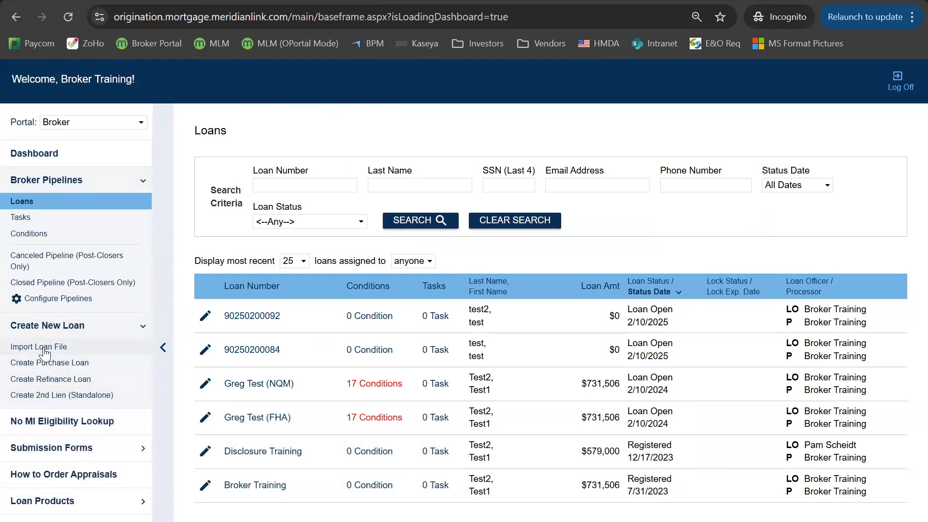
left_click(44, 348)
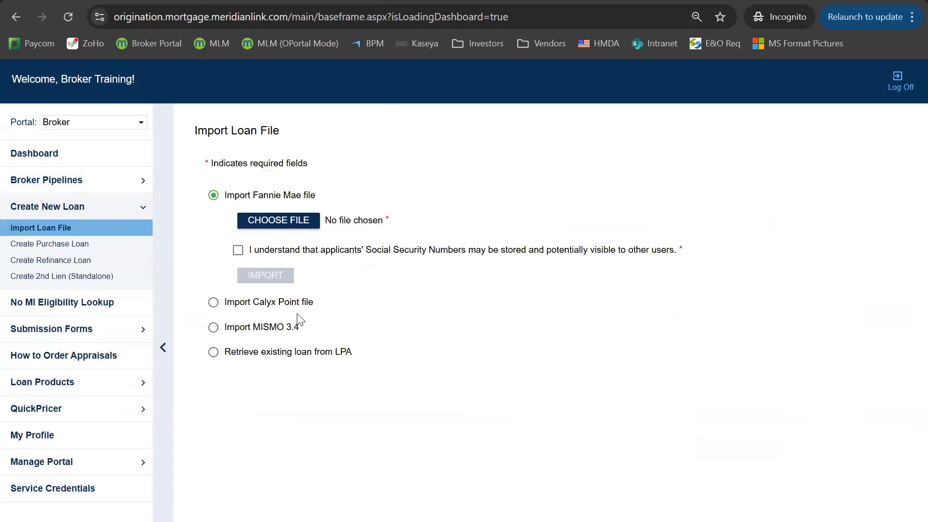
left_click(212, 328)
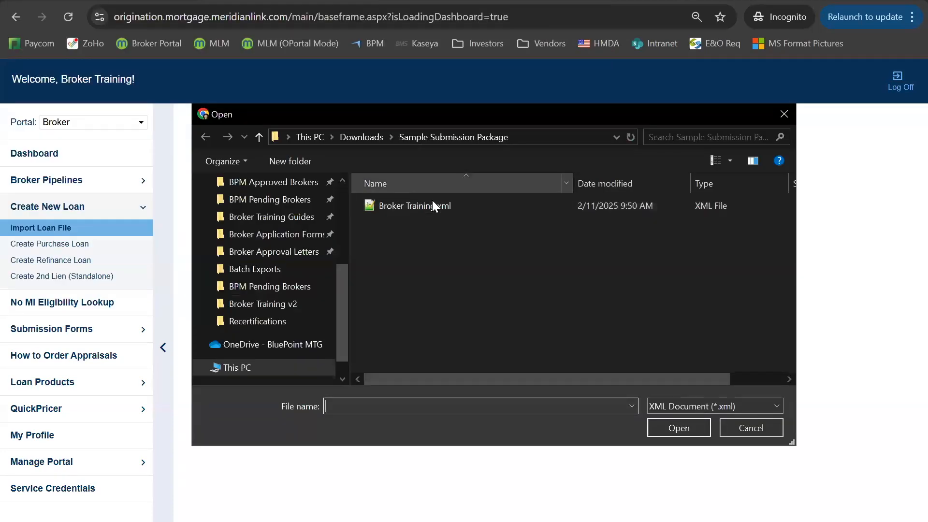
left_click(738, 427)
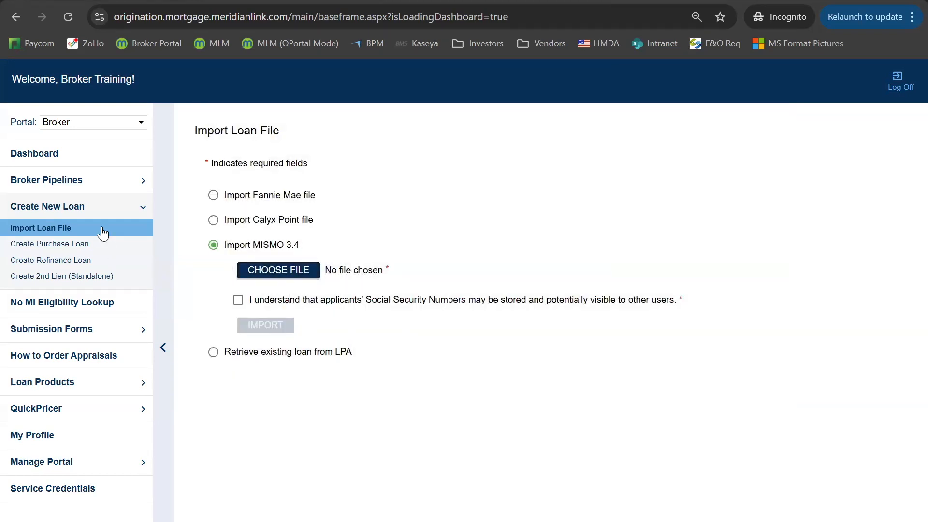
Step: Return to the broker loans pipeline and open the existing Broker Training loan
left_click(93, 180)
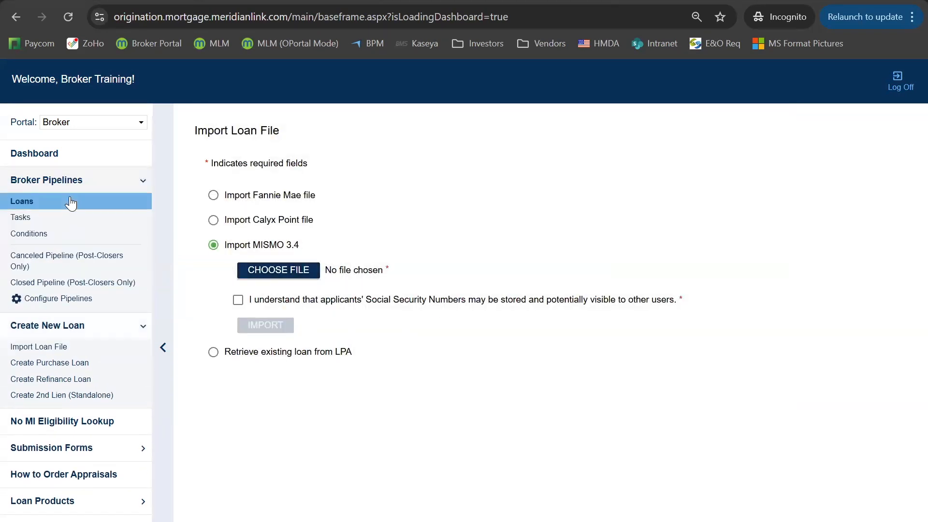
left_click(71, 202)
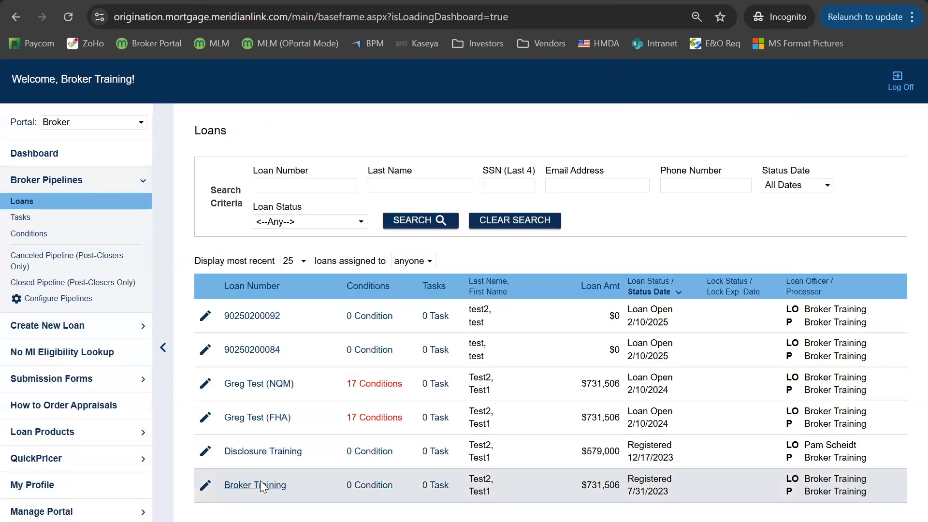
left_click(262, 485)
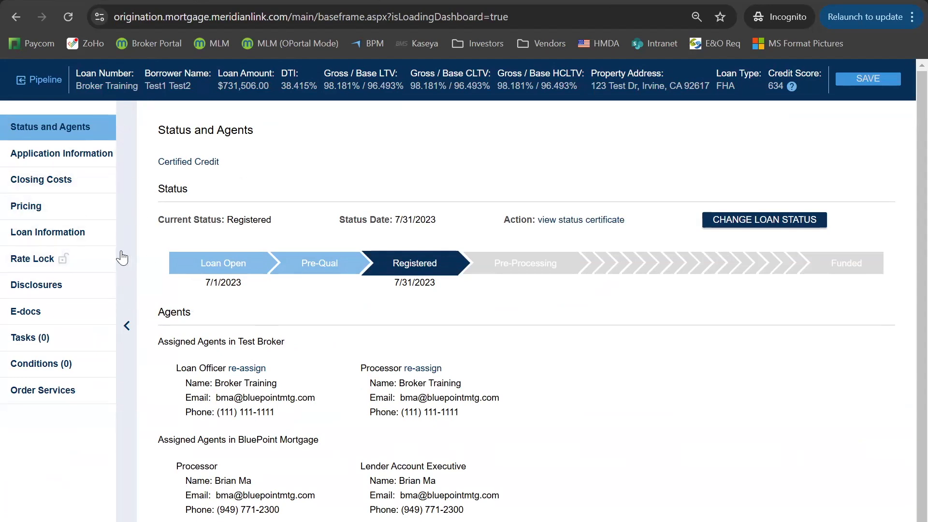
Step: Open the application's Loan & Property information and examine the Estimated Monthly Market Rent under Debt Service Coverage Ratio in section 4c
left_click(78, 158)
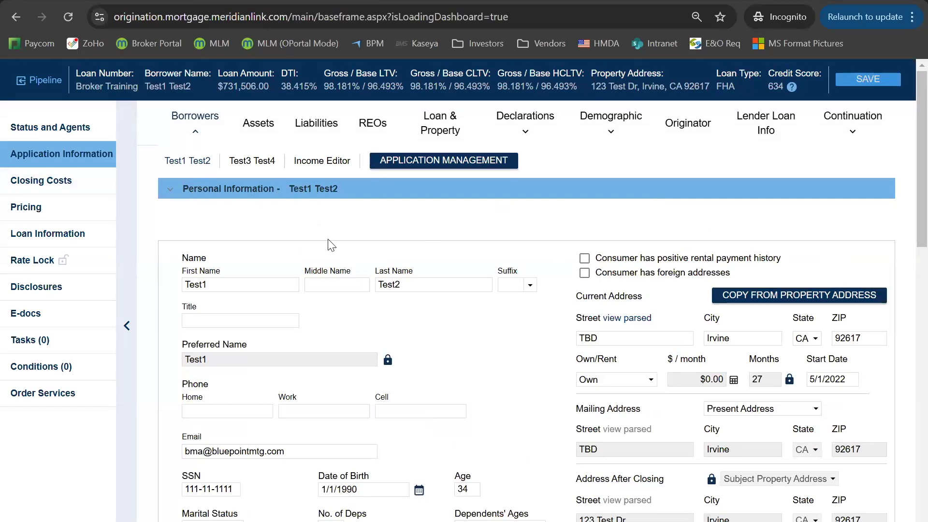
left_click(432, 123)
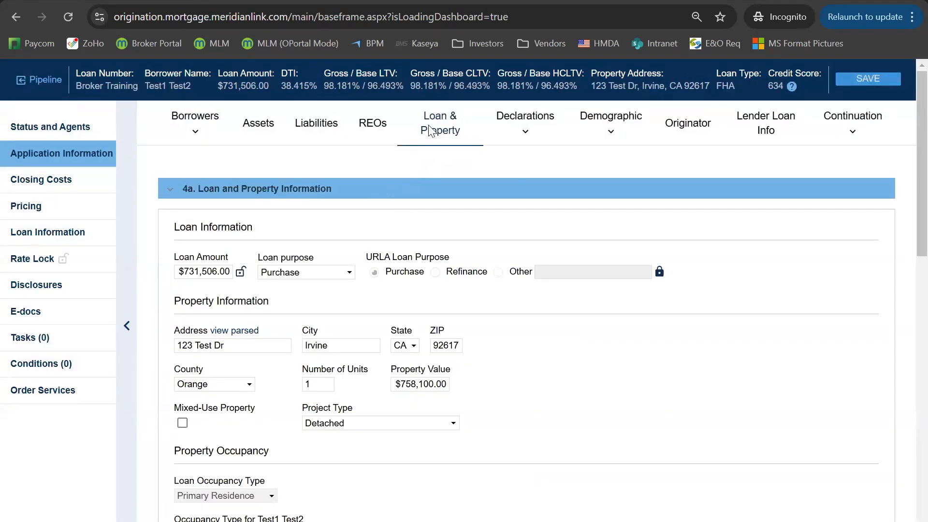
scroll(331, 290, "down", 10)
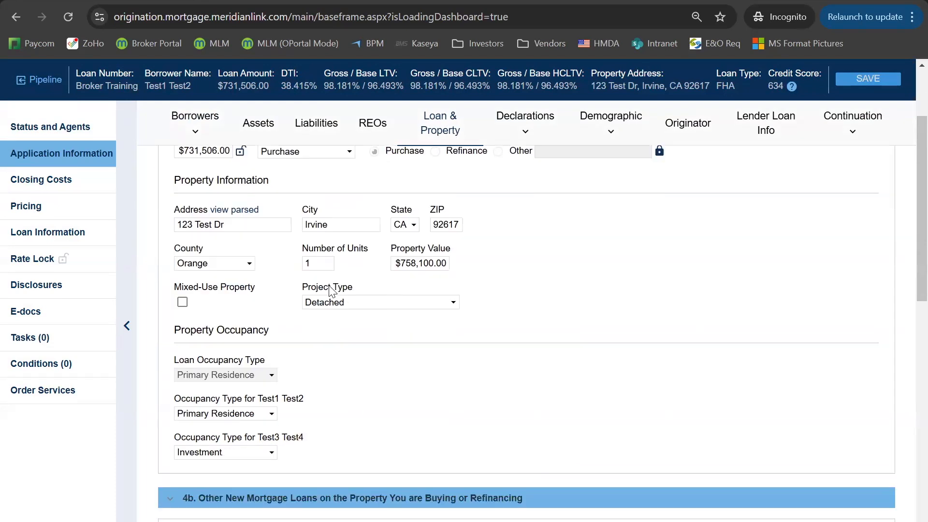
scroll(335, 292, "down", 1)
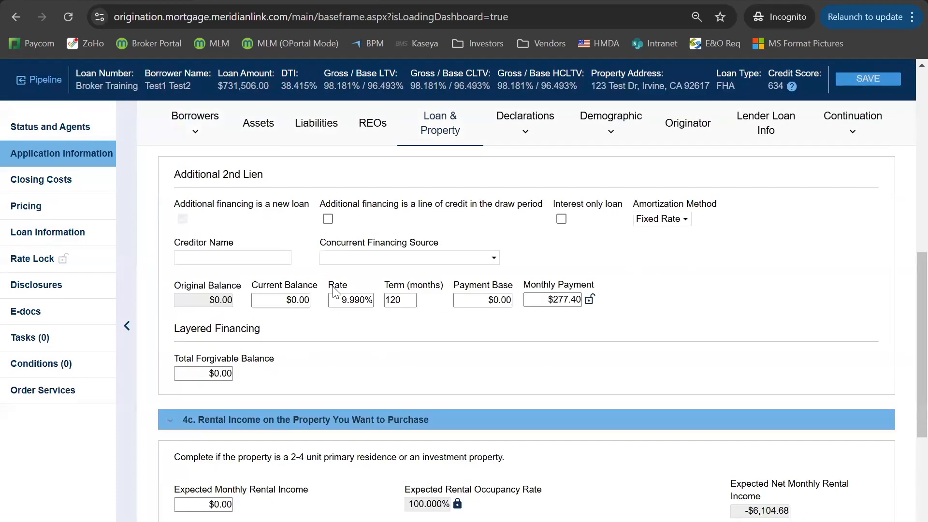
scroll(336, 293, "down", 5)
left_click_drag(170, 376, 306, 380)
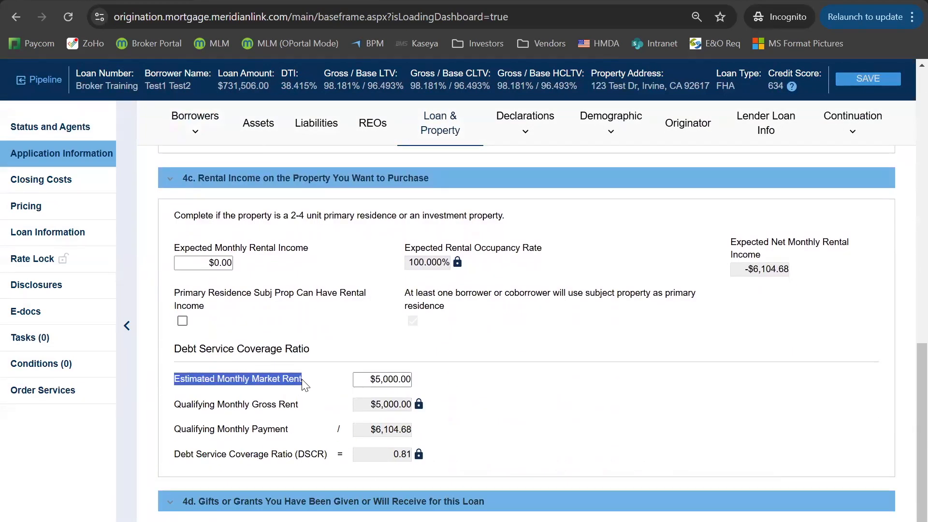
left_click(382, 379)
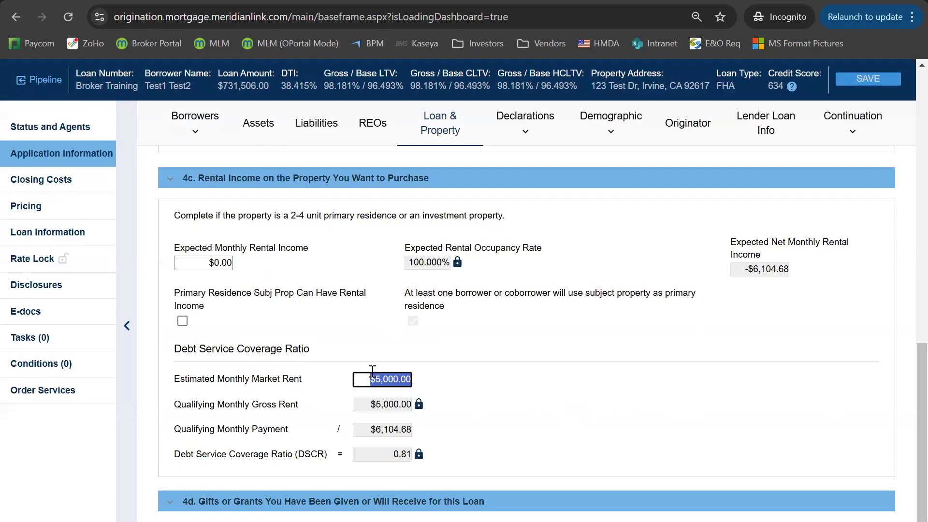
left_click_drag(175, 386, 317, 386)
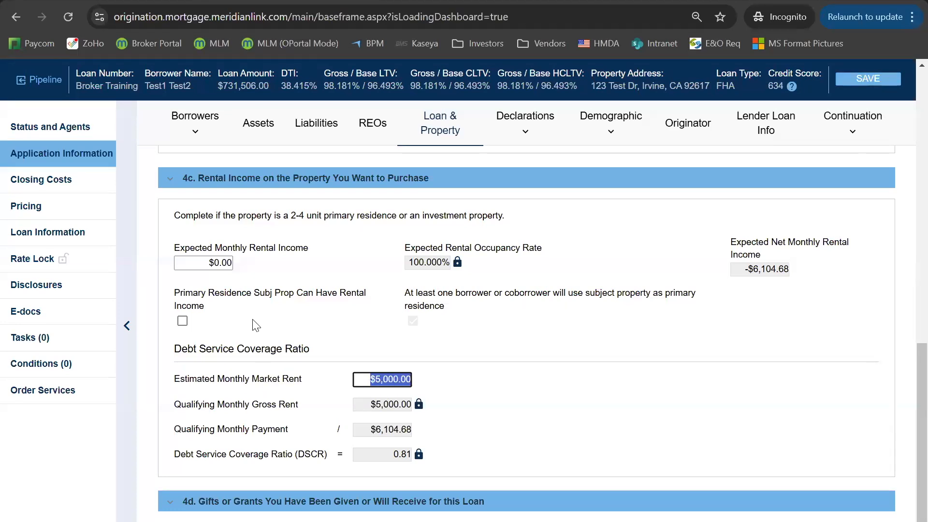
Step: Leave the application information for the loan's Pricing page, discarding unsaved changes
scroll(359, 232, "up", 2)
scroll(358, 240, "up", 5)
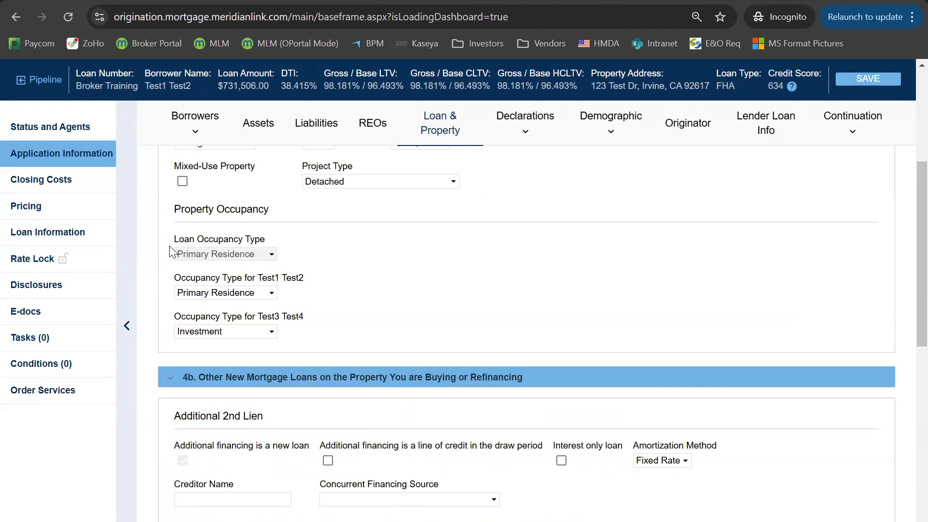
left_click(42, 211)
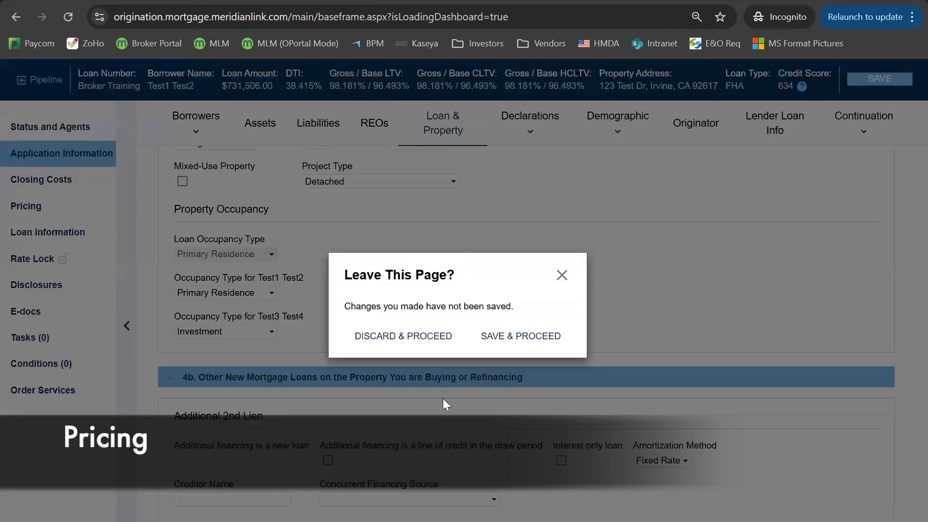
left_click(433, 341)
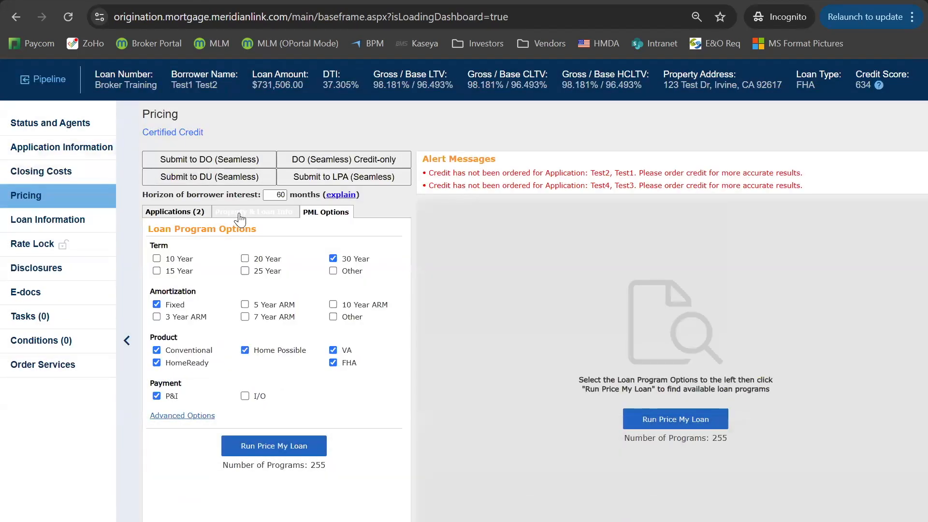
Step: Open the borrower applications in Pricing and locate the Re-Issue Credit Report option
left_click(172, 219)
scroll(202, 218, "down", 7)
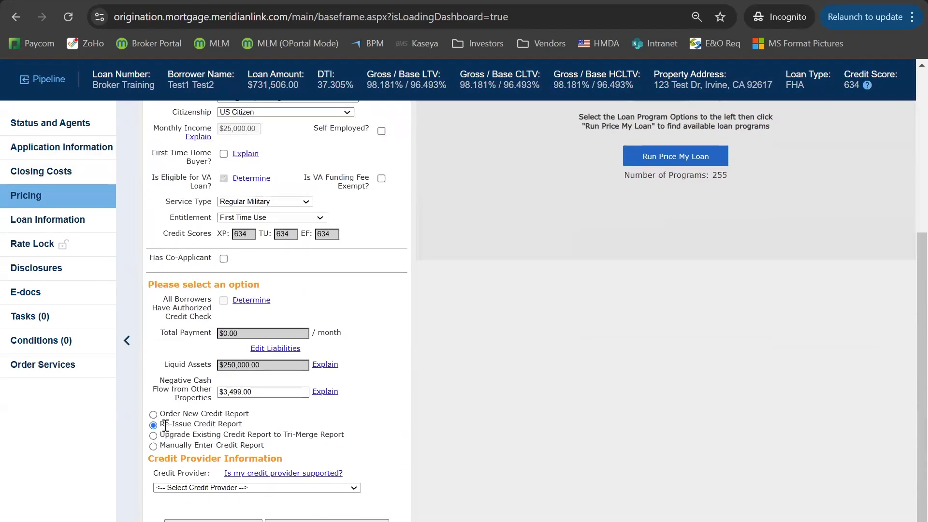
left_click_drag(159, 424, 244, 430)
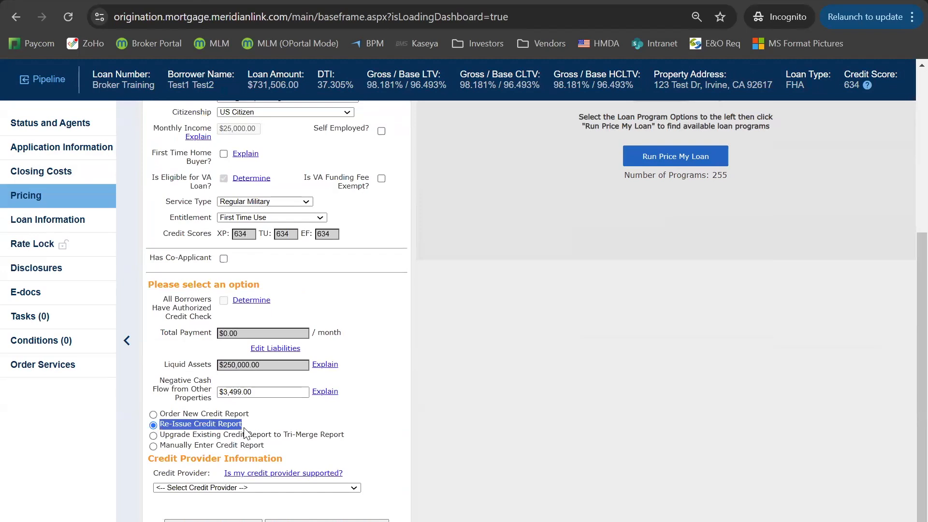
Step: Look through the supported credit providers and choose AVANTUS as the credit provider
left_click(200, 487)
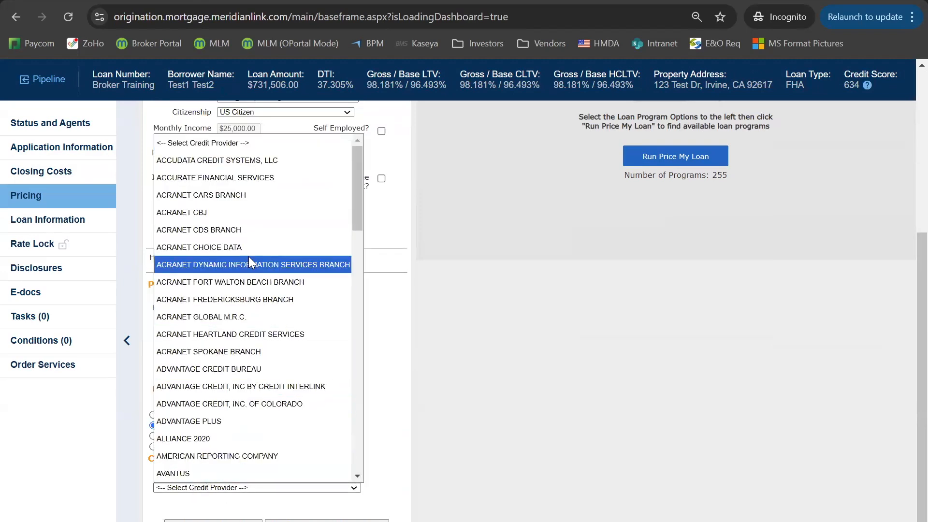
scroll(249, 256, "down", 9)
scroll(249, 256, "up", 5)
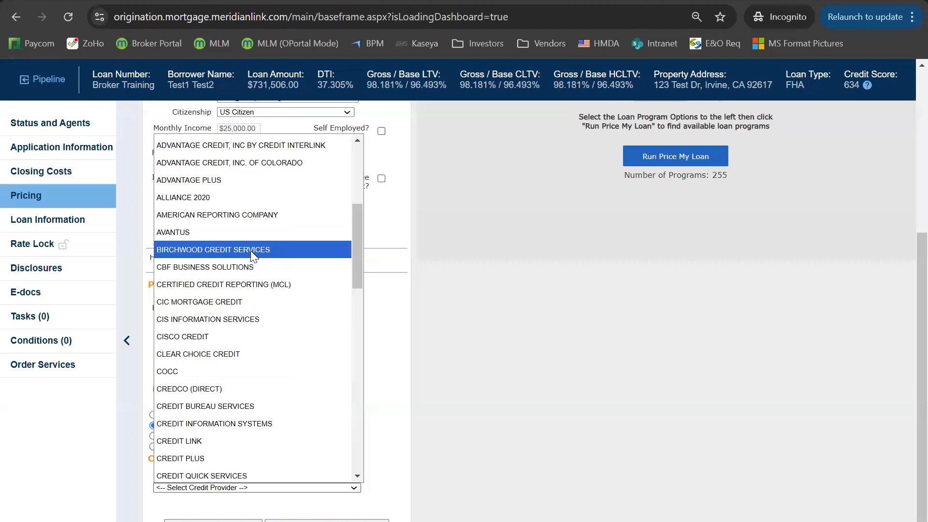
scroll(250, 250, "up", 5)
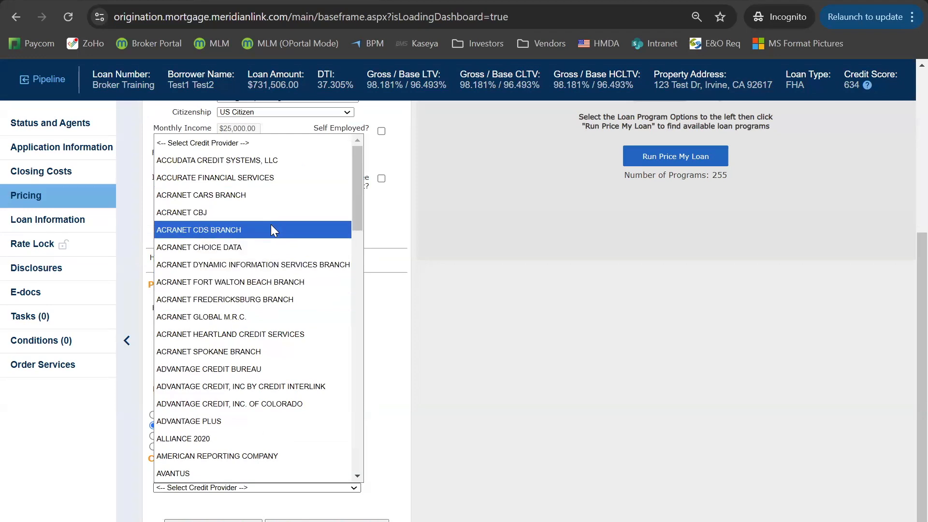
scroll(266, 333, "down", 10)
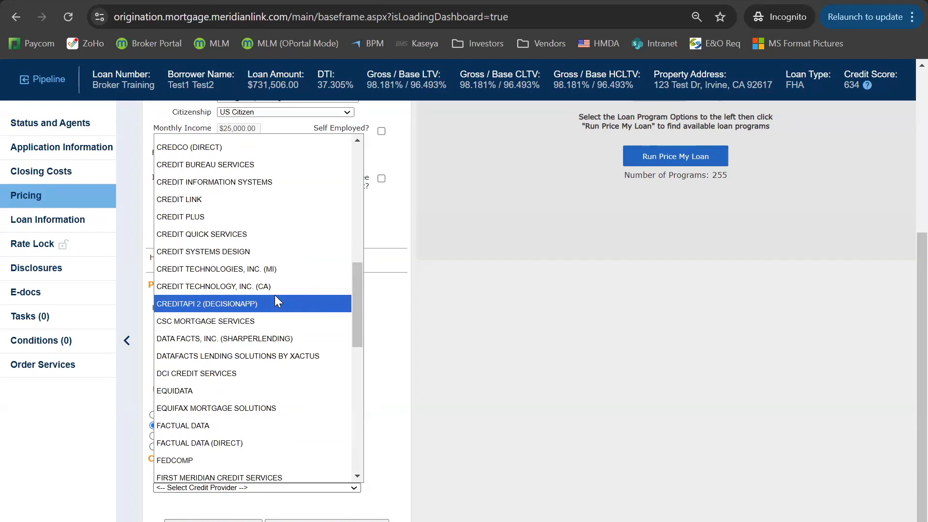
scroll(281, 299, "up", 10)
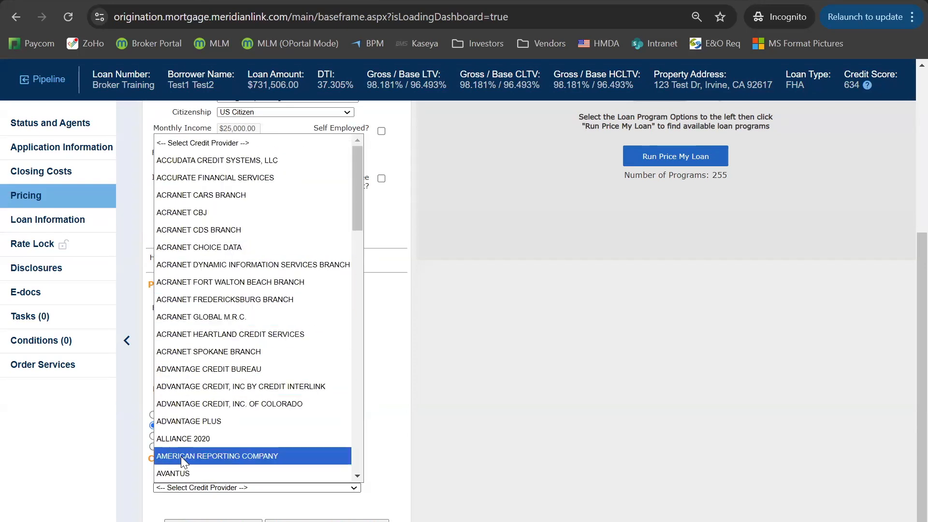
left_click(220, 471)
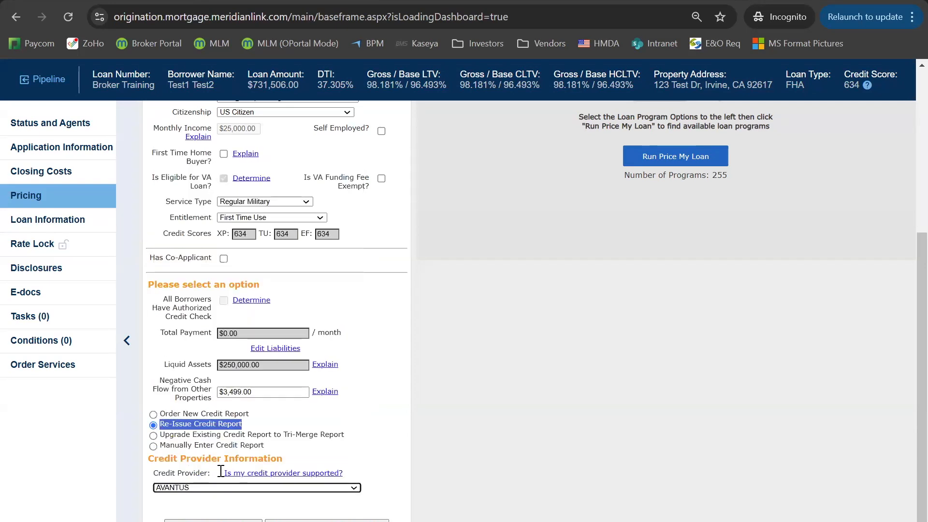
Step: Set the credit provider for the re-issued credit report to CREDIT PLUS
left_click(183, 488)
scroll(246, 434, "down", 5)
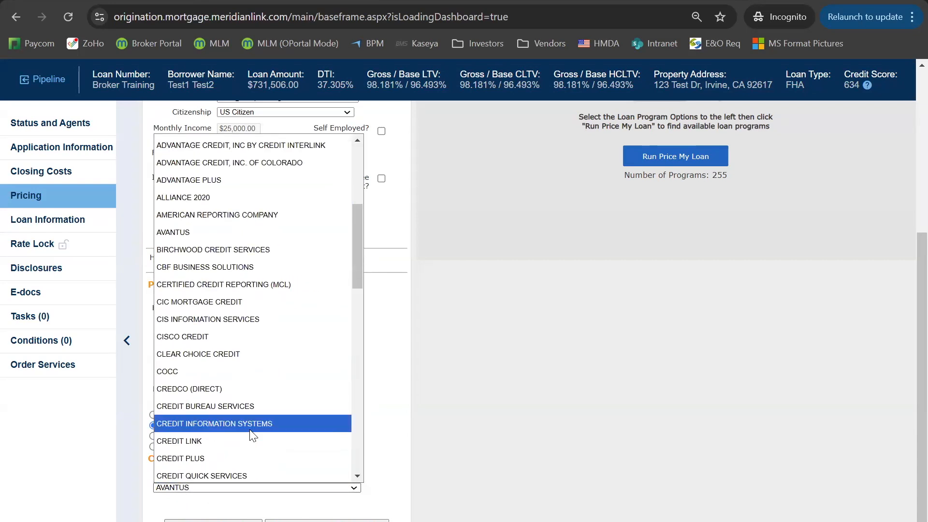
key("Down")
key("Down")
key("Return")
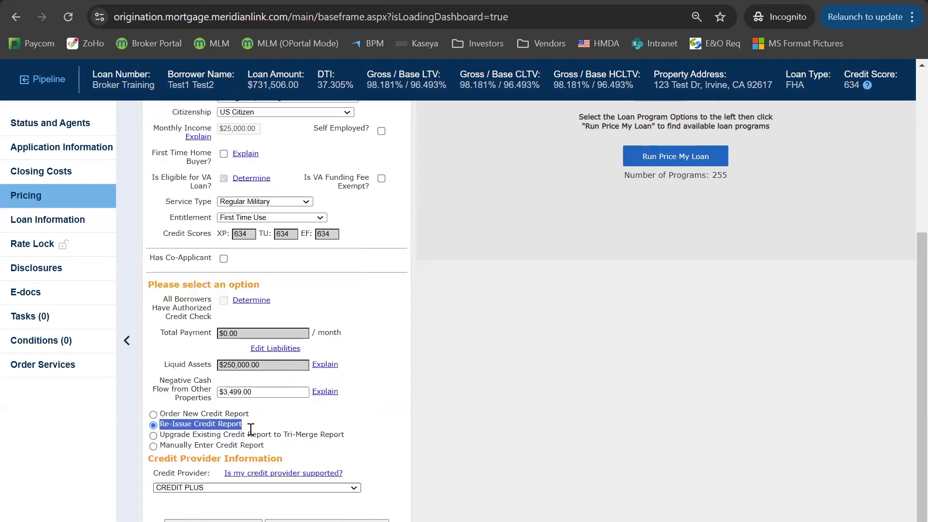
scroll(382, 397, "down", 1)
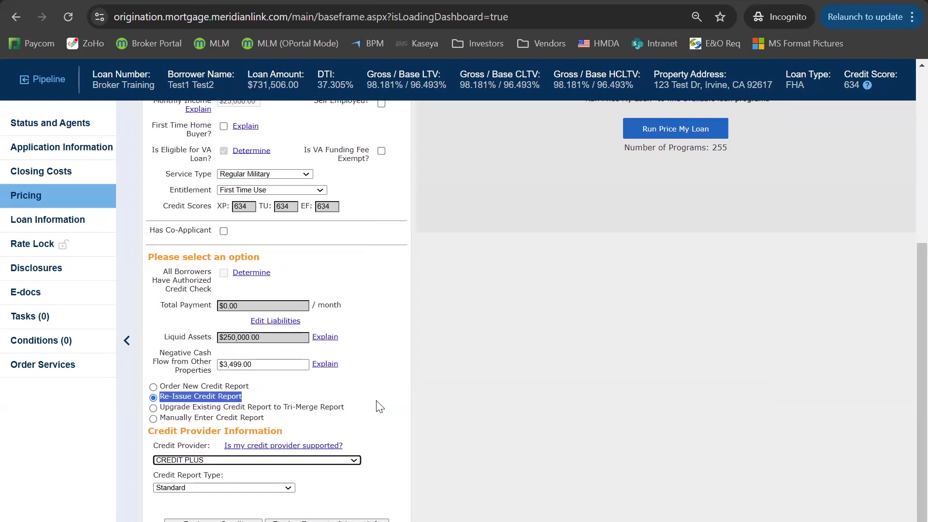
left_click(257, 463)
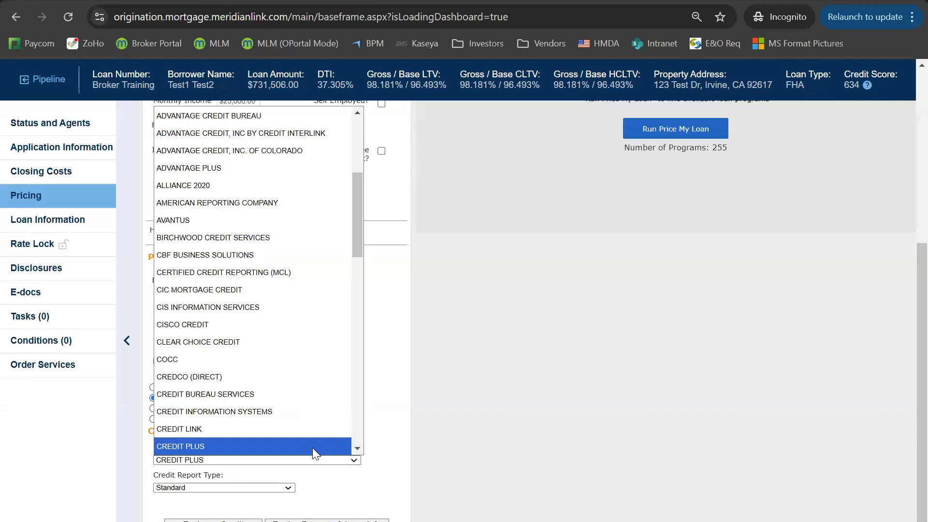
left_click(383, 449)
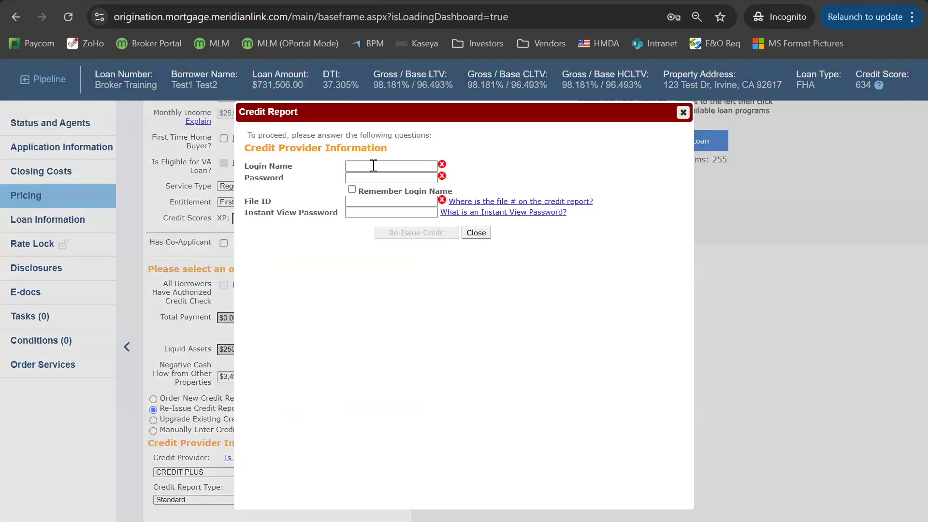
Step: Examine the Login Name, File ID and Instant View Password fields required to re-issue credit, and close the Credit Report dialog without entering anything
left_click(372, 166)
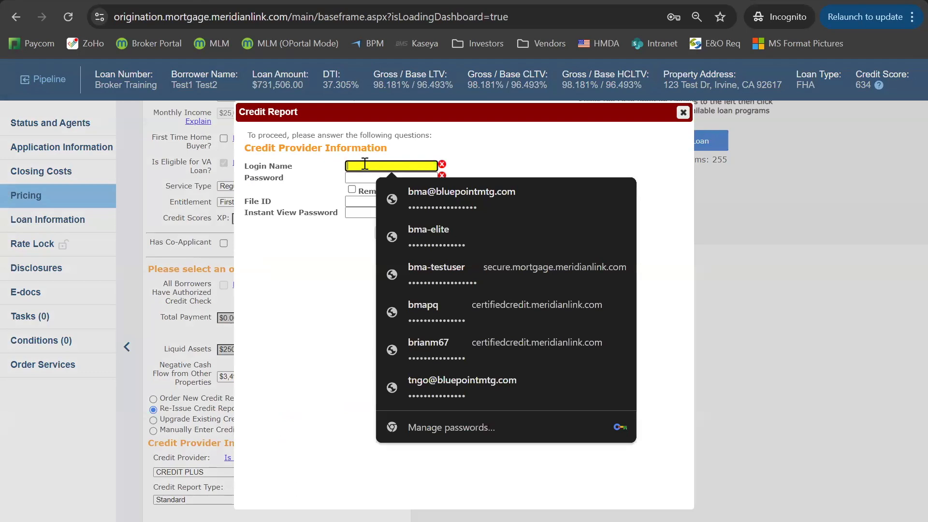
left_click(328, 167)
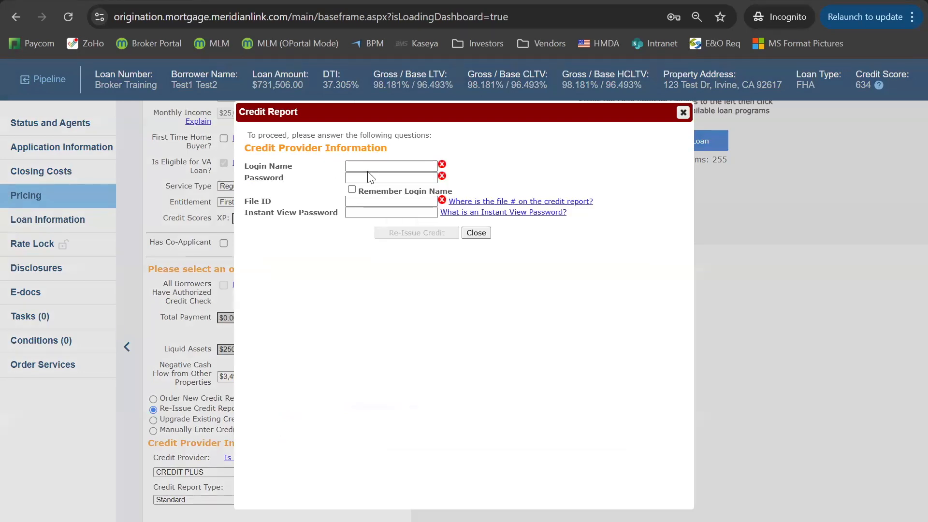
left_click(371, 201)
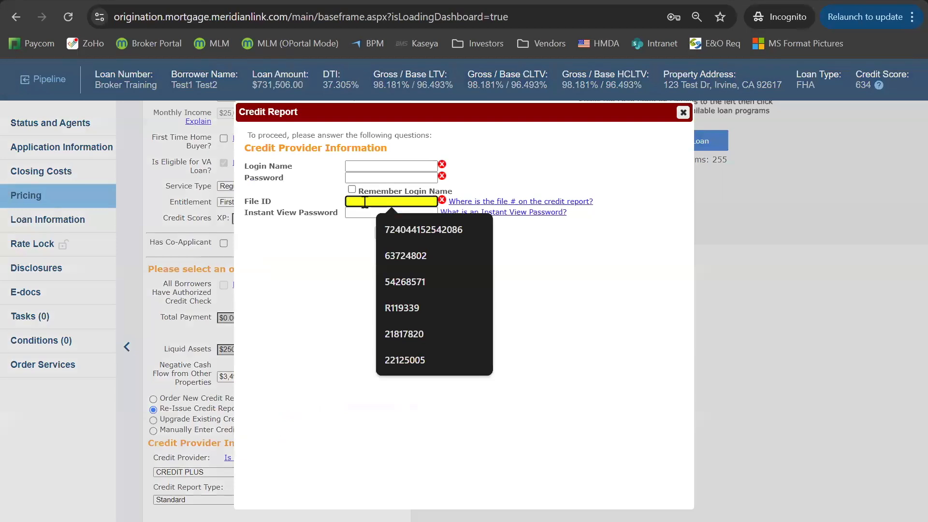
left_click(315, 259)
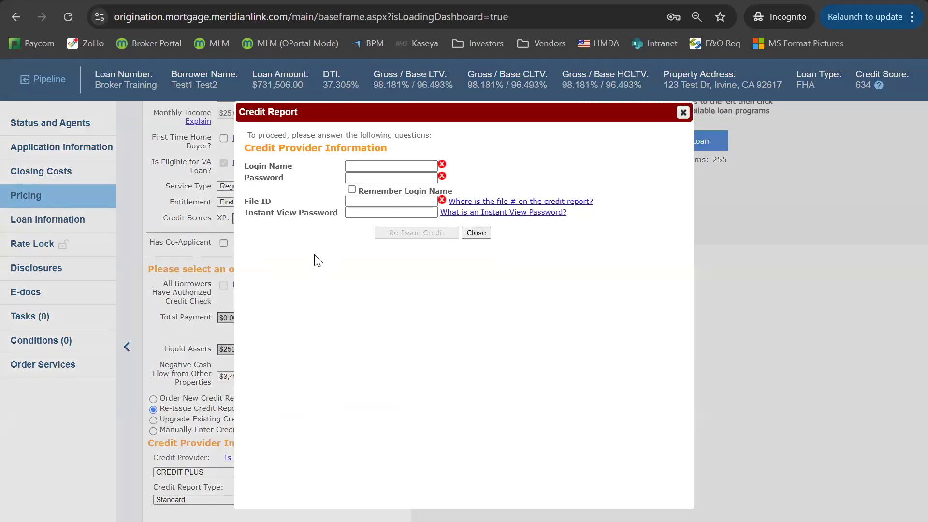
left_click_drag(243, 213, 337, 212)
left_click(362, 212)
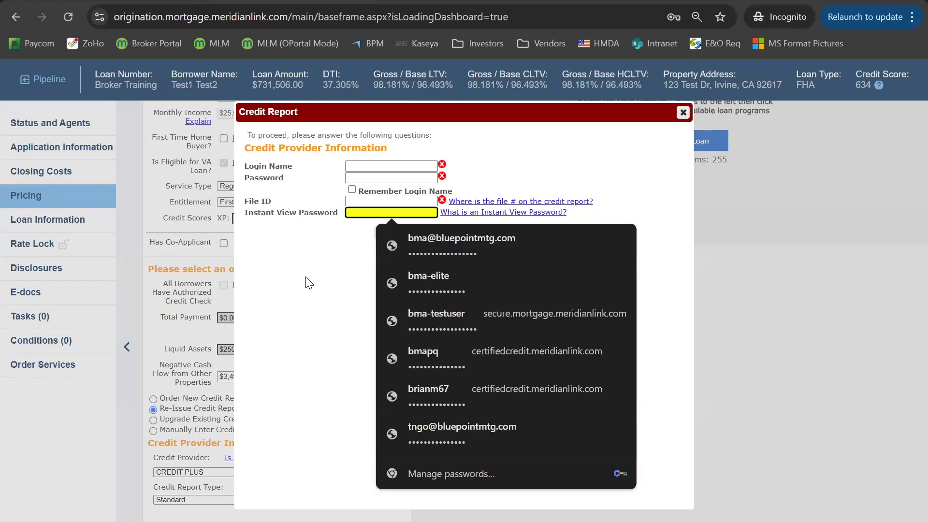
left_click(309, 275)
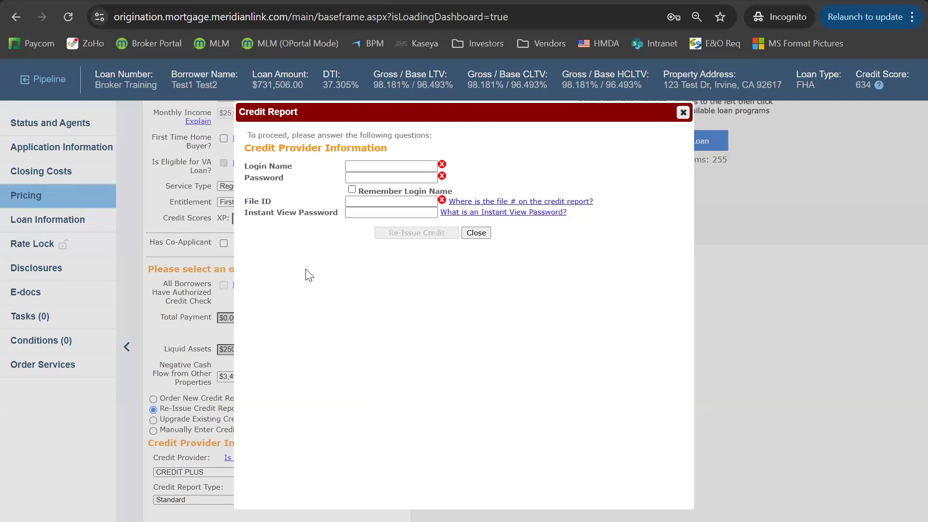
left_click_drag(245, 213, 337, 215)
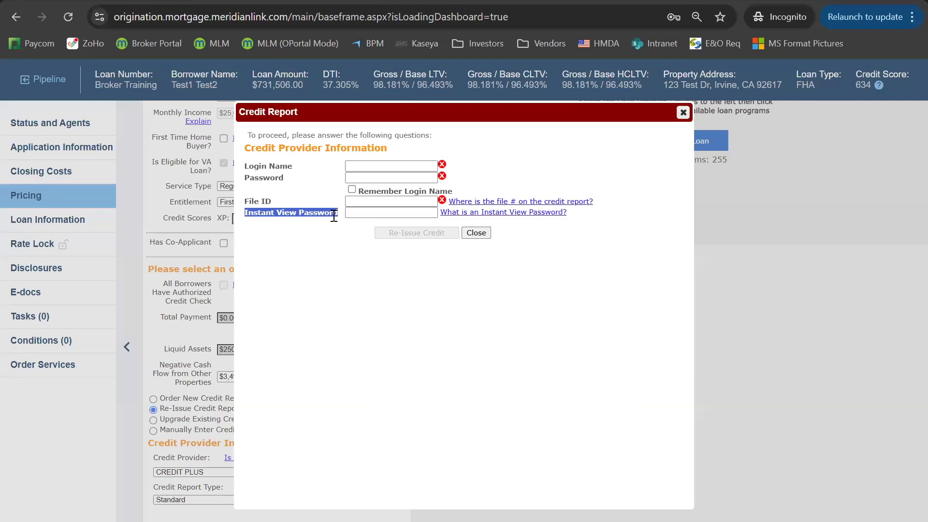
left_click(322, 232)
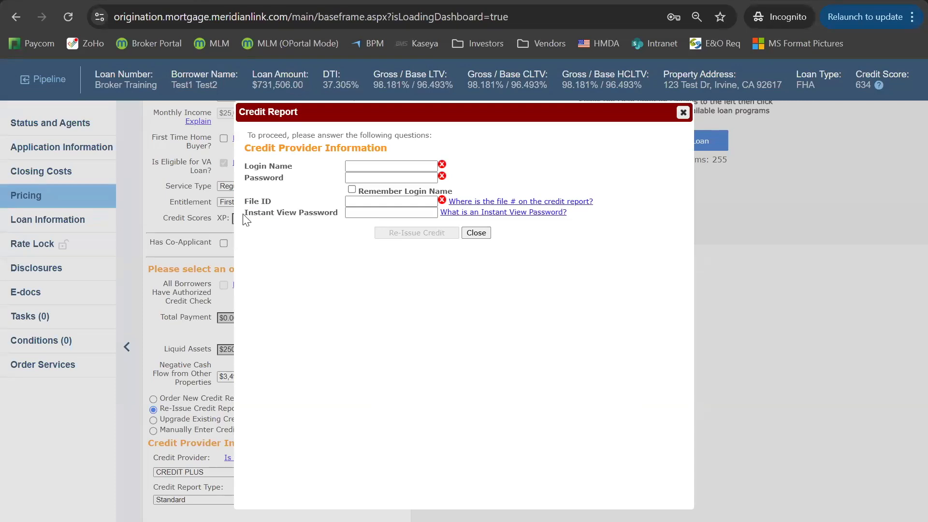
left_click(363, 167)
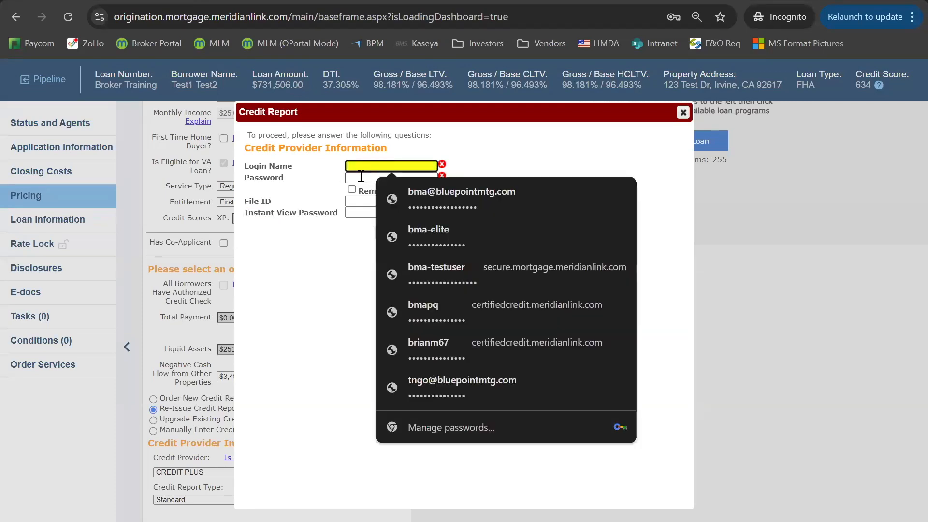
left_click(360, 213)
left_click(317, 258)
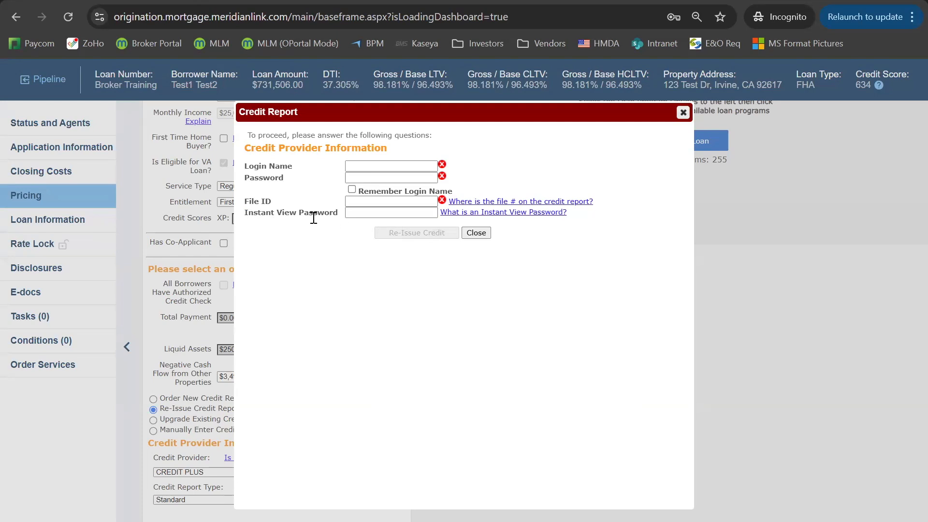
left_click_drag(322, 213, 326, 217)
left_click(317, 240)
left_click(476, 233)
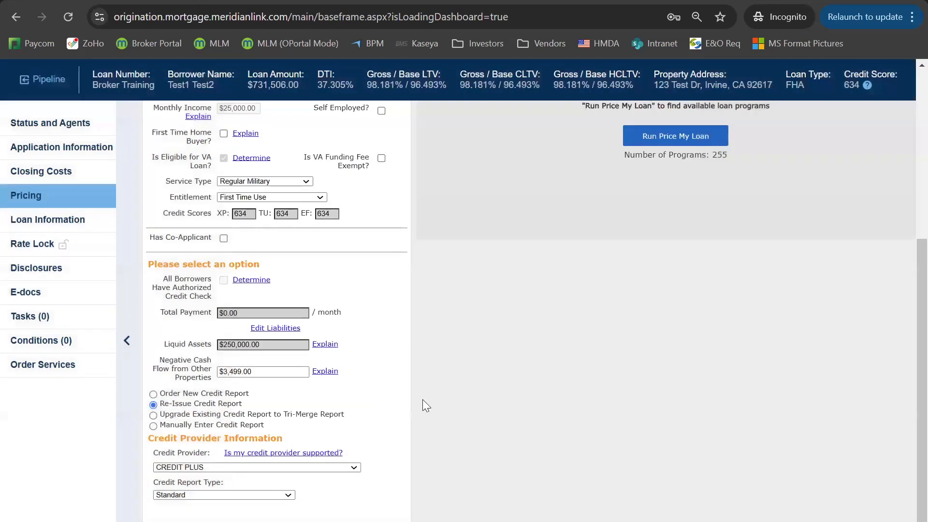
Step: Open the Property & Loan Info in Pricing and review the property, loan and other information fields
scroll(381, 329, "up", 5)
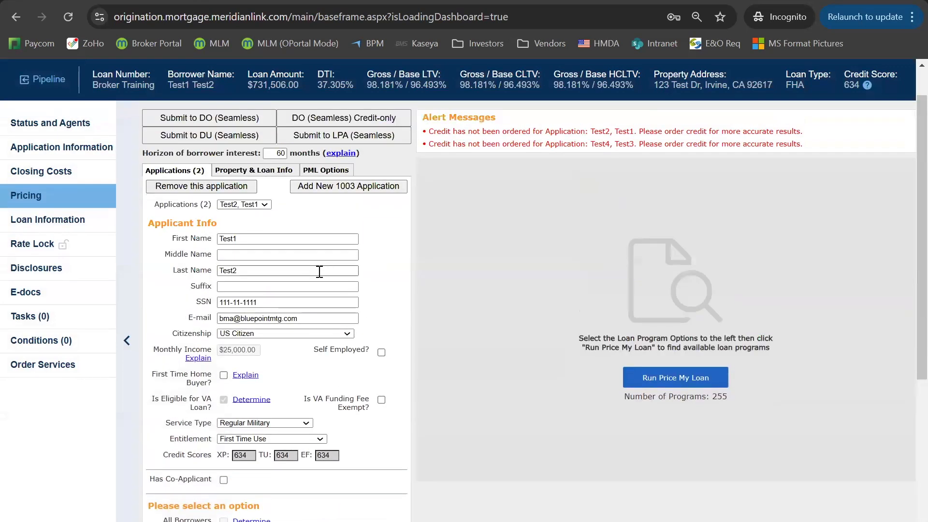
left_click(269, 174)
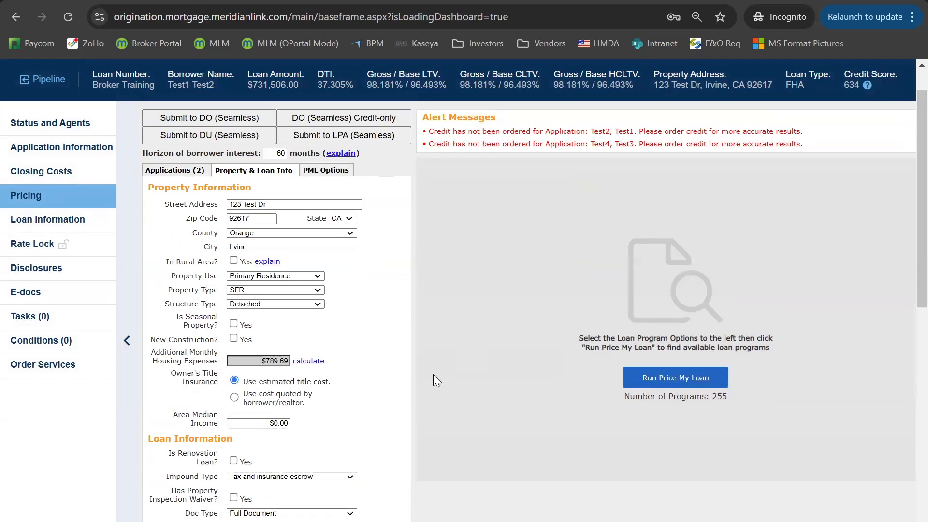
scroll(390, 298, "down", 2)
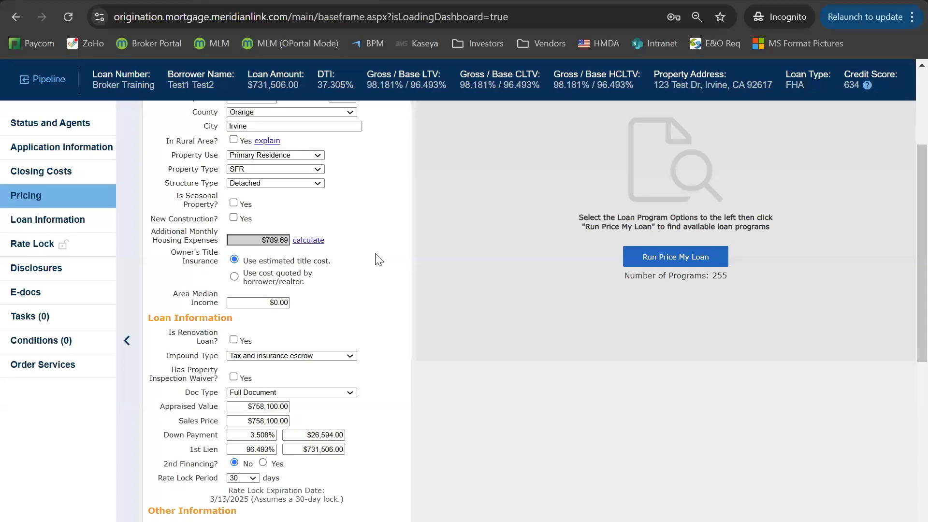
scroll(378, 259, "down", 2)
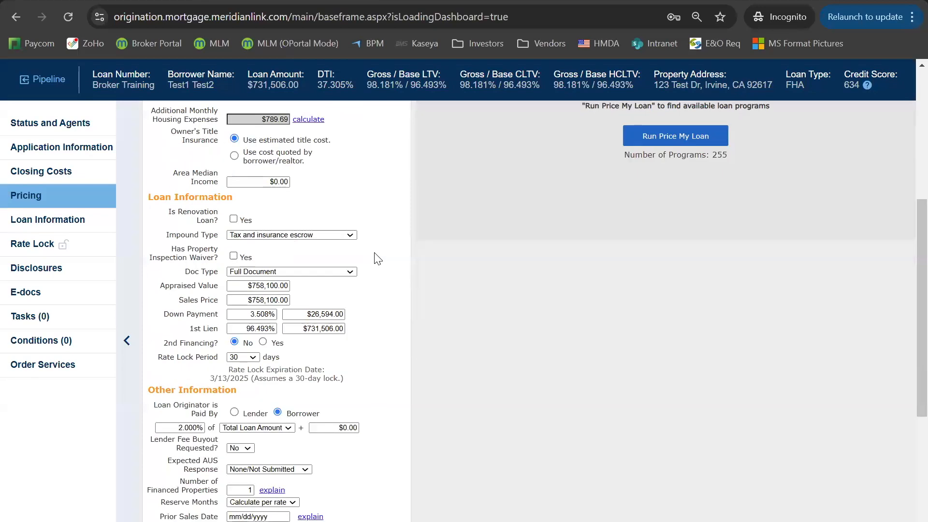
scroll(377, 260, "up", 4)
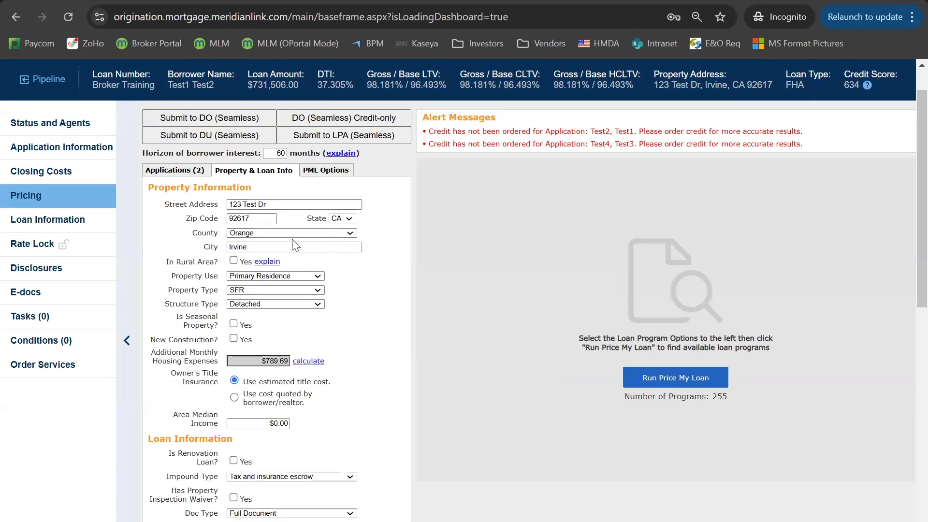
scroll(300, 232, "down", 1)
scroll(328, 295, "down", 5)
scroll(293, 272, "up", 5)
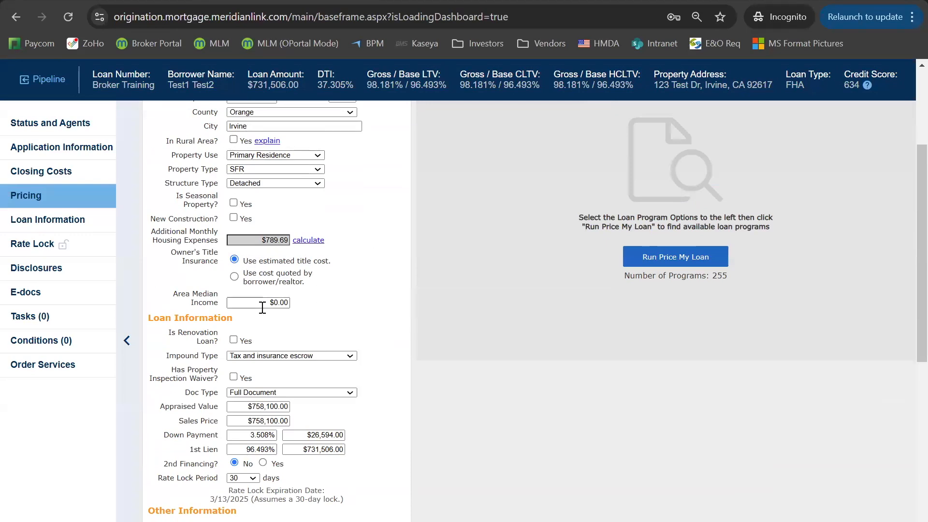
scroll(263, 307, "down", 2)
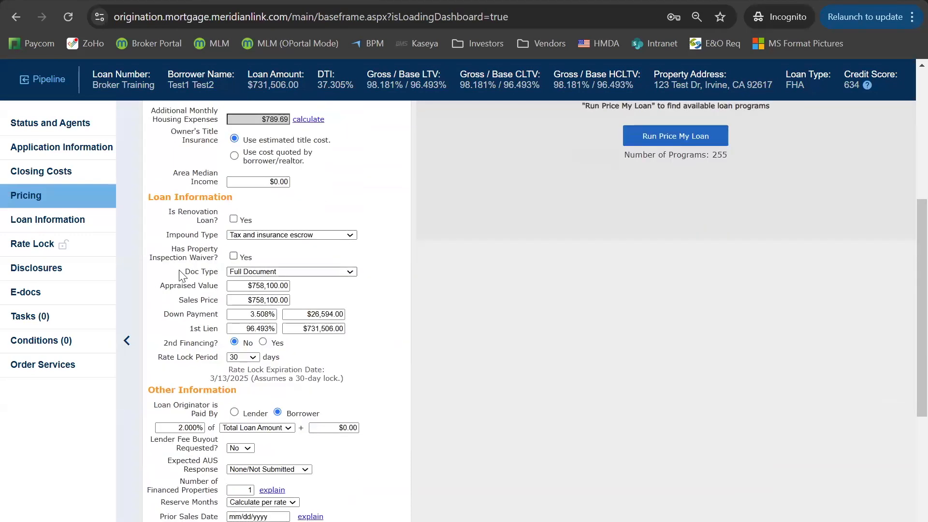
Step: Set the Doc Type under Loan Information to Other Bank Statements
left_click_drag(213, 276, 217, 278)
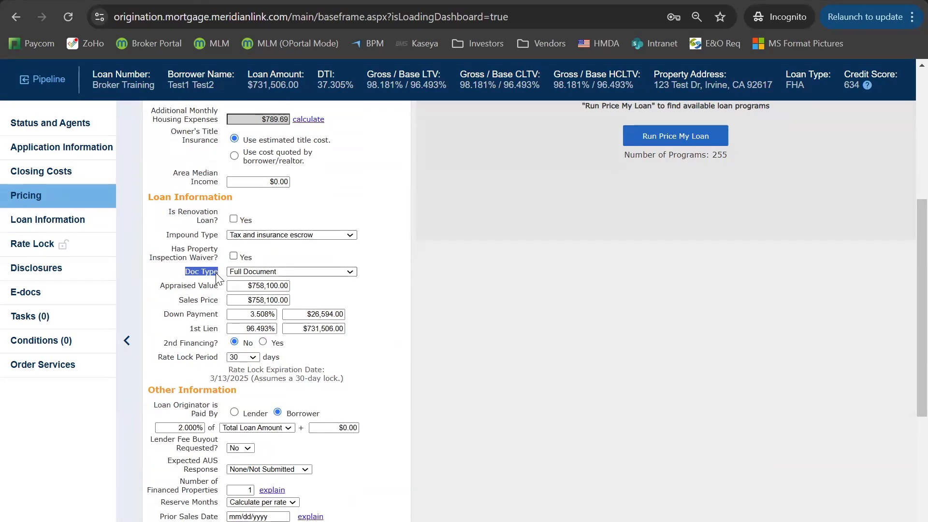
left_click(296, 272)
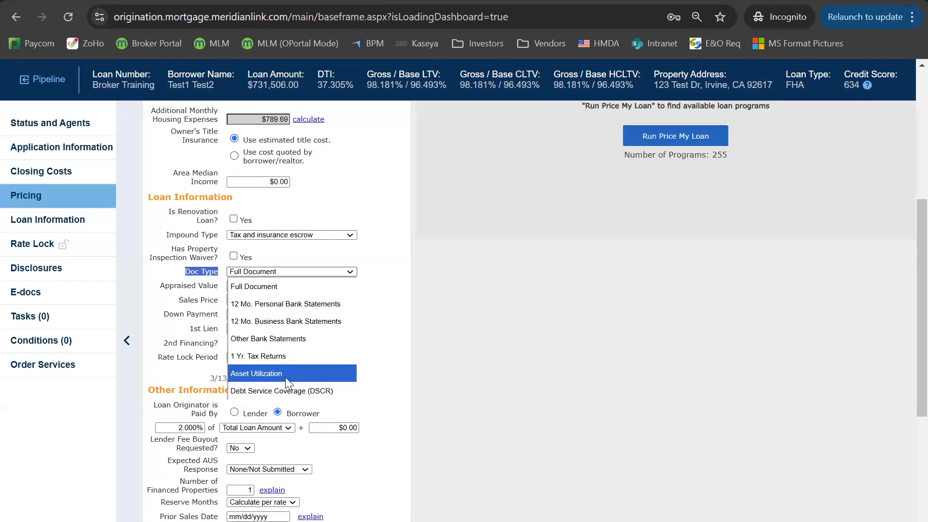
left_click(263, 337)
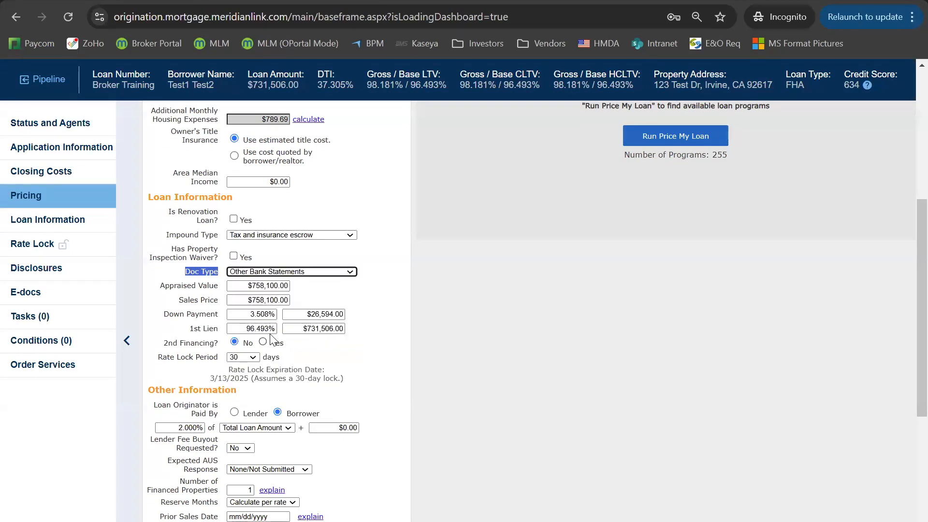
left_click(360, 304)
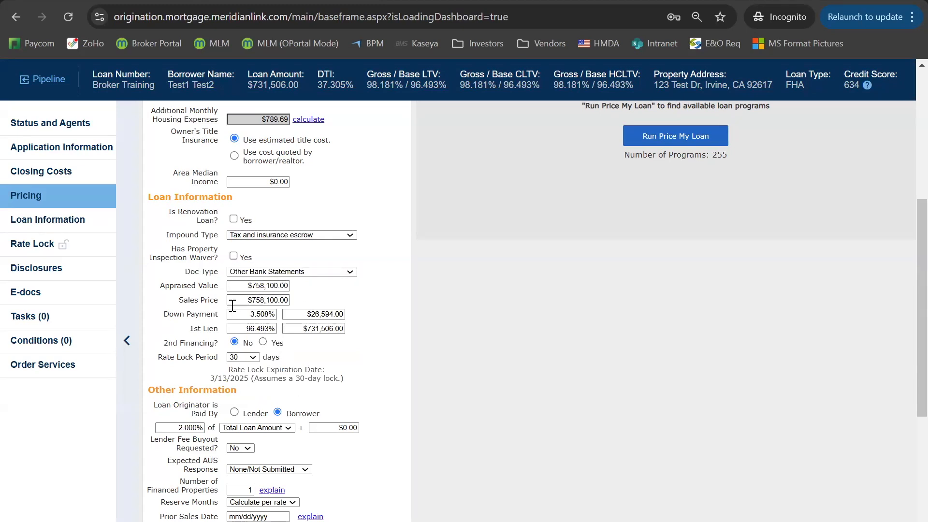
Step: Set the Down Payment under Loan Information to 25%
left_click(257, 313)
scroll(262, 191, "down", 3)
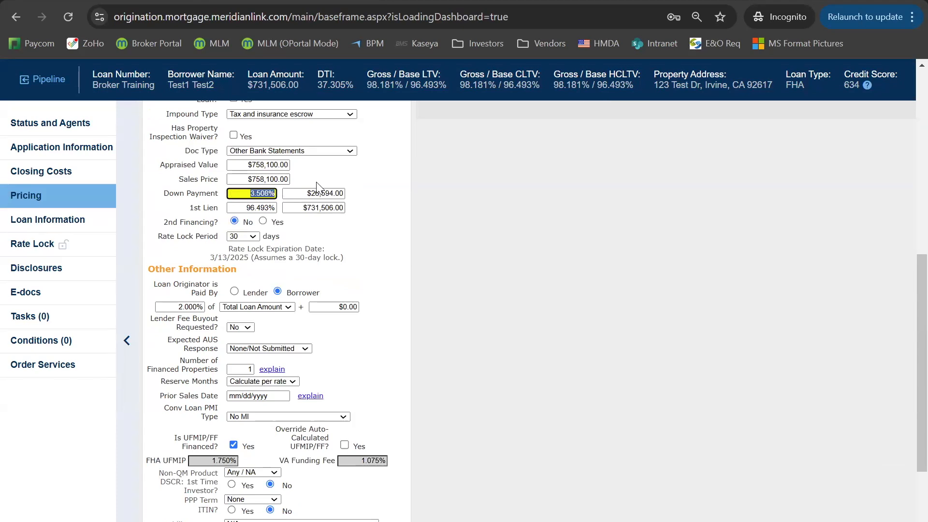
type("20")
key("Tab")
left_click(346, 182)
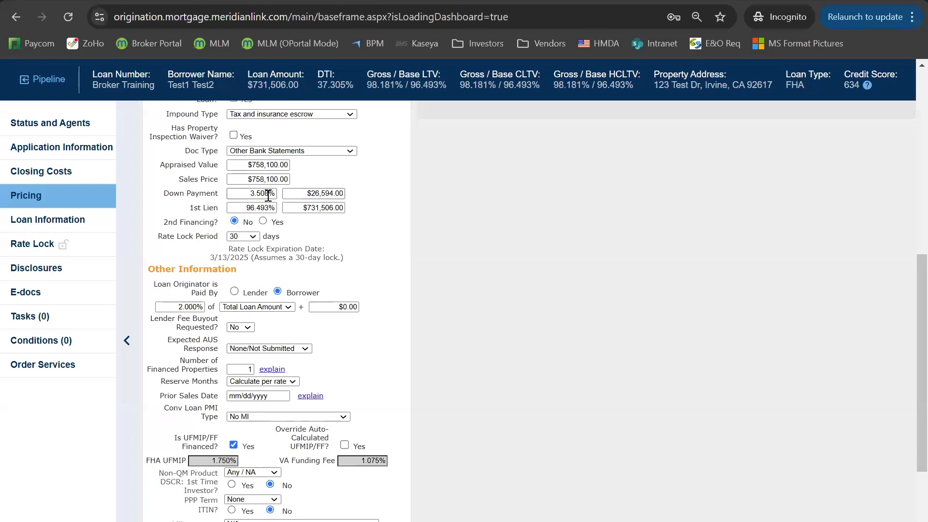
left_click(268, 194)
type("25")
key("Tab")
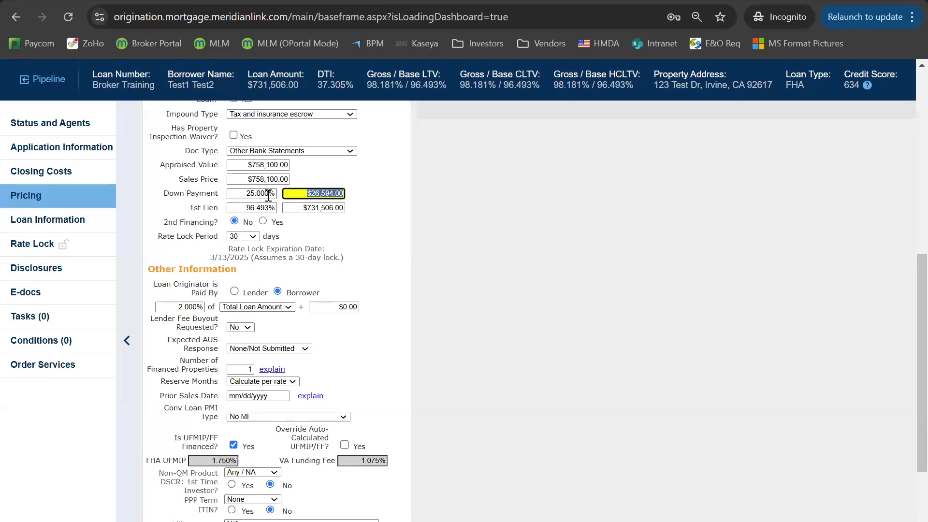
left_click(375, 218)
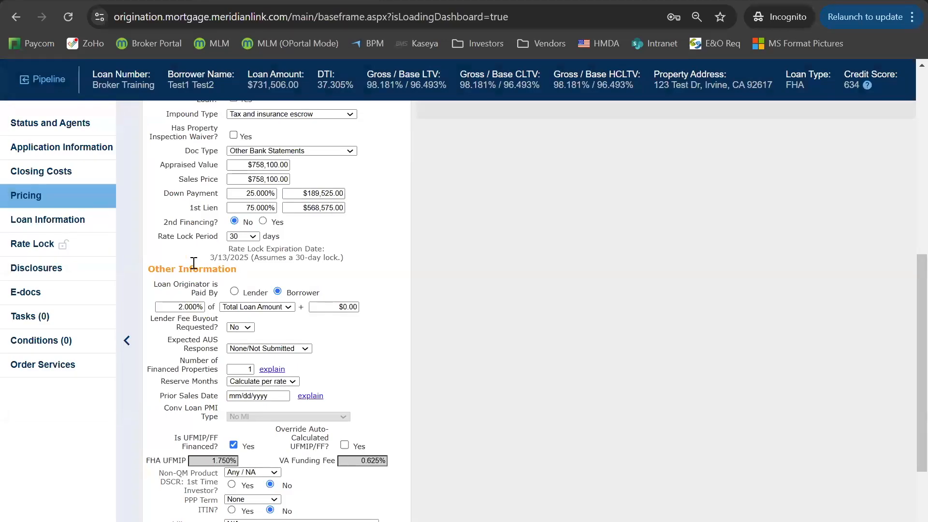
Step: Switch Loan Originator is Paid By to Lender to see its fields, and set it back to Borrower
left_click_drag(154, 285, 221, 296)
left_click(221, 295)
left_click(234, 292)
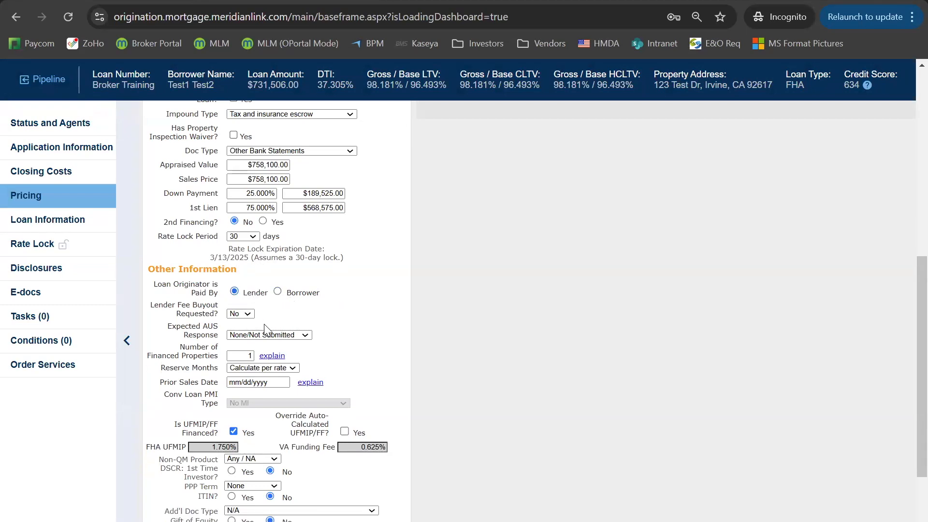
left_click(278, 292)
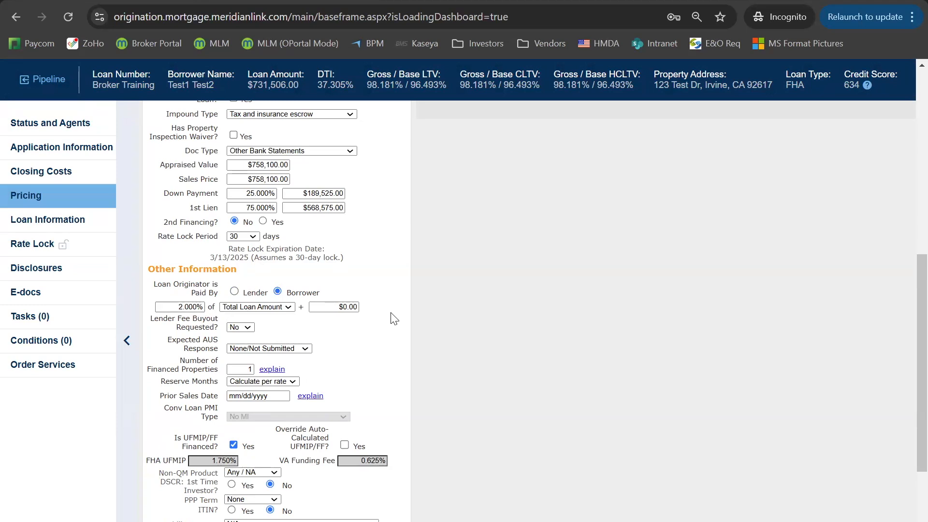
Step: Review the available Non-QM Product and PPP Term options under Other Information without changing either one
scroll(393, 318, "down", 3)
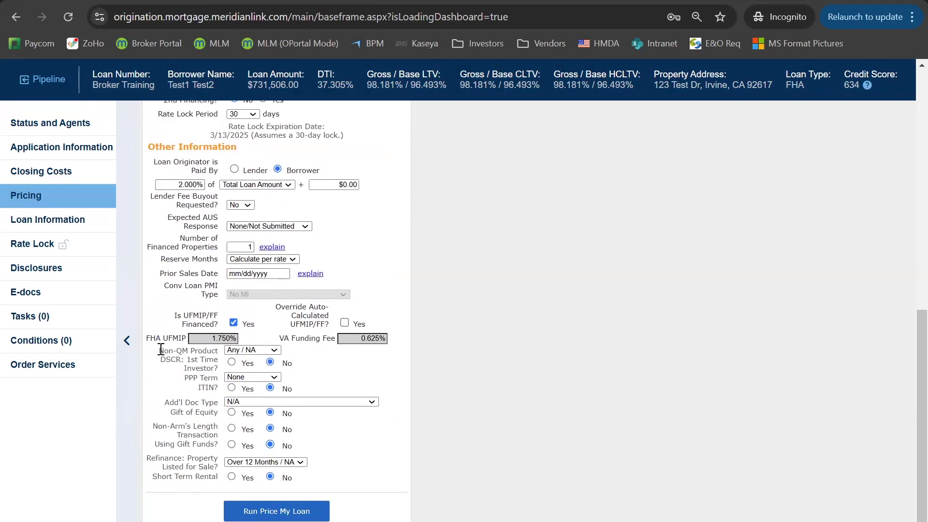
left_click_drag(160, 349, 219, 351)
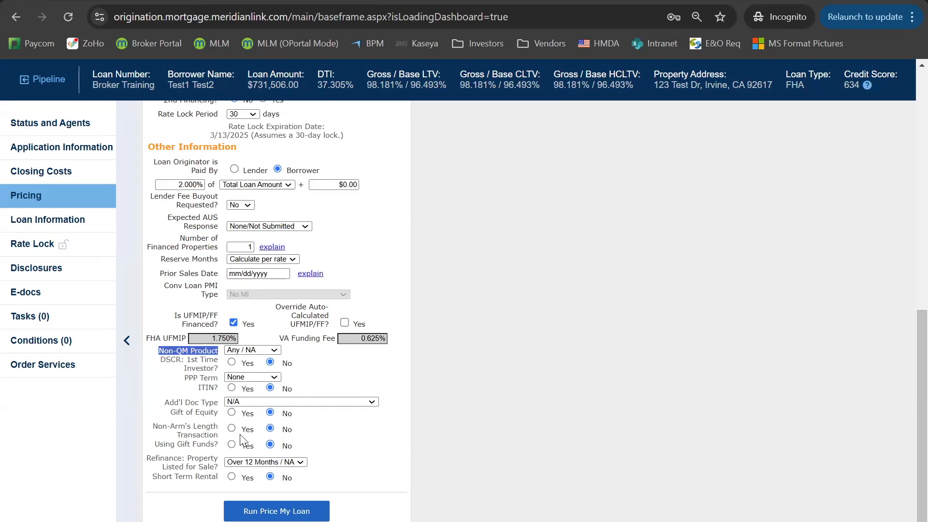
left_click(205, 350)
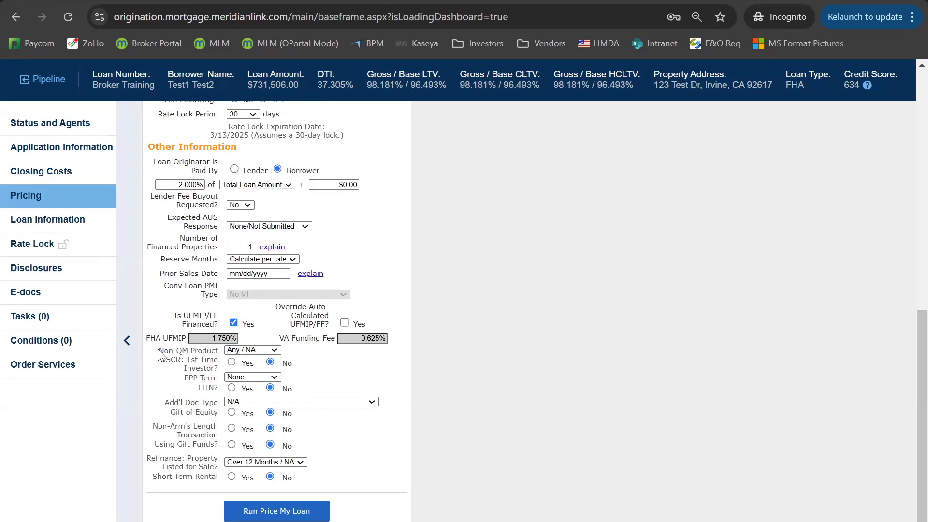
left_click(258, 351)
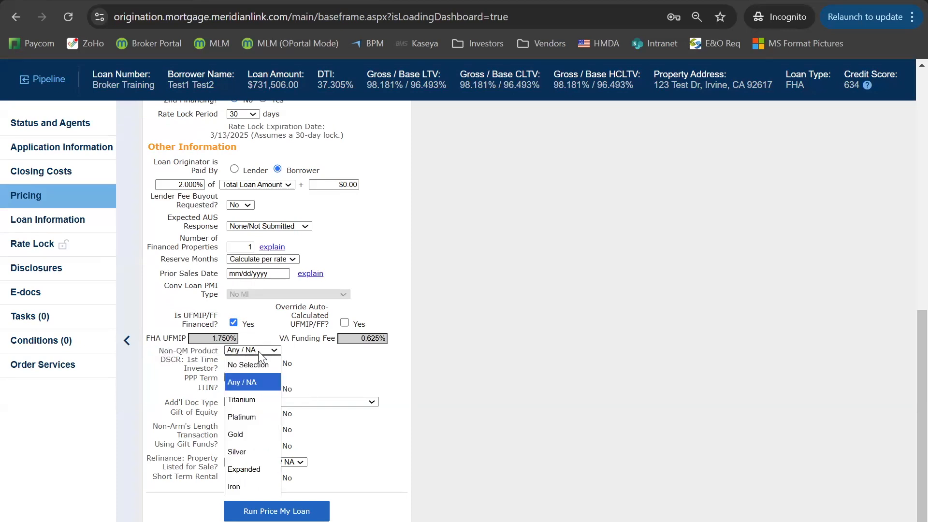
left_click(340, 376)
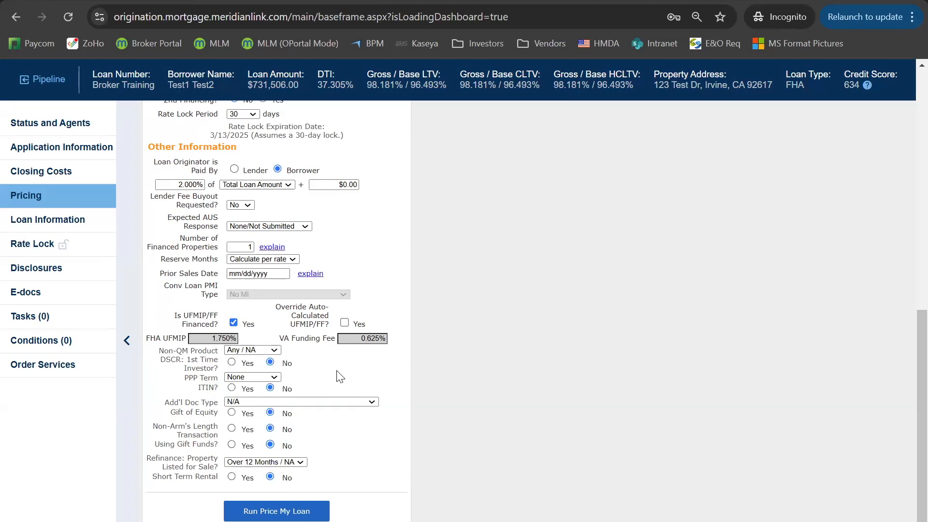
left_click(250, 378)
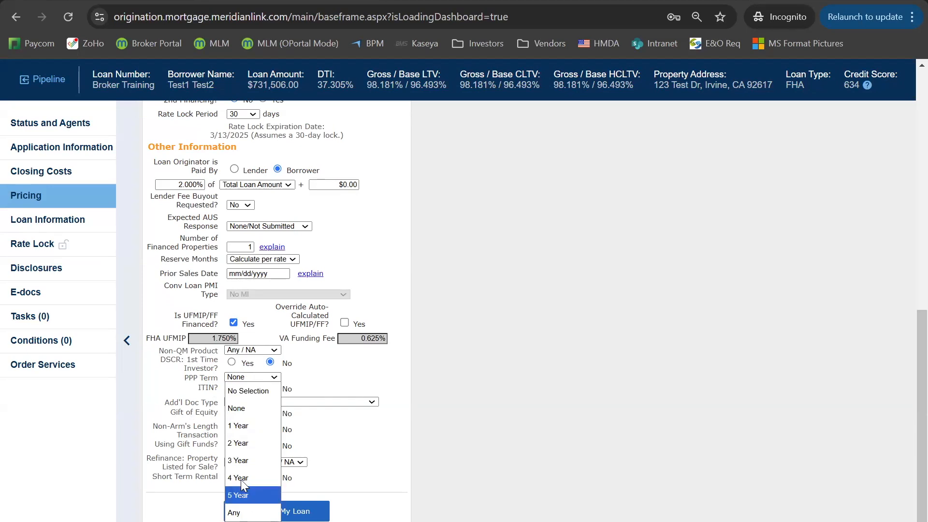
left_click(352, 393)
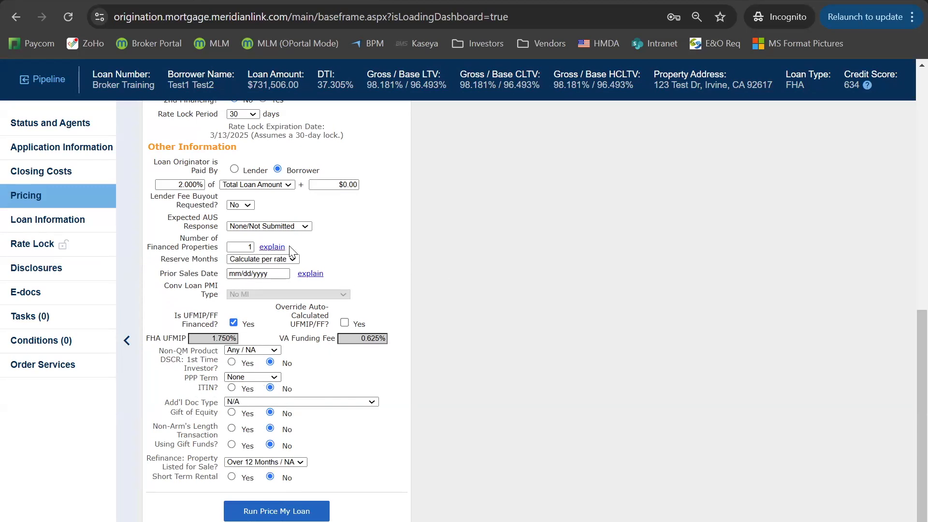
Step: Set the Add'l Doc Type under Other Information to P&L - Select "Other Bank Stmts" Doc Type
scroll(291, 250, "up", 5)
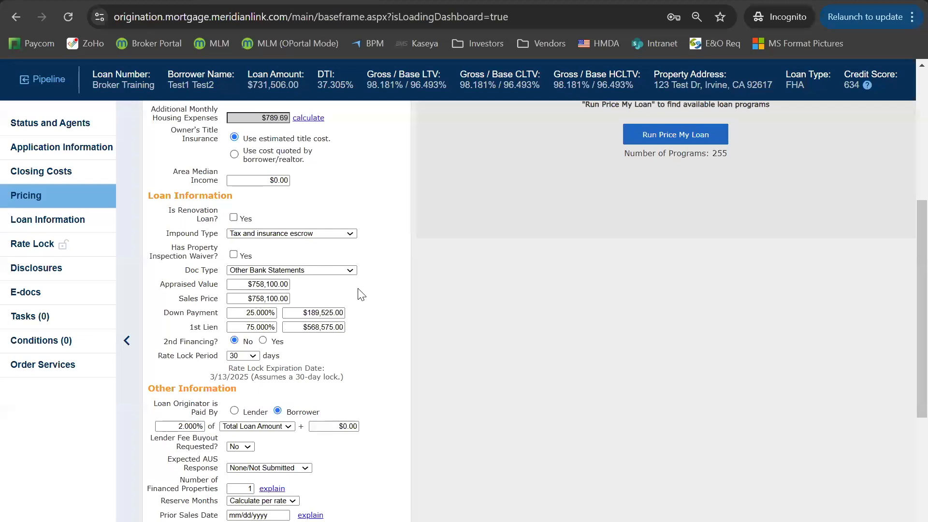
scroll(361, 294, "down", 5)
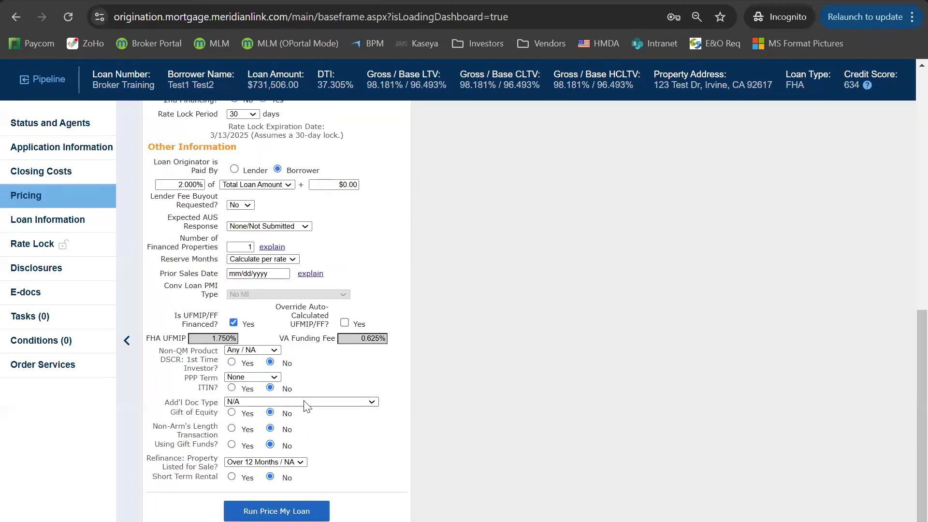
left_click_drag(165, 402, 261, 407)
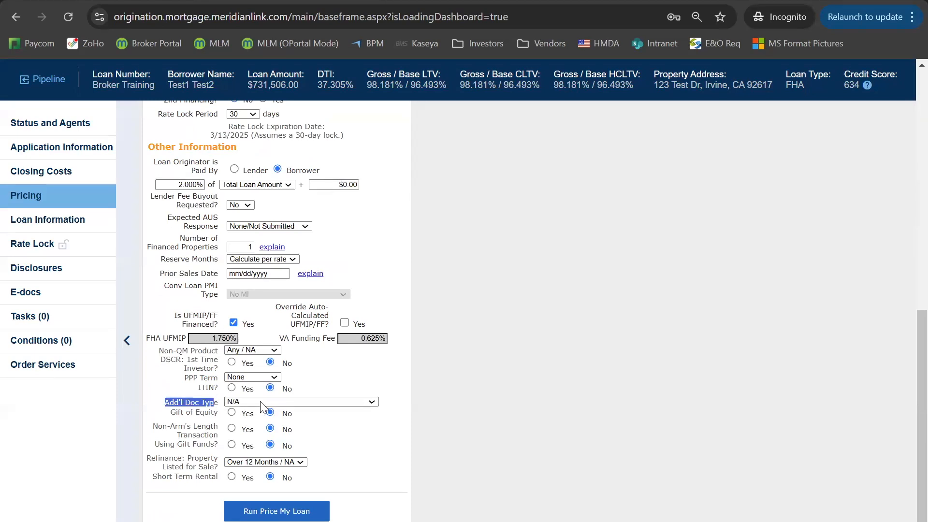
left_click(259, 402)
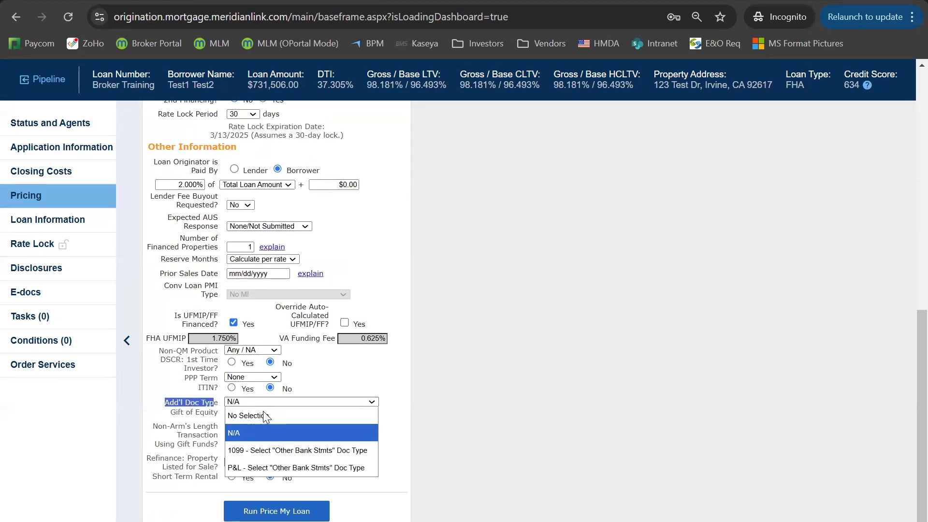
left_click(238, 467)
left_click(366, 441)
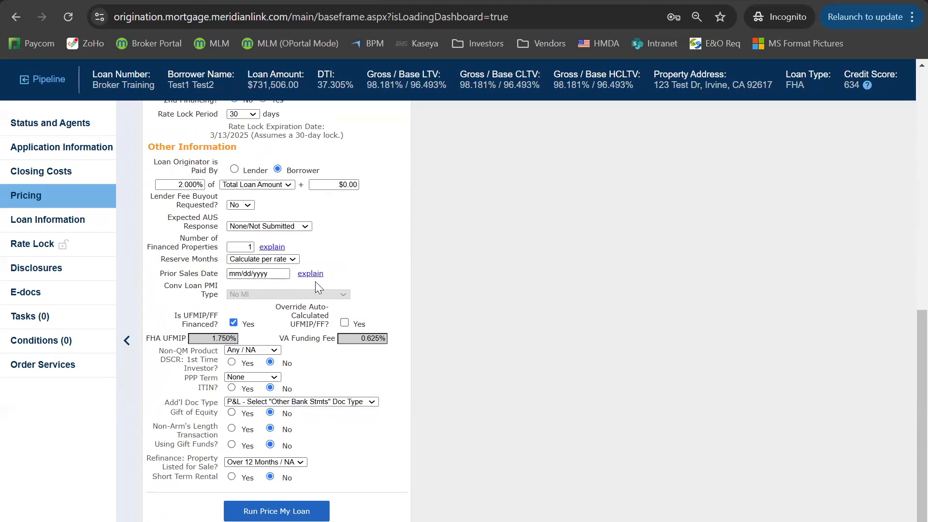
Step: Run Price My Loan and check the Eligible Loan Programs section of the results
scroll(223, 269, "up", 10)
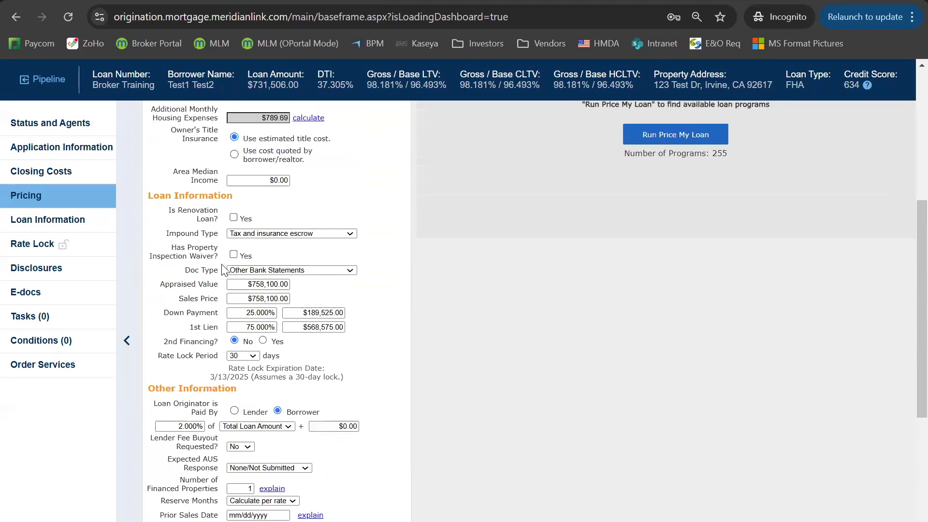
left_click(715, 381)
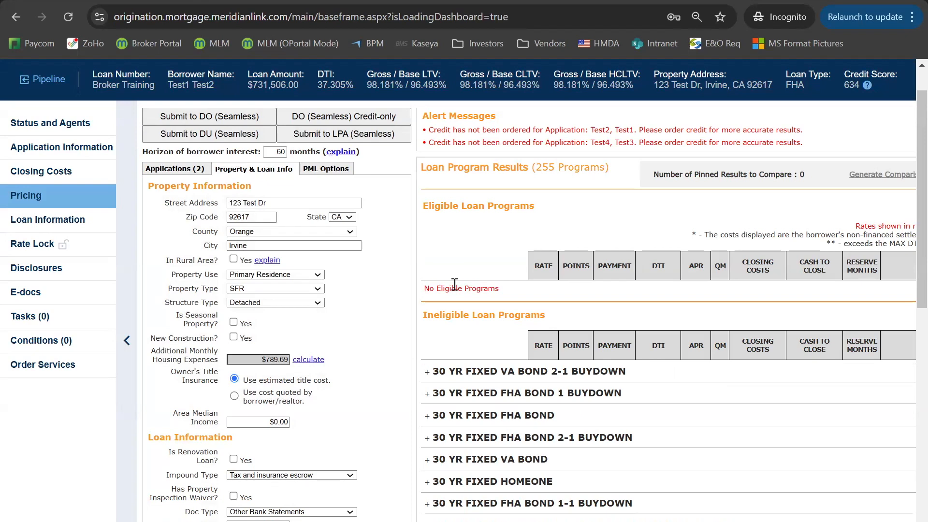
left_click_drag(425, 290, 506, 290)
left_click(525, 290)
Step: Expand 30 YR FIXED NONCONFORMING under Ineligible Loan Programs and examine the unmet FICO requirement for BluePoint Expanded 12Mo PnL 30 Yr Fixed
scroll(525, 291, "down", 2)
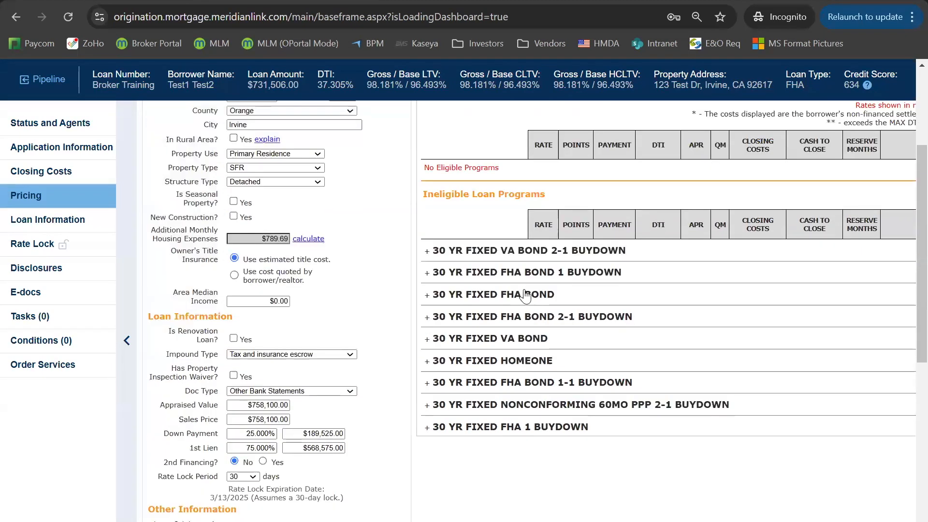
scroll(524, 294, "down", 2)
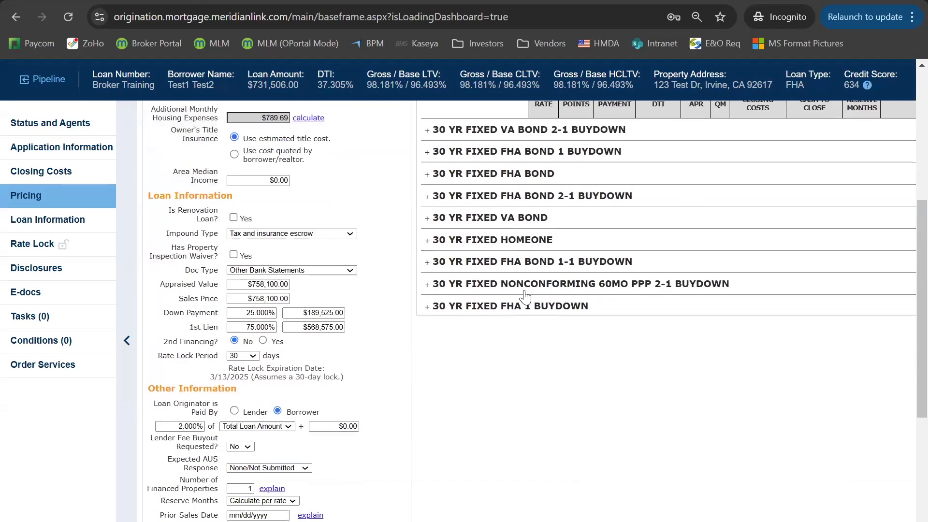
scroll(527, 296, "down", 2)
scroll(520, 297, "down", 2)
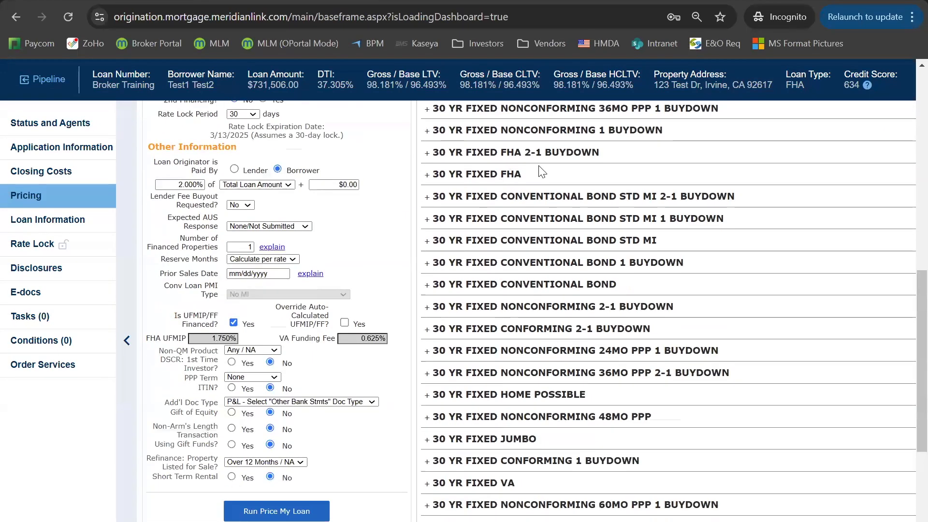
scroll(488, 293, "down", 2)
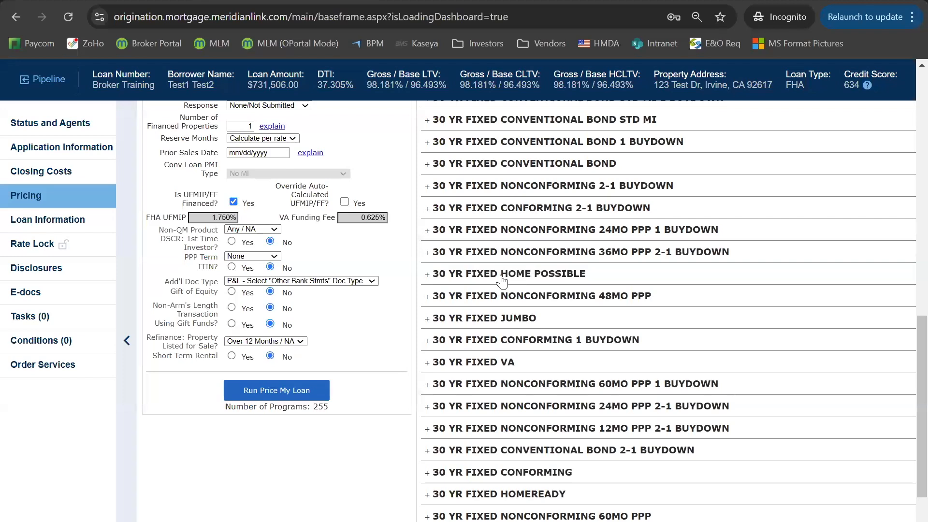
scroll(502, 283, "down", 1)
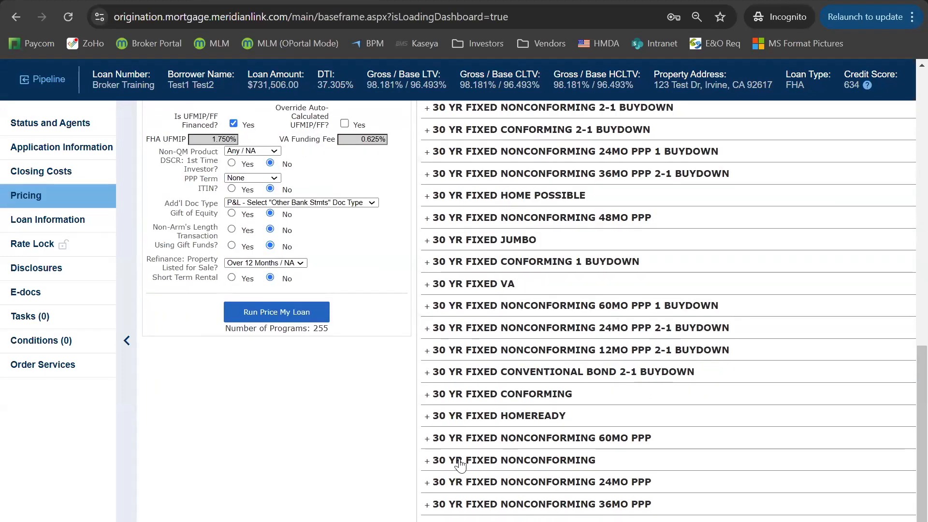
left_click(558, 462)
scroll(575, 367, "down", 2)
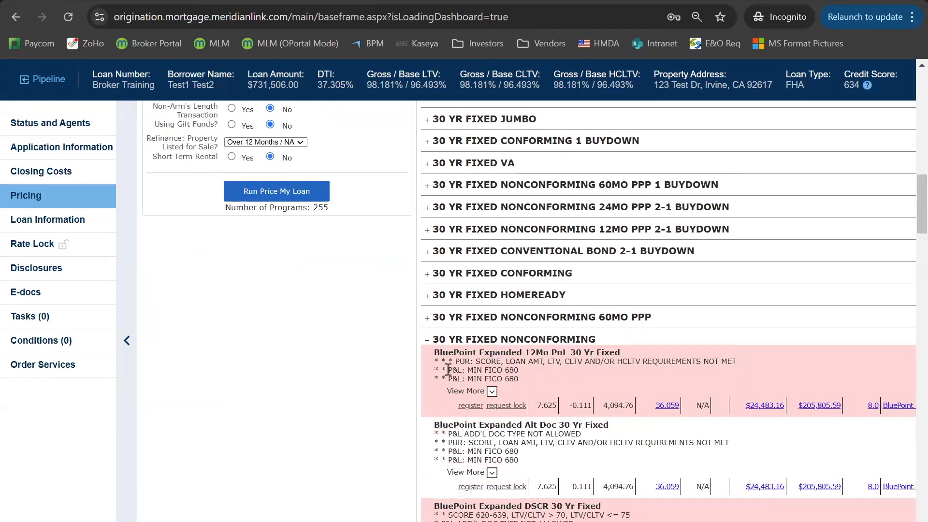
left_click_drag(448, 369, 533, 375)
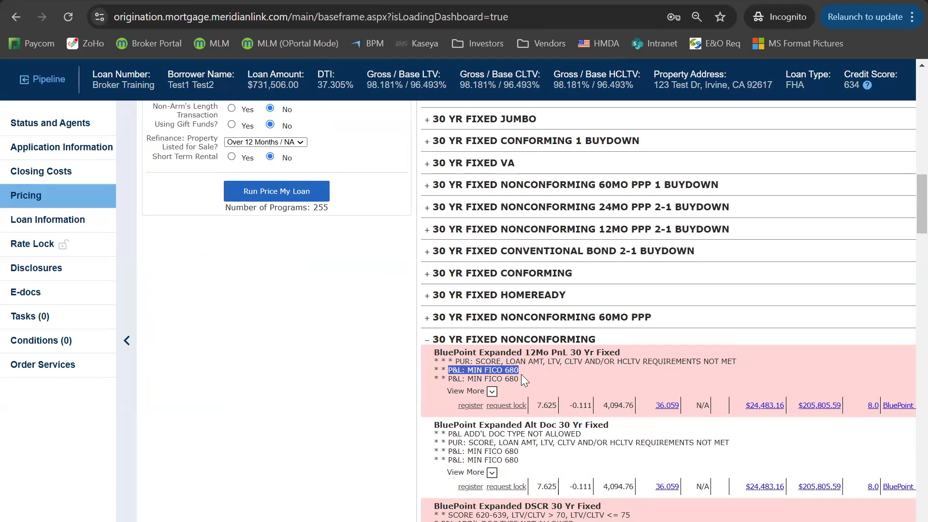
double_click(511, 379)
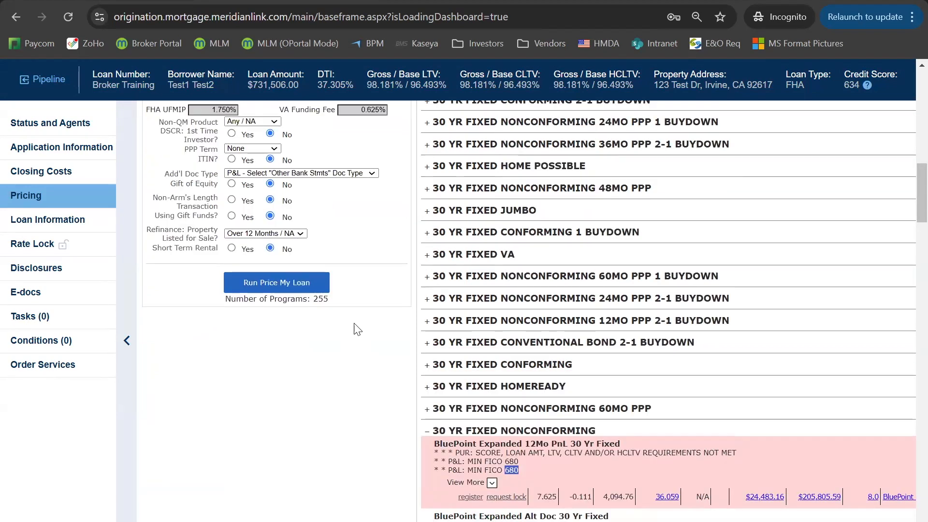
Step: Return to the applicant's credit options under Applications and choose Manually Enter Credit Report, opening the Credit Report dialog
scroll(356, 331, "up", 8)
scroll(387, 321, "up", 3)
scroll(338, 266, "right", 2)
scroll(329, 238, "left", 2)
left_click(174, 211)
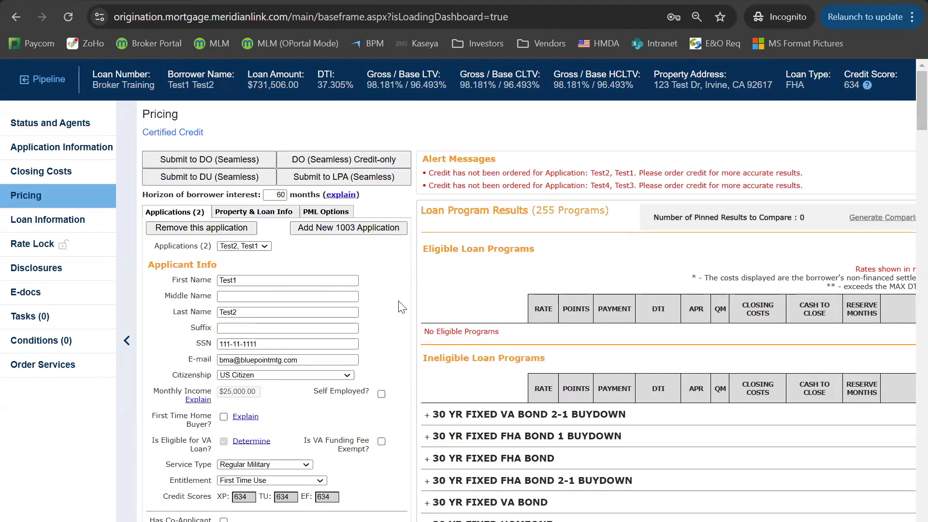
scroll(401, 307, "down", 5)
scroll(401, 307, "down", 2)
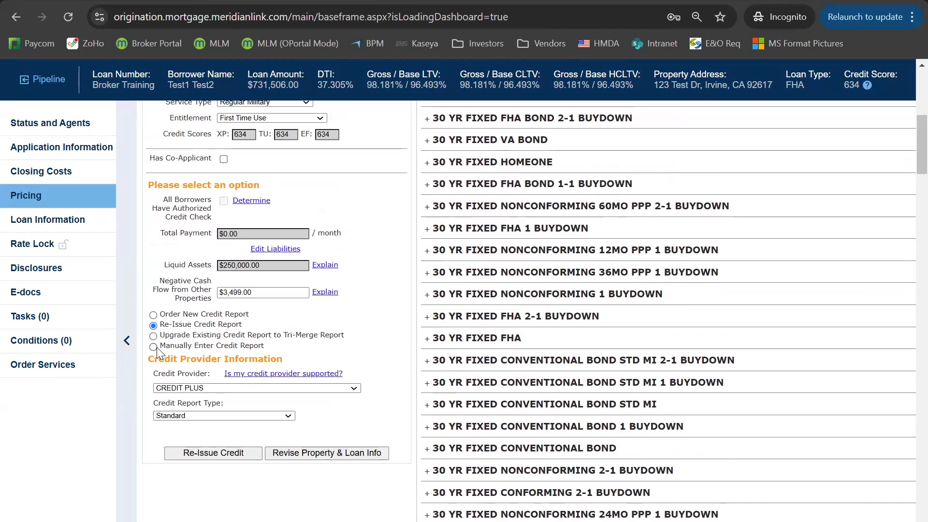
left_click(153, 346)
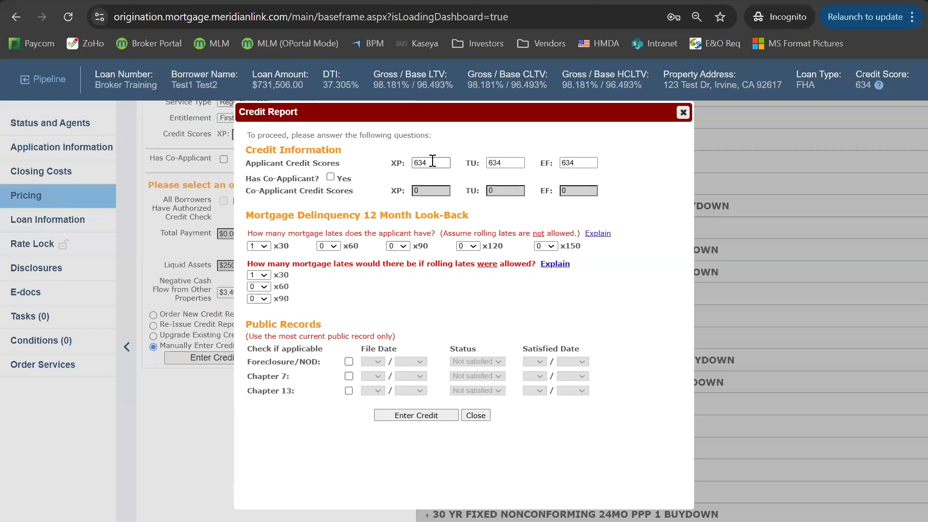
Step: Set the applicant's XP, TU and EF credit scores to 700 each and submit the manually entered credit
left_click(431, 162)
type("700")
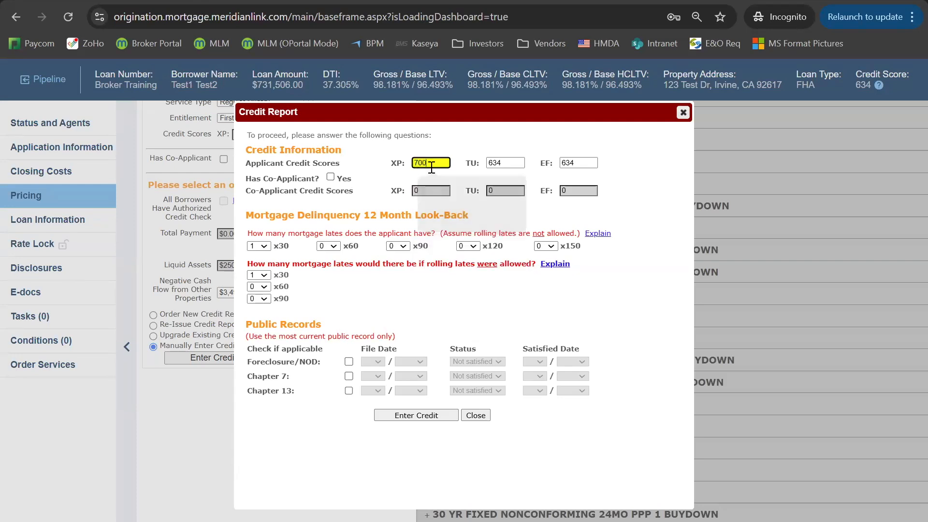
key("Tab")
type("700")
key("Tab")
type("700")
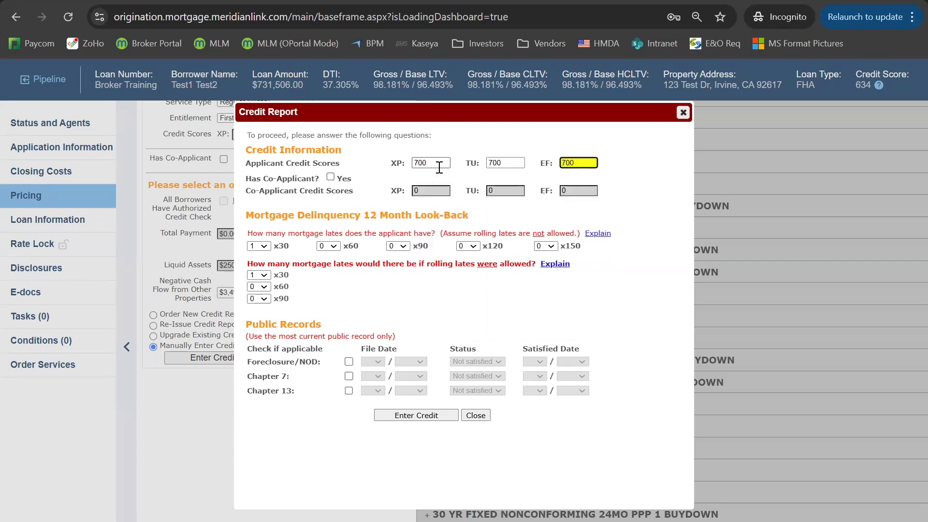
key("Tab")
left_click(415, 418)
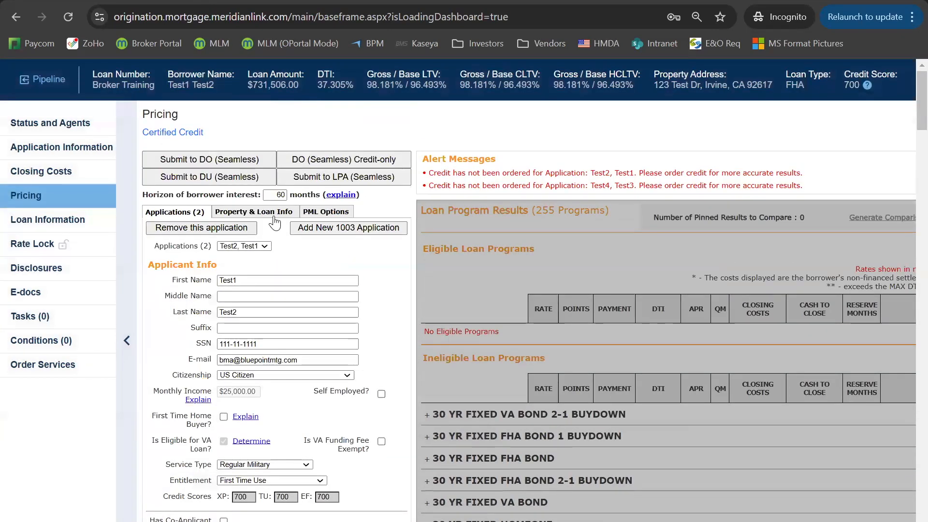
Step: Run Price My Loan again from the Property & Loan Info using the updated credit scores
scroll(324, 466, "down", 15)
scroll(324, 465, "down", 6)
left_click(290, 191)
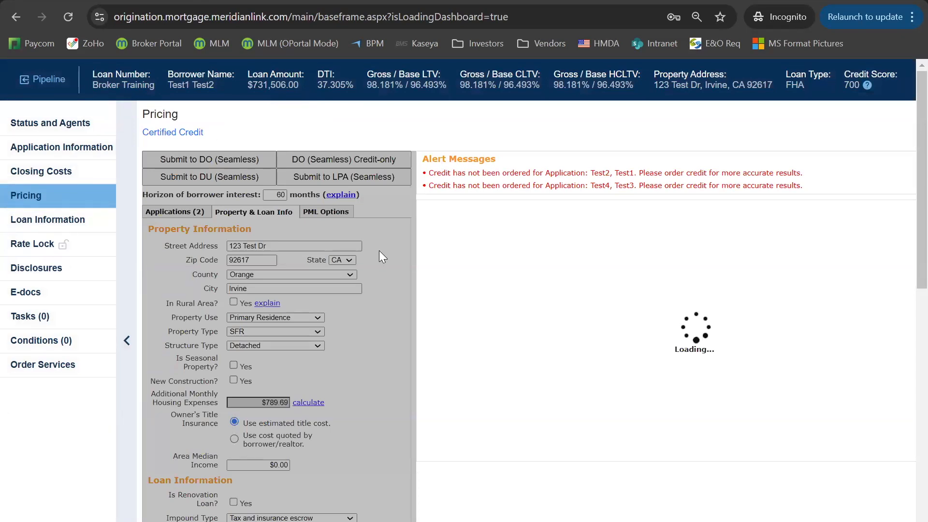
Step: Examine the Eligible Loan Programs under 30 YR FIXED NONCONFORMING, focusing on the rate and points of the 7.625 row
scroll(420, 242, "down", 2)
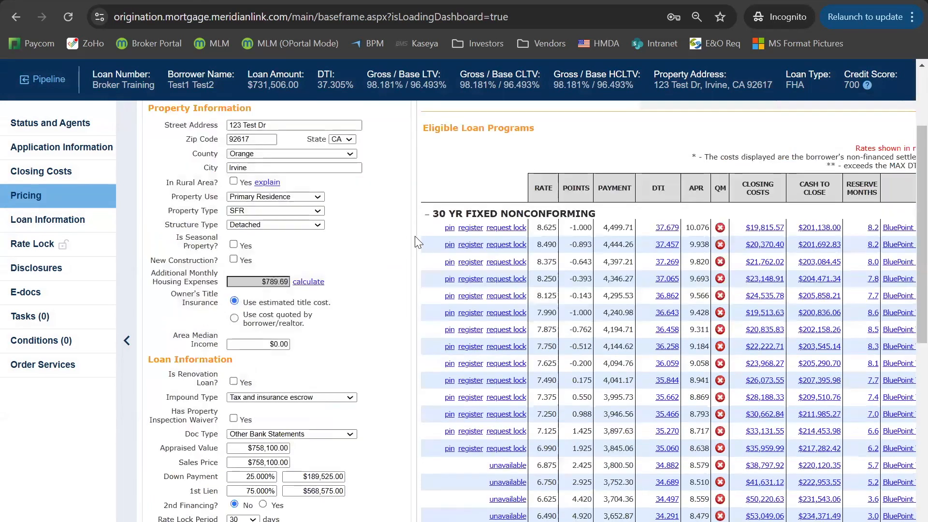
scroll(478, 167, "right", 3)
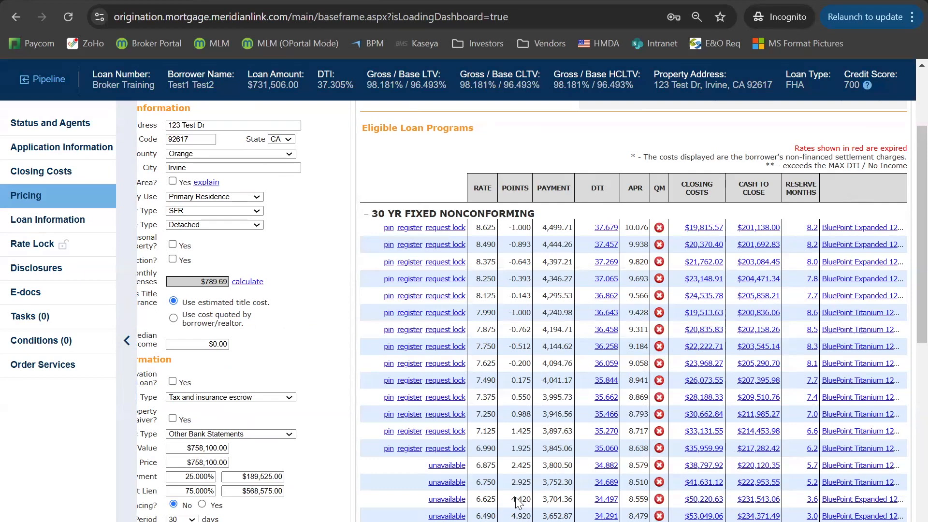
left_click_drag(477, 367, 500, 373)
left_click(503, 367)
left_click_drag(475, 363, 493, 365)
left_click(475, 369)
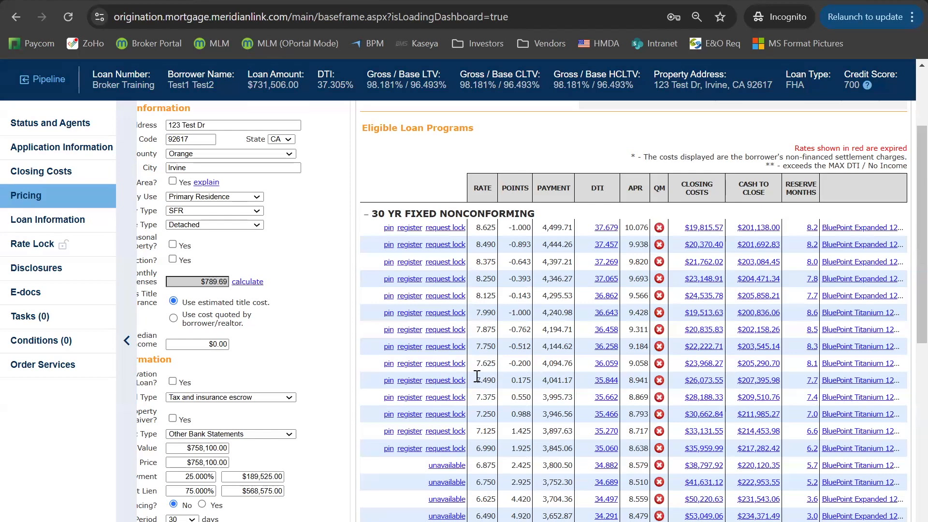
Step: Register the loan at the 7.625 rate under BluePoint Titanium 12Mo PnL 30 Yr Fixed and dismiss the registration certificate
left_click(408, 365)
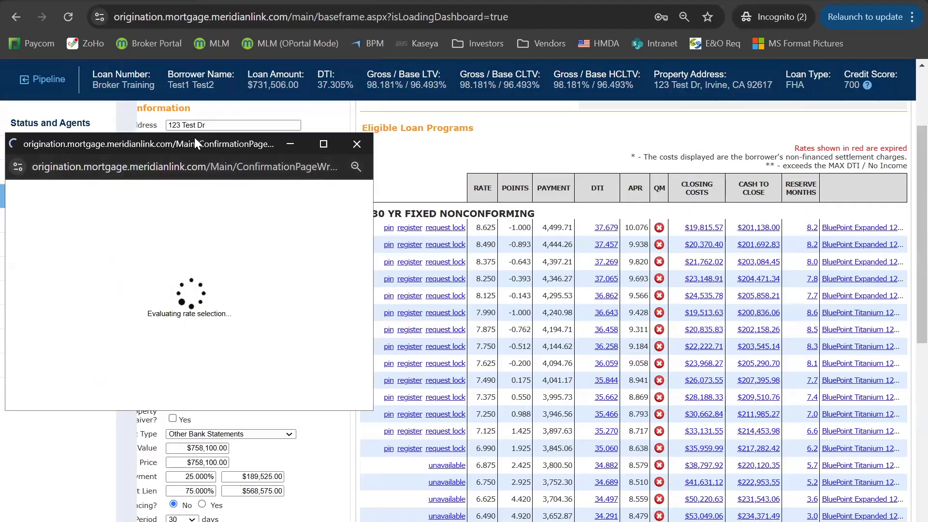
double_click(192, 144)
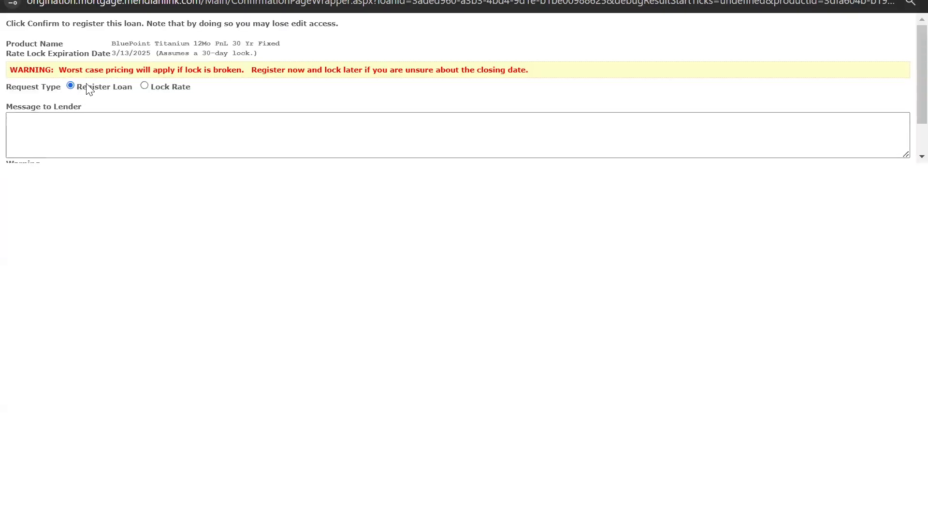
scroll(87, 126, "down", 1)
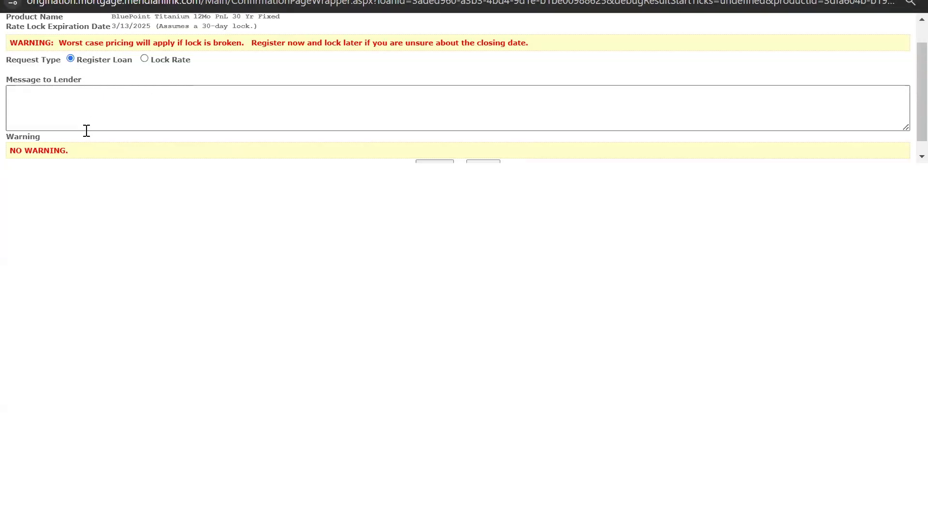
left_click(437, 152)
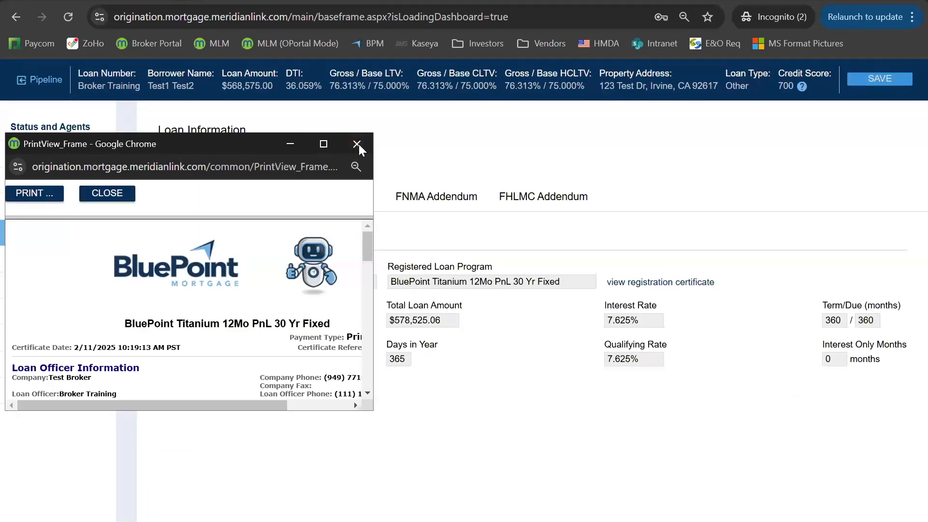
left_click(357, 143)
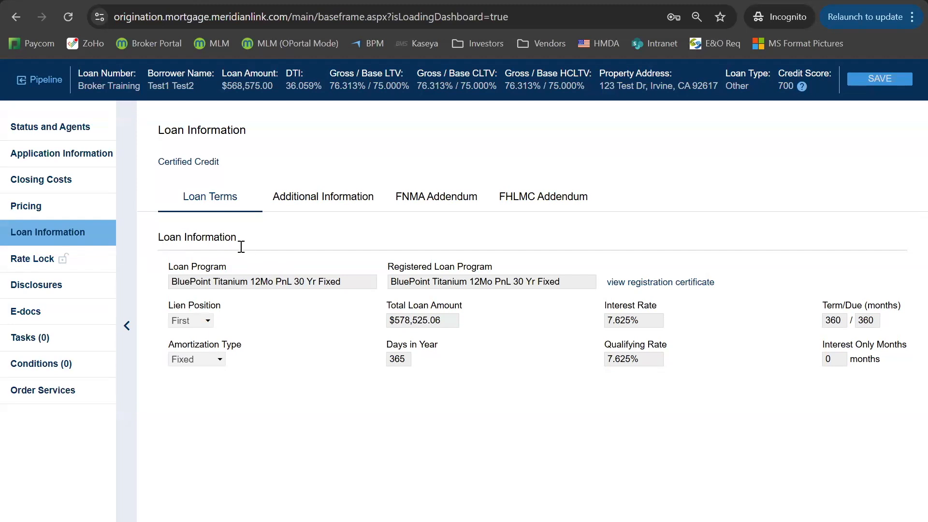
Step: Open Closing Costs and review the Section A origination charges and the Section B services the borrower cannot shop for
left_click(68, 180)
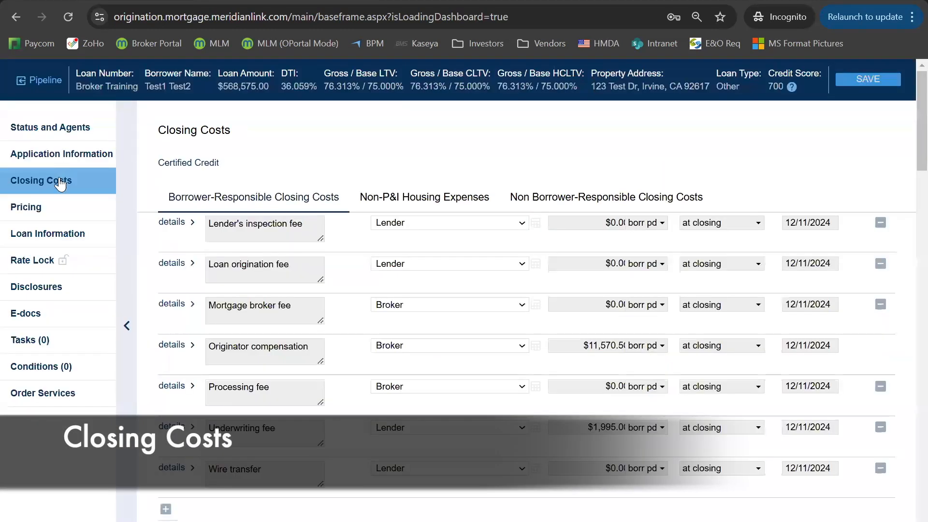
left_click_drag(158, 237, 271, 247)
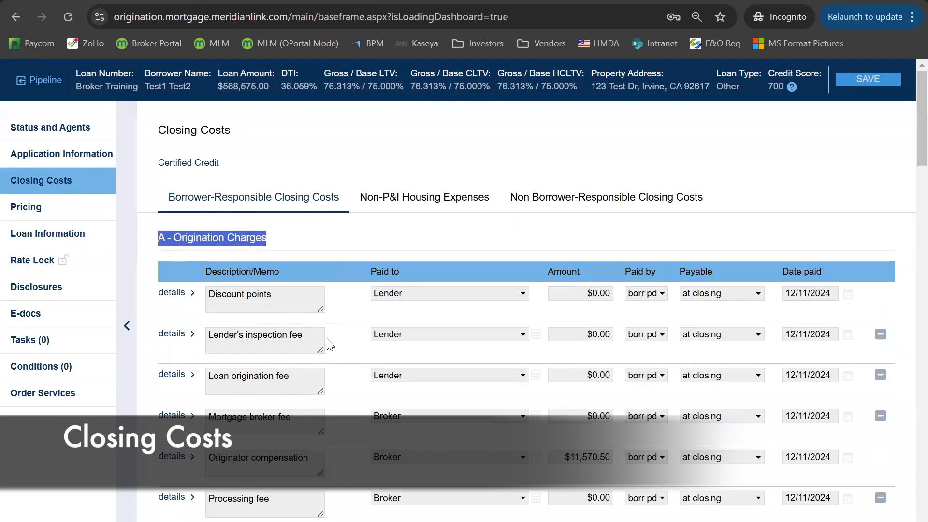
scroll(319, 317, "down", 2)
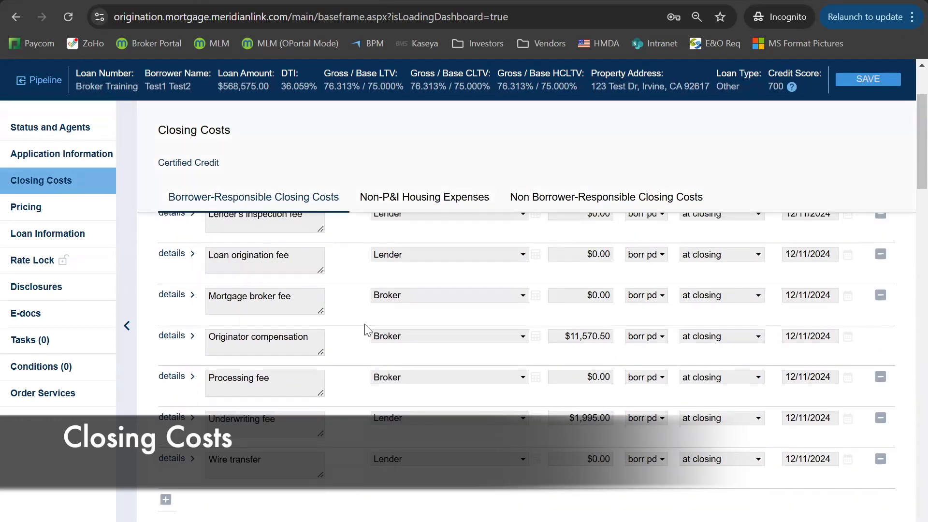
scroll(360, 334, "up", 2)
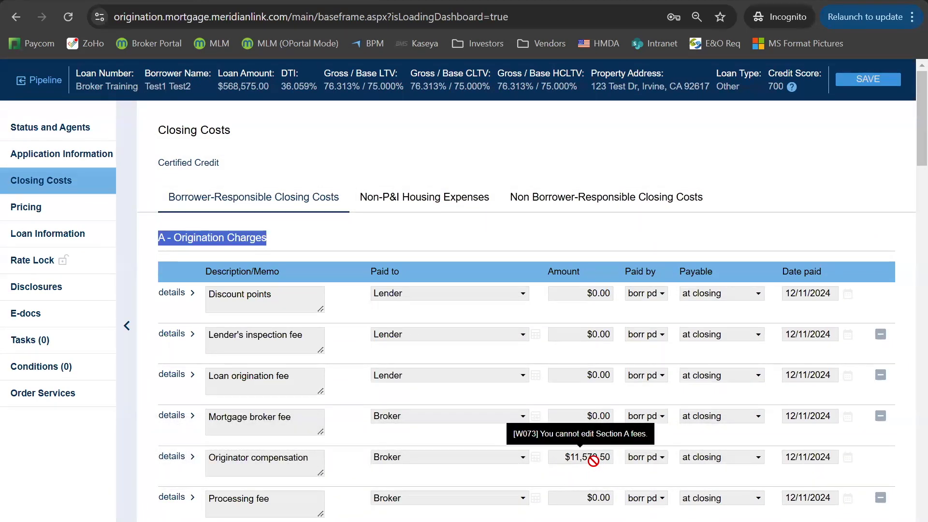
scroll(220, 408, "down", 2)
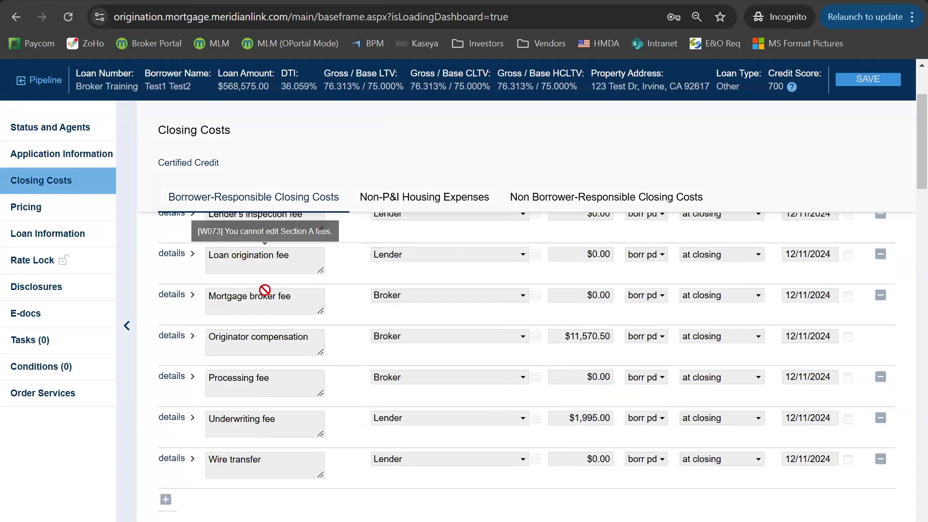
scroll(242, 338, "up", 2)
scroll(362, 370, "down", 4)
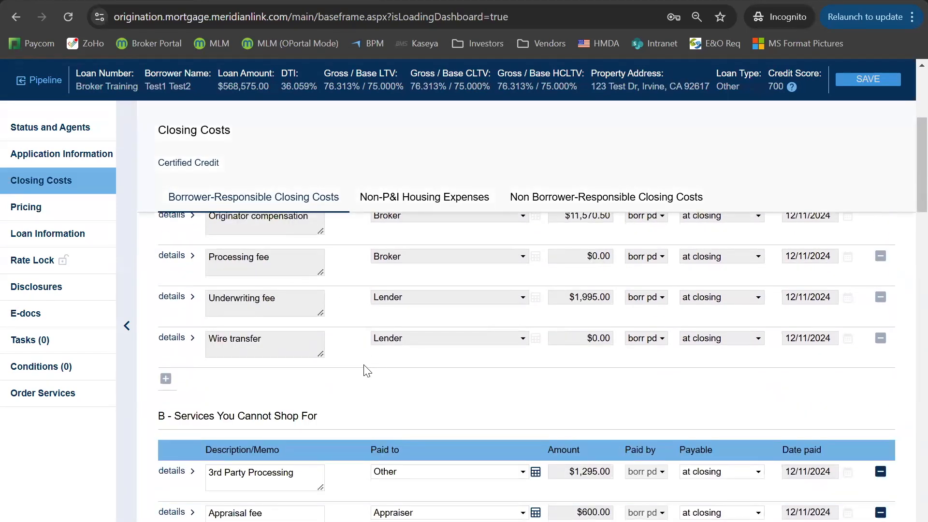
scroll(310, 377, "down", 4)
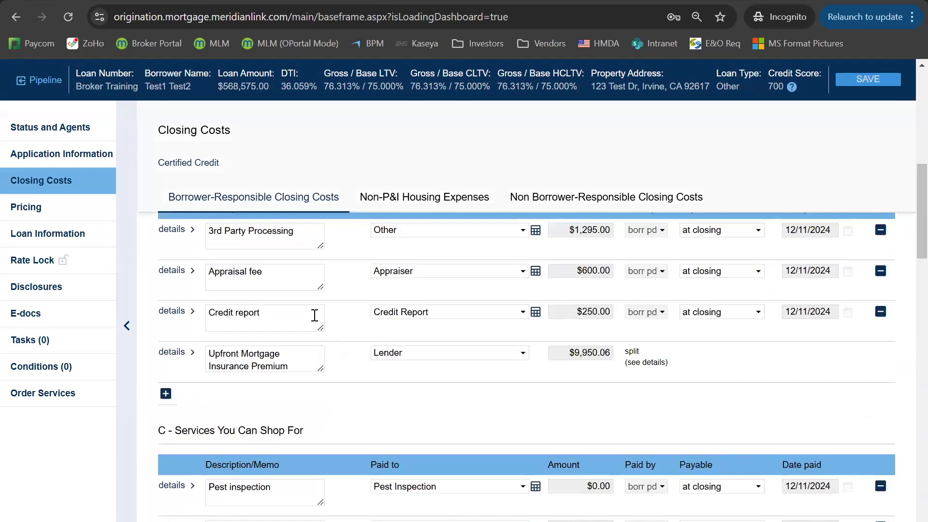
scroll(315, 315, "up", 2)
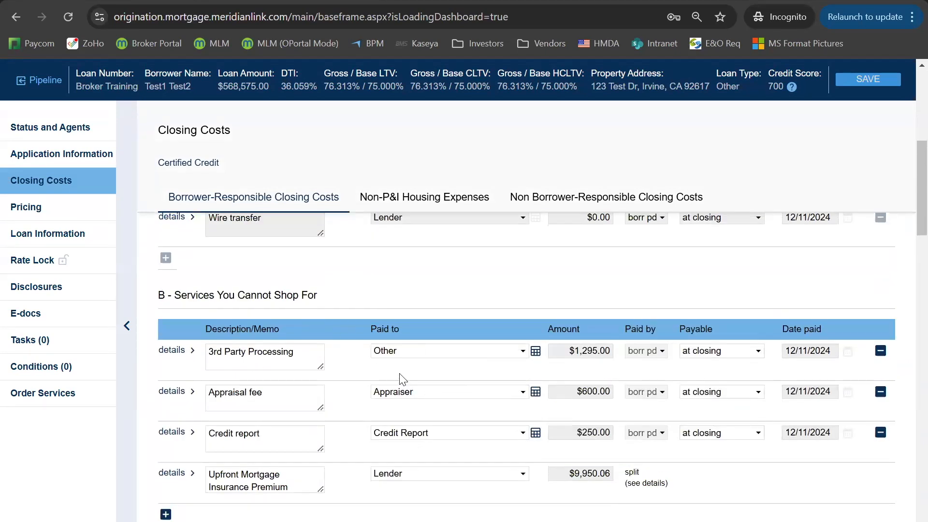
Step: Set the 3rd Party Processing fee in Section B to $995
left_click(535, 353)
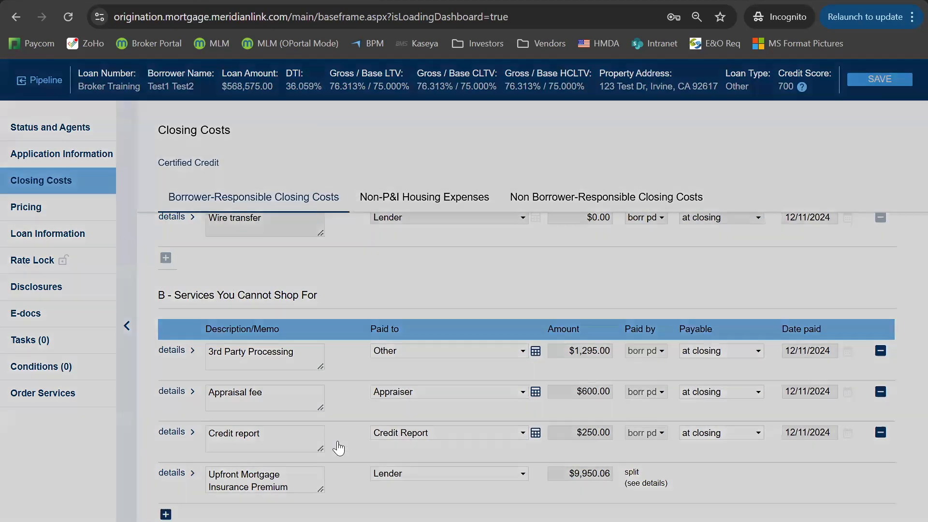
left_click(571, 312)
type("995")
key("Tab")
left_click(589, 355)
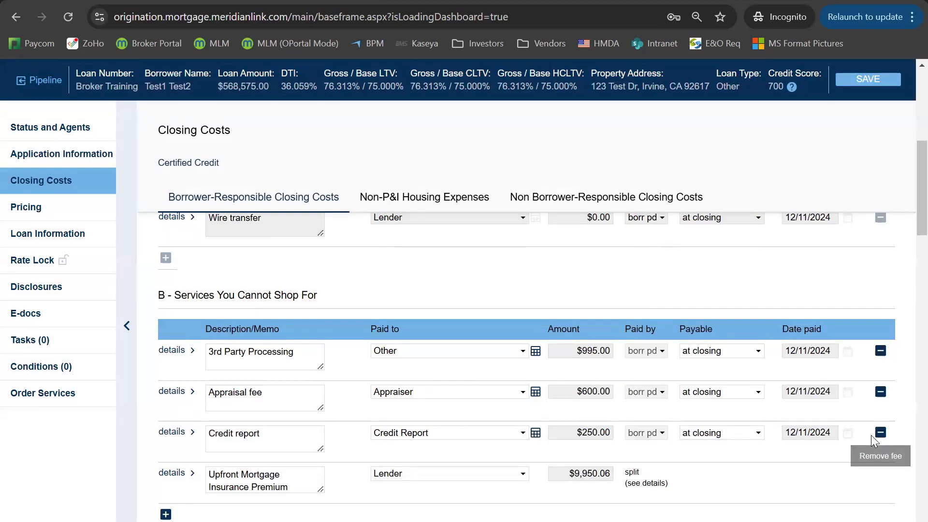
Step: Add a Condo Review Fee of $500 to Section B and save the closing costs
scroll(358, 372, "down", 3)
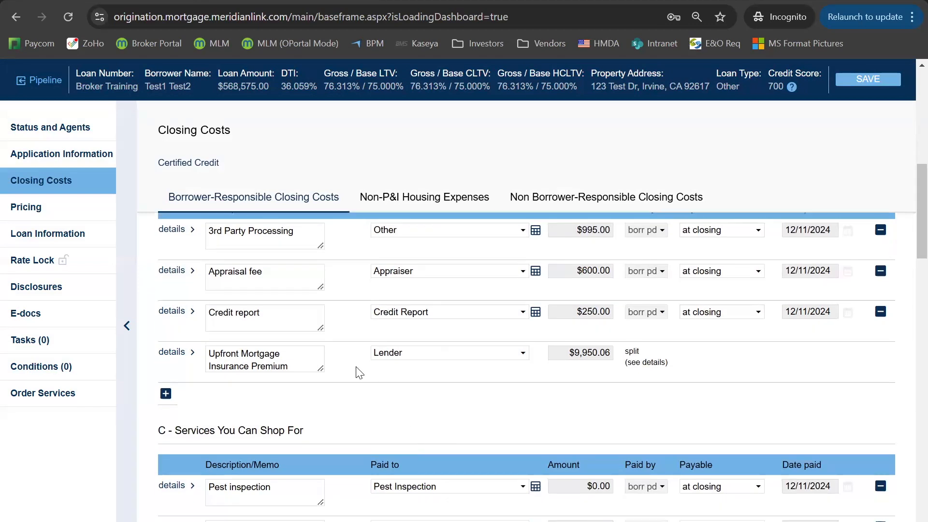
left_click(166, 394)
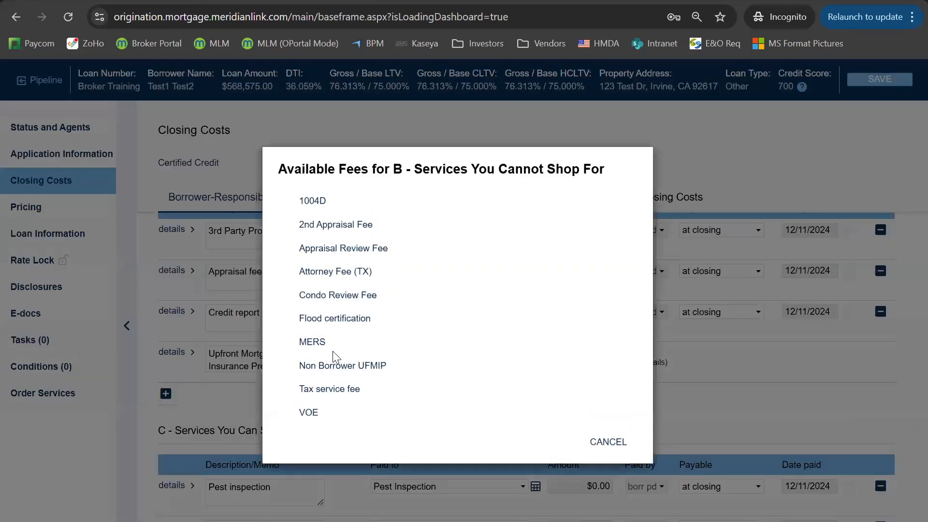
left_click(350, 297)
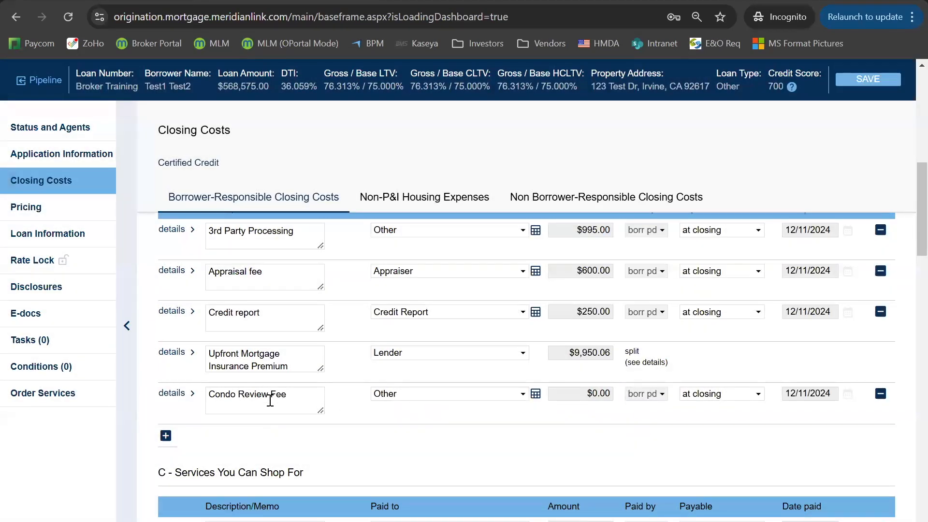
left_click(527, 396)
left_click(535, 394)
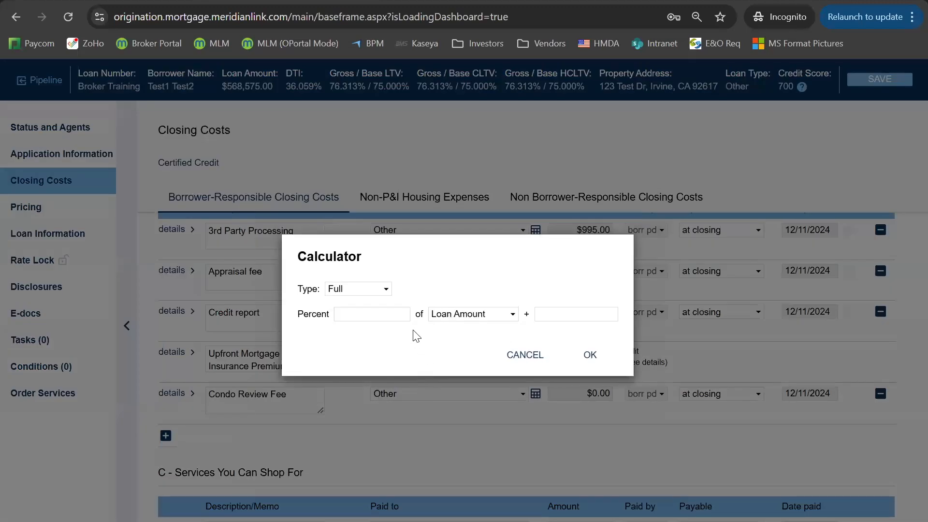
left_click(556, 315)
type("500")
key("Tab")
key("Tab")
key("Return")
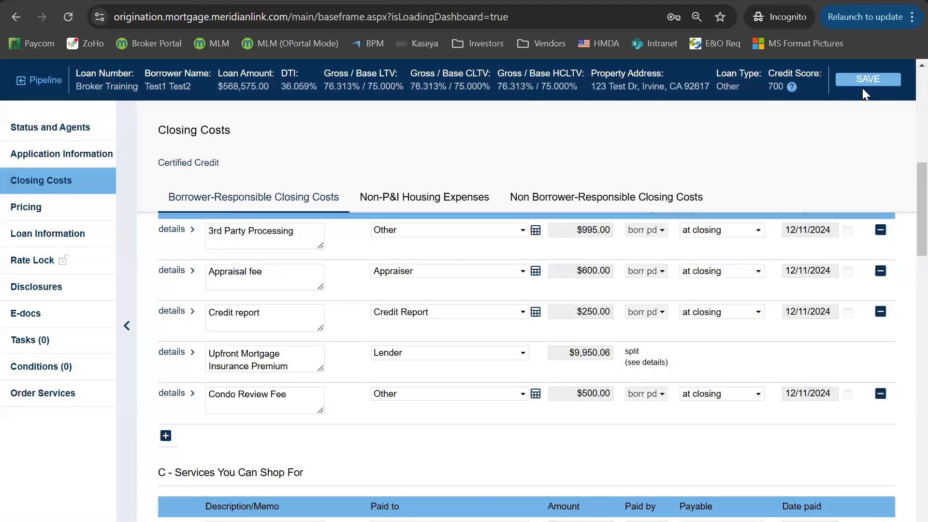
left_click(870, 81)
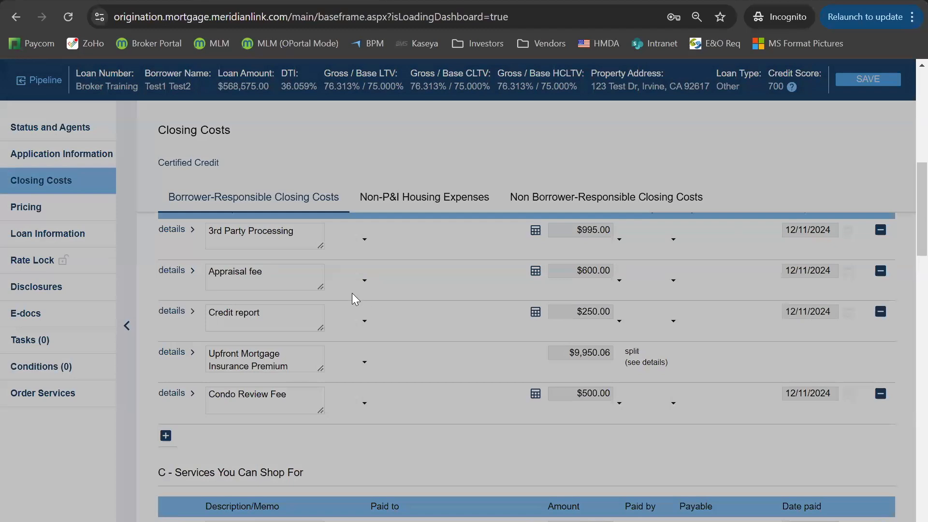
Step: Review the borrower-responsible fees in Sections B, C and E of the closing costs
scroll(356, 281, "up", 2)
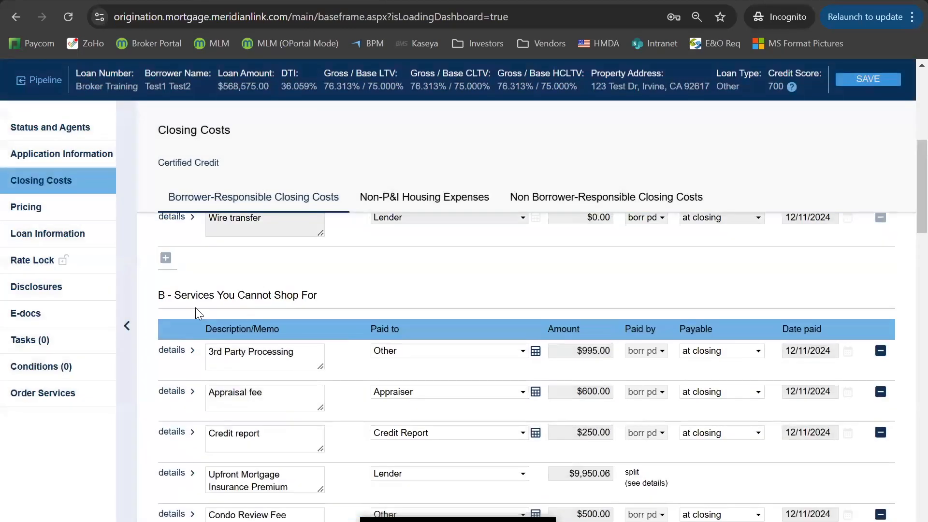
left_click_drag(161, 294, 367, 298)
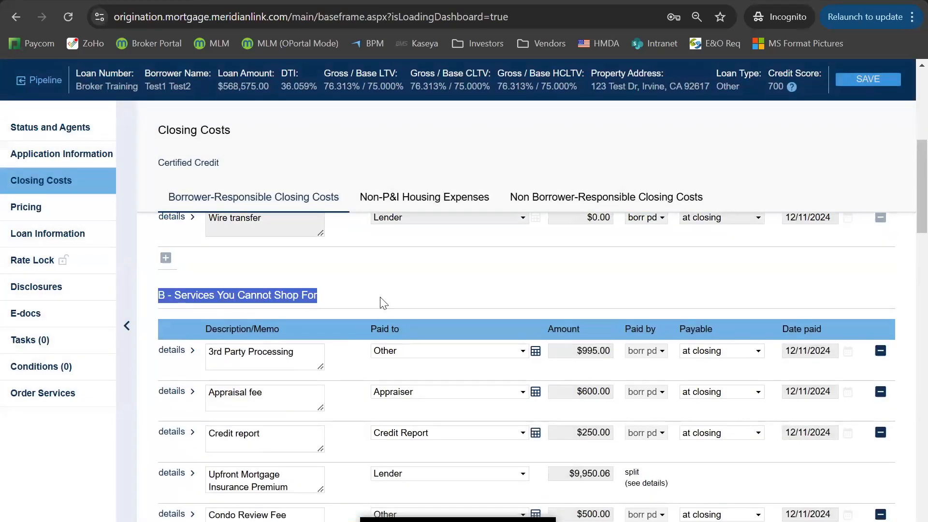
scroll(382, 298, "down", 5)
scroll(421, 357, "down", 5)
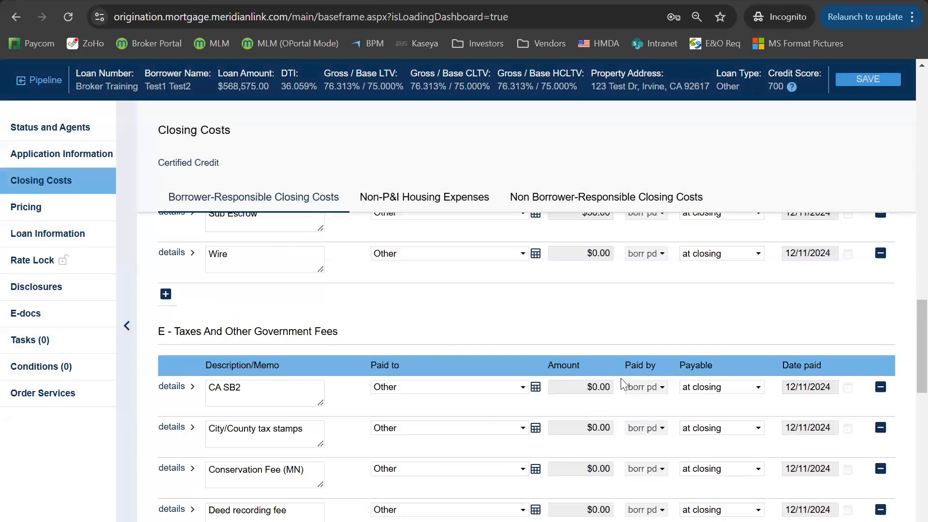
scroll(427, 332, "up", 10)
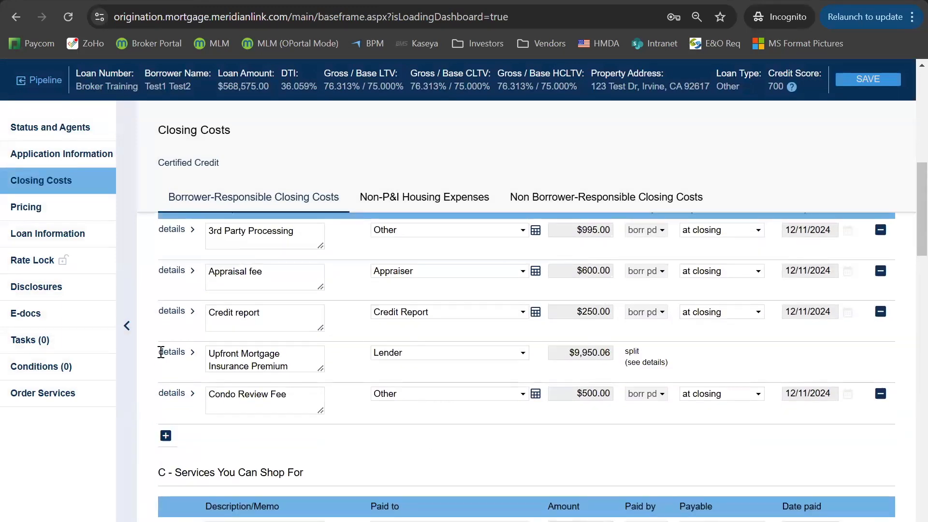
Step: Start ordering the initial loan estimate from Disclosures and examine the unmet item in the Requirements Checklist
left_click(35, 288)
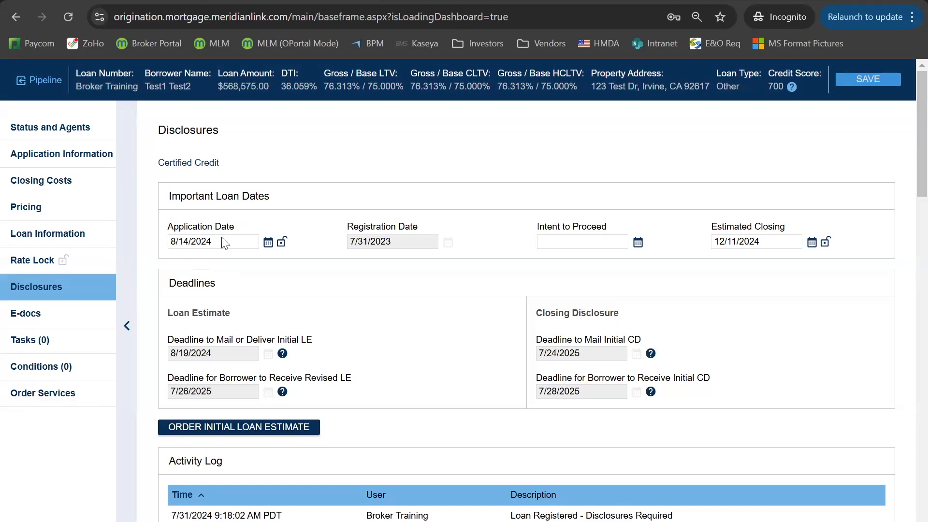
left_click(228, 429)
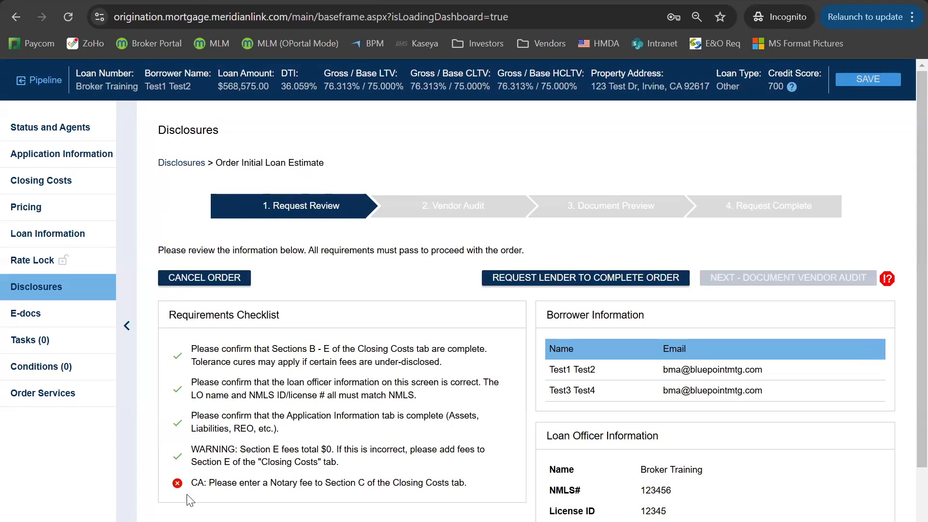
left_click_drag(192, 482, 270, 482)
left_click(235, 503)
Step: Return to Closing Costs and add Notary fees of $300 to Section C
left_click(29, 188)
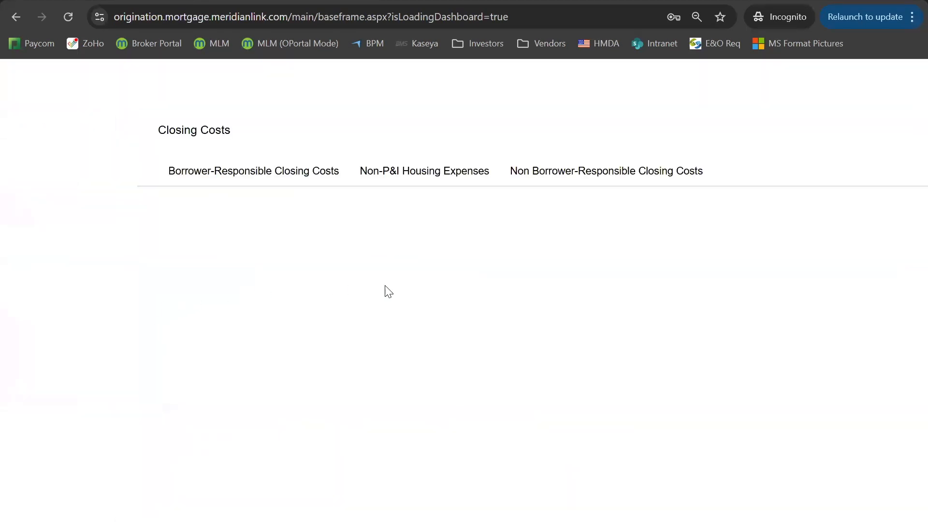
scroll(358, 290, "down", 3)
scroll(333, 295, "down", 10)
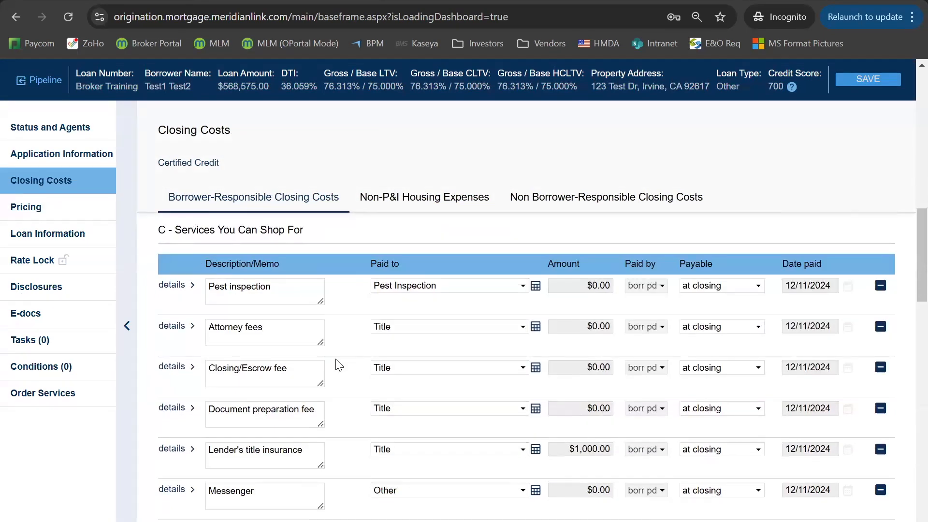
scroll(264, 324, "down", 5)
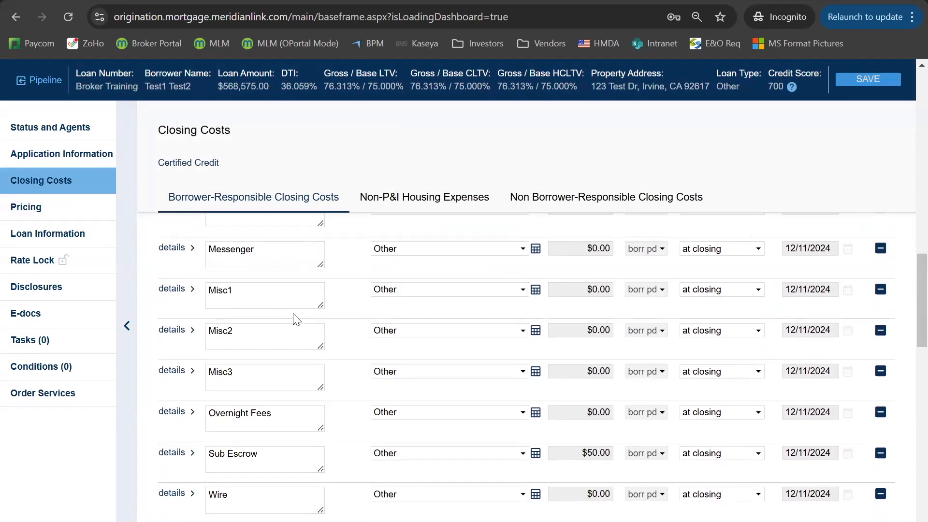
scroll(304, 295, "down", 3)
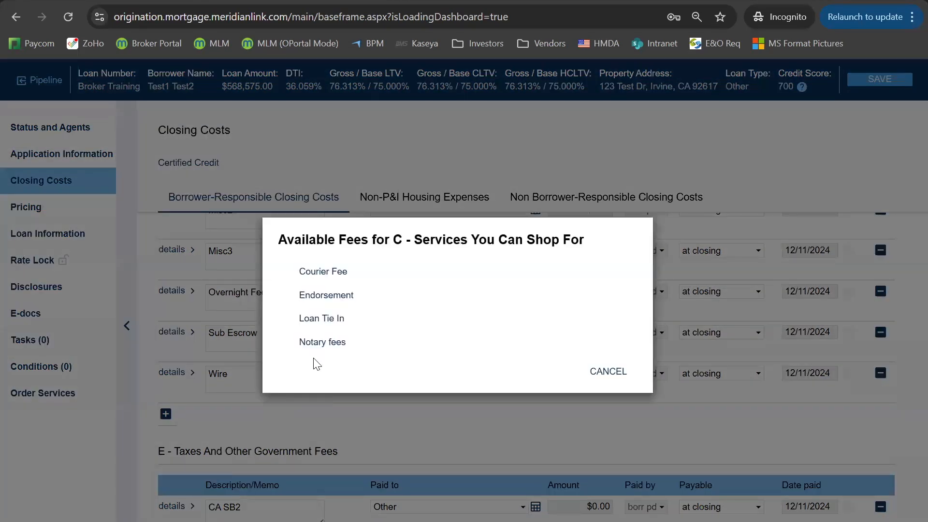
left_click(320, 347)
left_click(534, 414)
left_click(561, 312)
type("300")
key("Tab")
key("Tab")
key("Return")
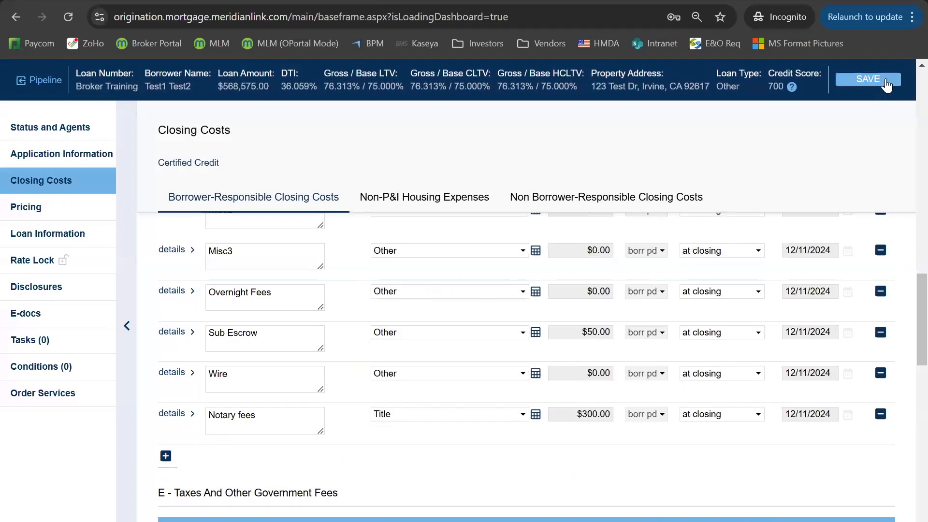
Step: Save the closing costs, order the initial loan estimate from Disclosures and advance the request to the document vendor audit
left_click(872, 84)
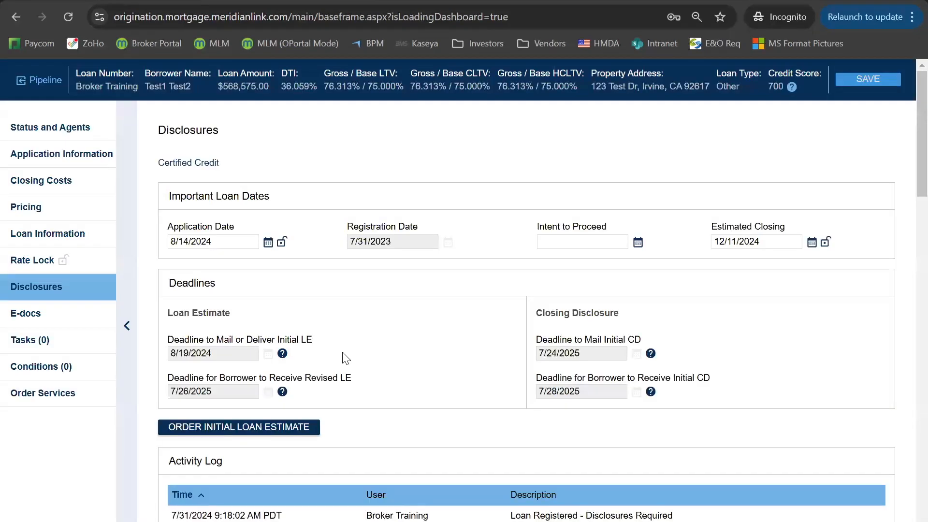
left_click(285, 430)
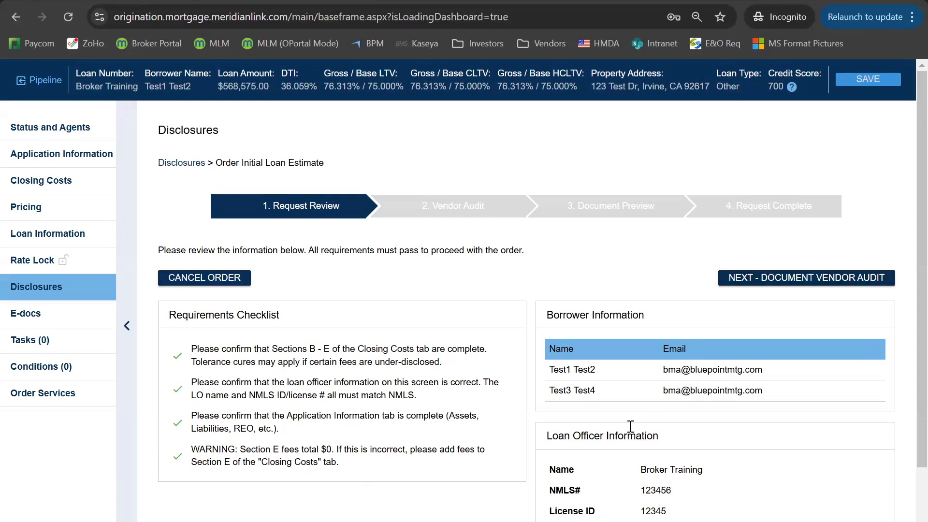
left_click(783, 277)
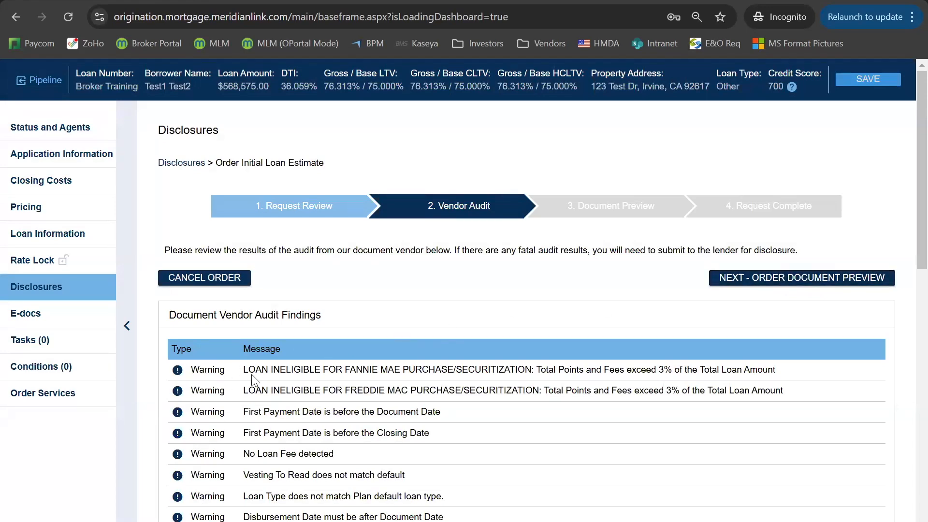
Step: Examine the document vendor audit findings for fatal results and order the document preview
scroll(252, 380, "down", 3)
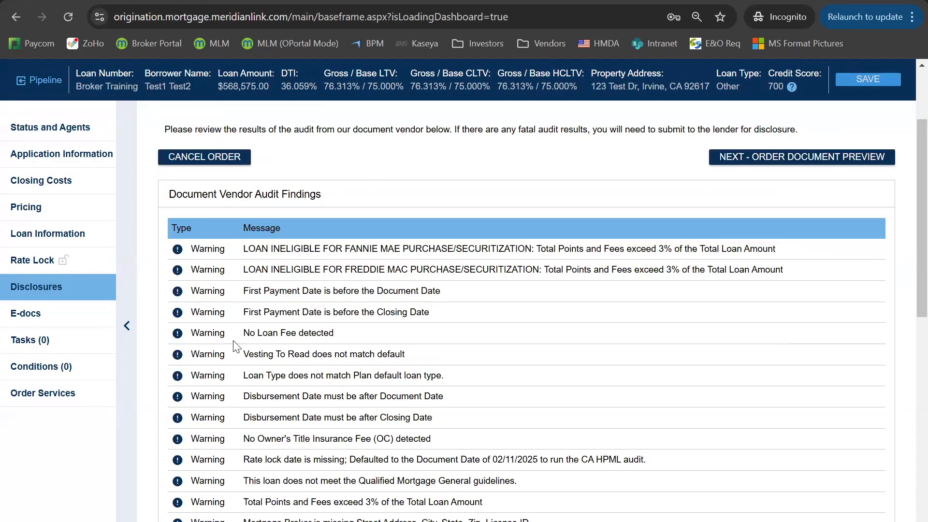
scroll(233, 340, "up", 3)
scroll(233, 340, "down", 3)
scroll(236, 345, "down", 9)
scroll(236, 344, "up", 5)
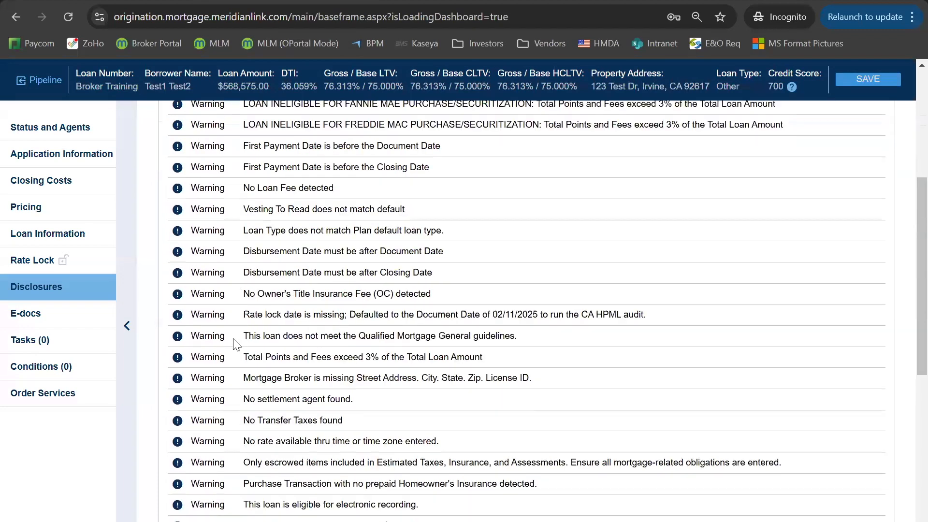
scroll(236, 344, "down", 5)
scroll(239, 367, "down", 2)
scroll(239, 369, "up", 4)
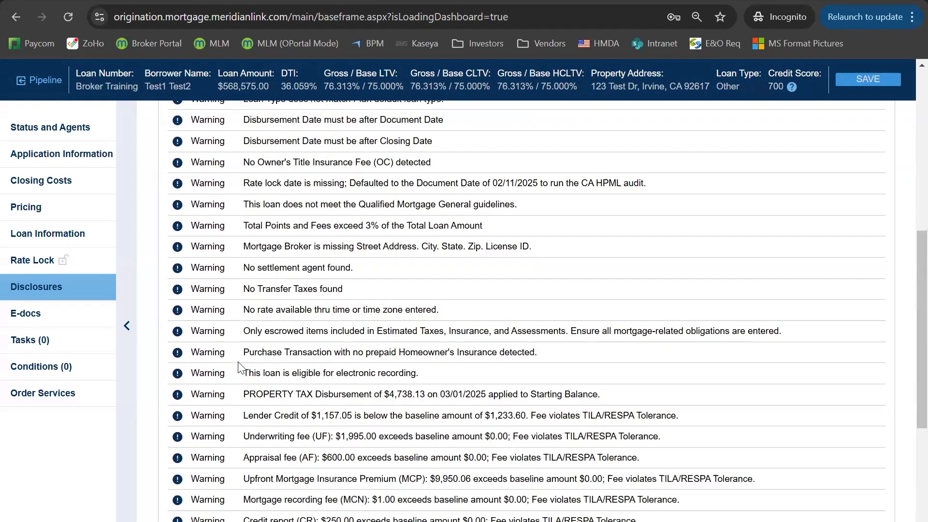
scroll(238, 367, "up", 8)
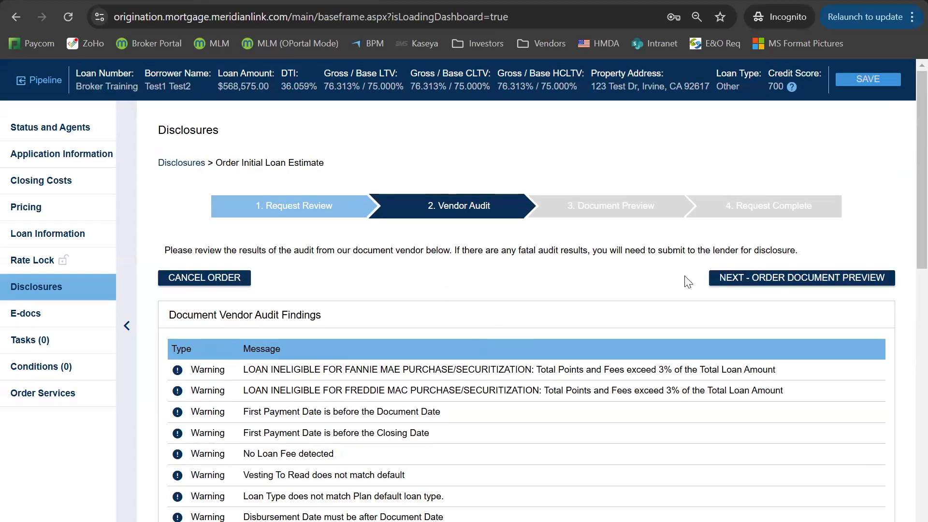
left_click(775, 279)
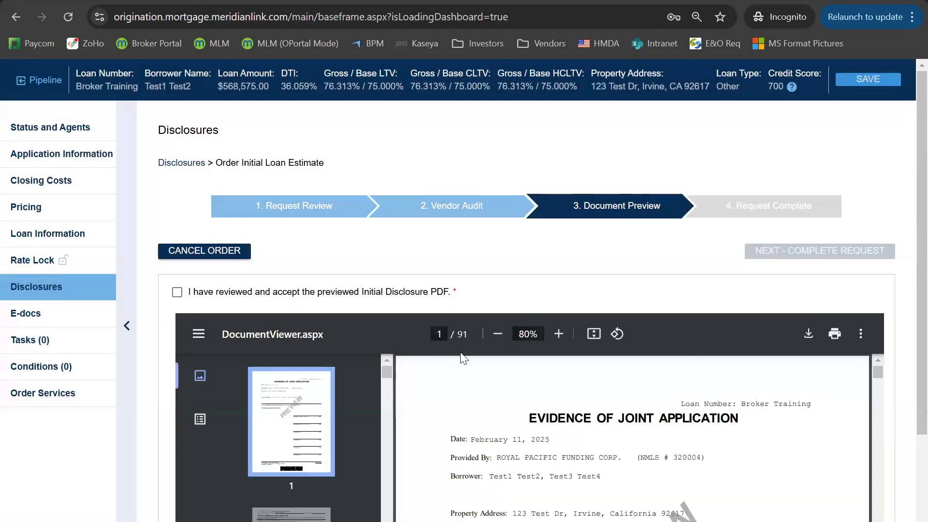
Step: Look through the previewed initial disclosure PDF to locate the Loan Estimate pages
scroll(905, 251, "down", 2)
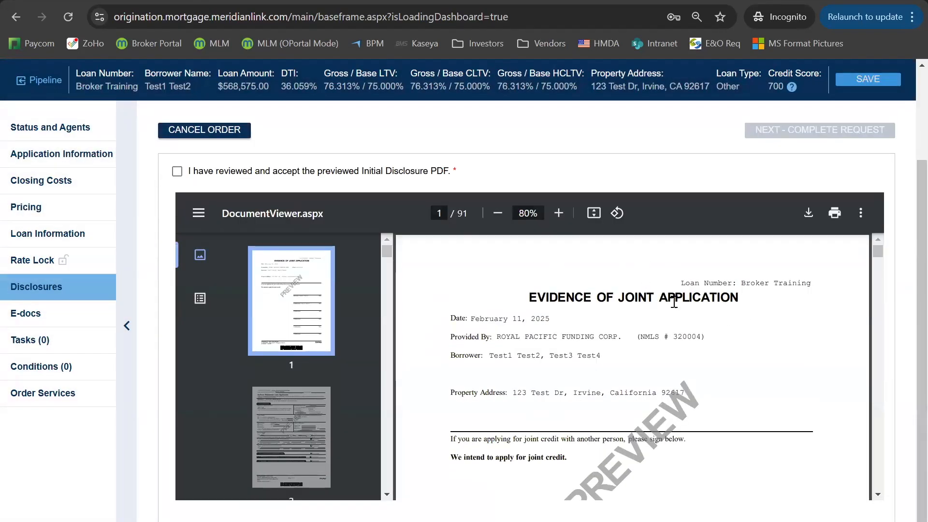
scroll(564, 296, "down", 5)
scroll(564, 295, "down", 5)
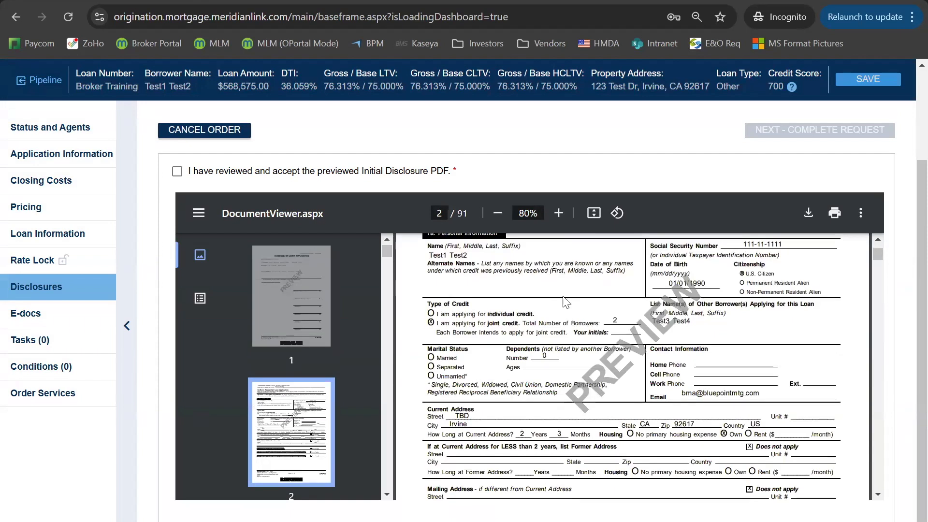
scroll(653, 322, "down", 10)
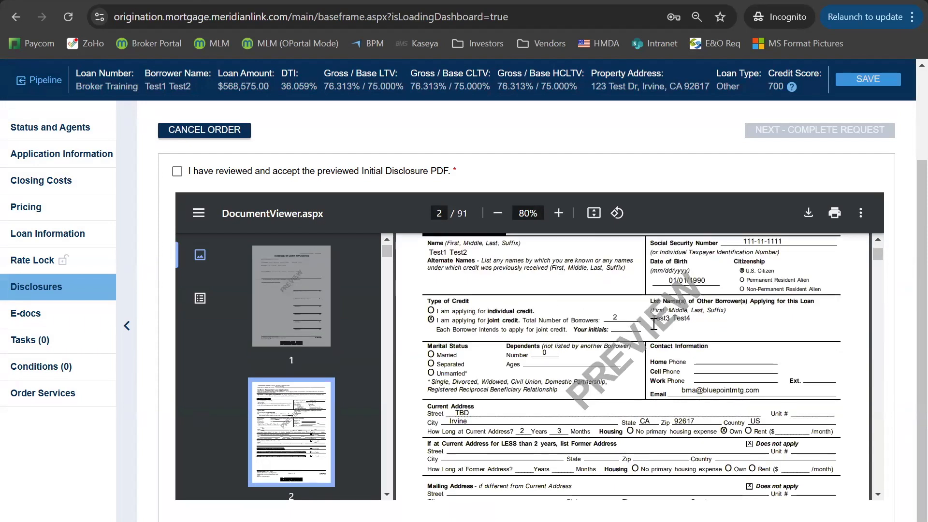
scroll(586, 338, "down", 15)
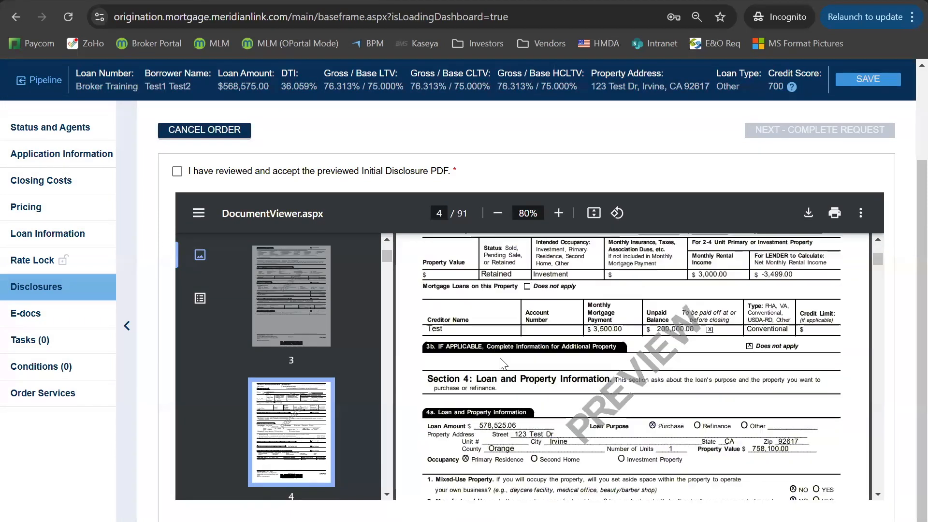
scroll(744, 321, "down", 20)
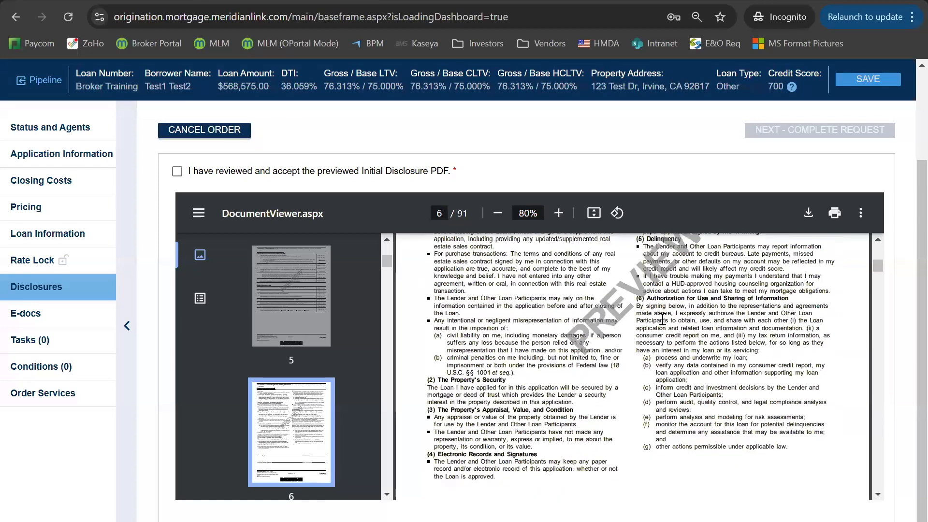
scroll(744, 321, "down", 20)
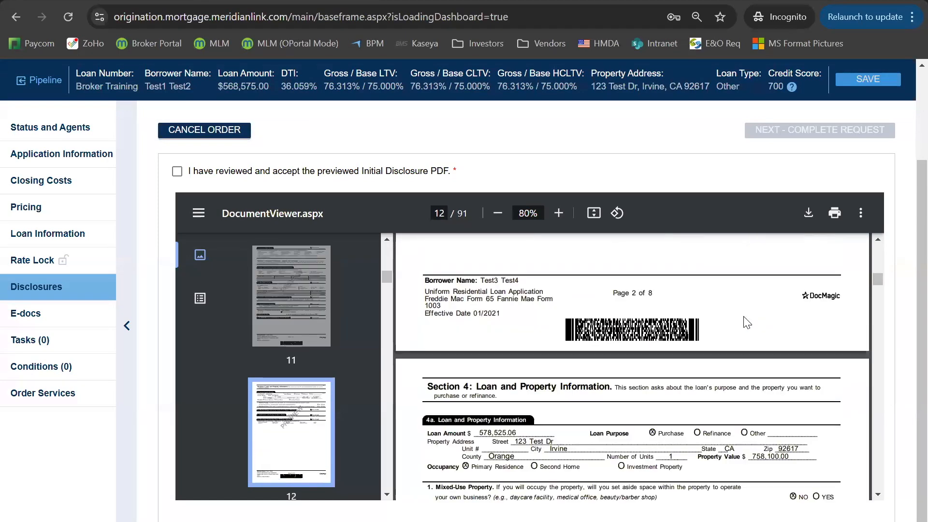
scroll(747, 323, "down", 20)
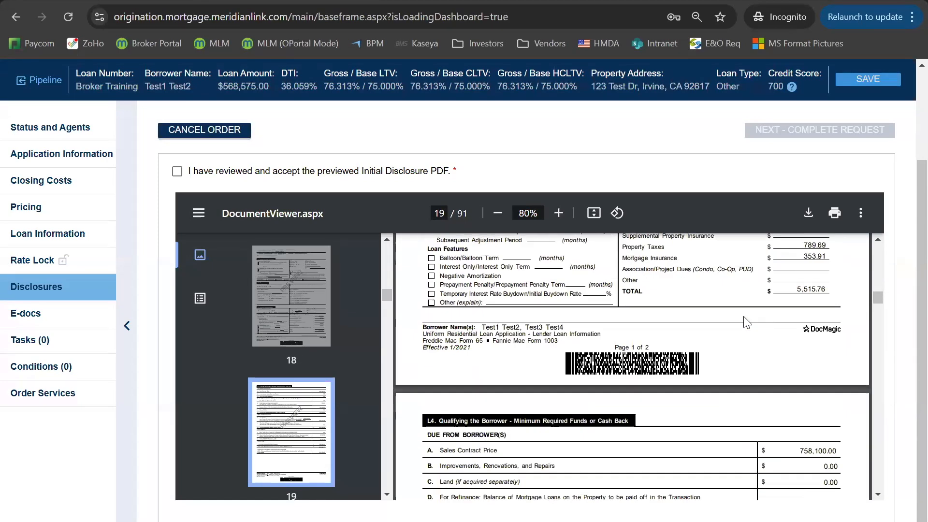
scroll(745, 315, "down", 20)
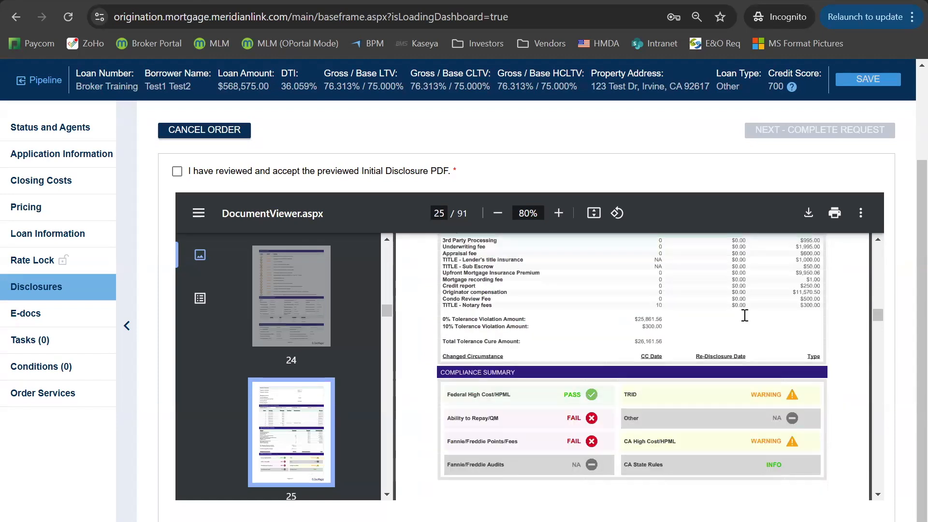
scroll(747, 320, "up", 5)
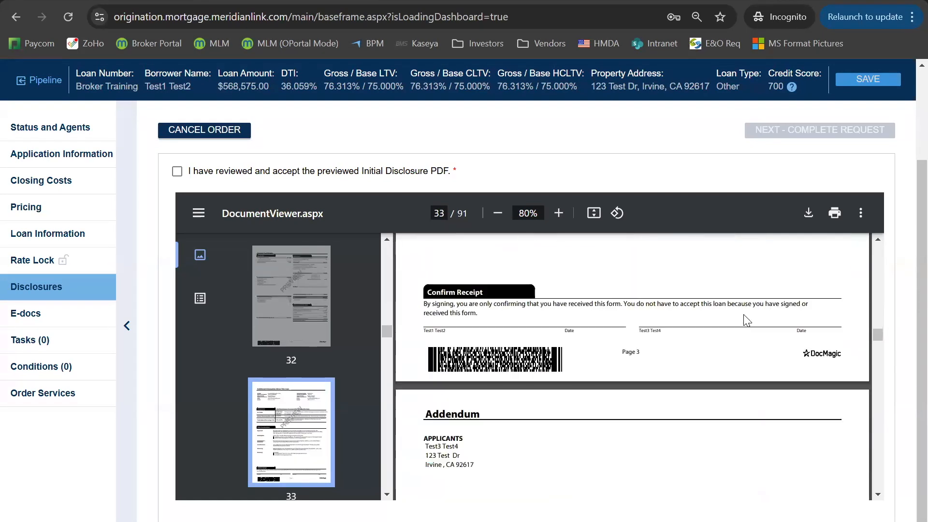
scroll(746, 321, "down", 6)
scroll(746, 321, "up", 3)
scroll(747, 321, "up", 12)
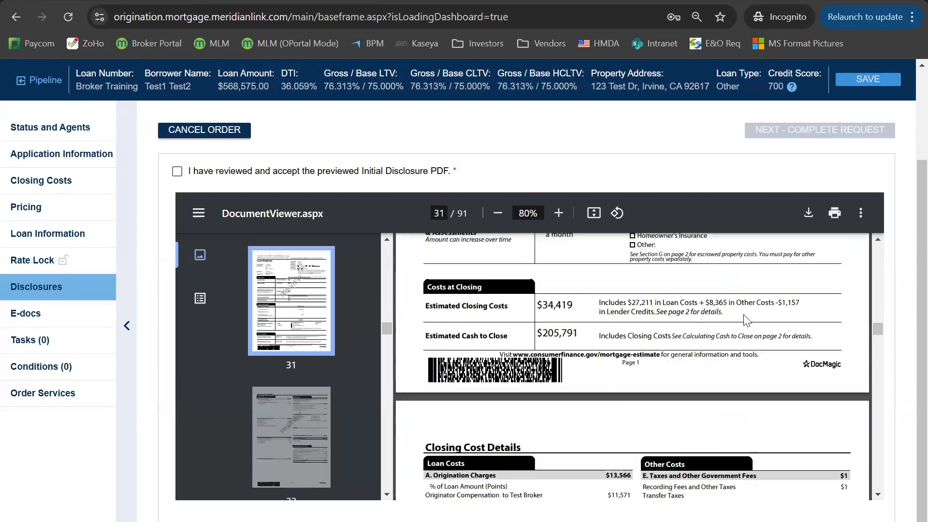
Step: Check the Loan Estimate's terms and closing cost details, including the Section C notary fees, and accept the previewed Initial Disclosure PDF
scroll(745, 320, "down", 3)
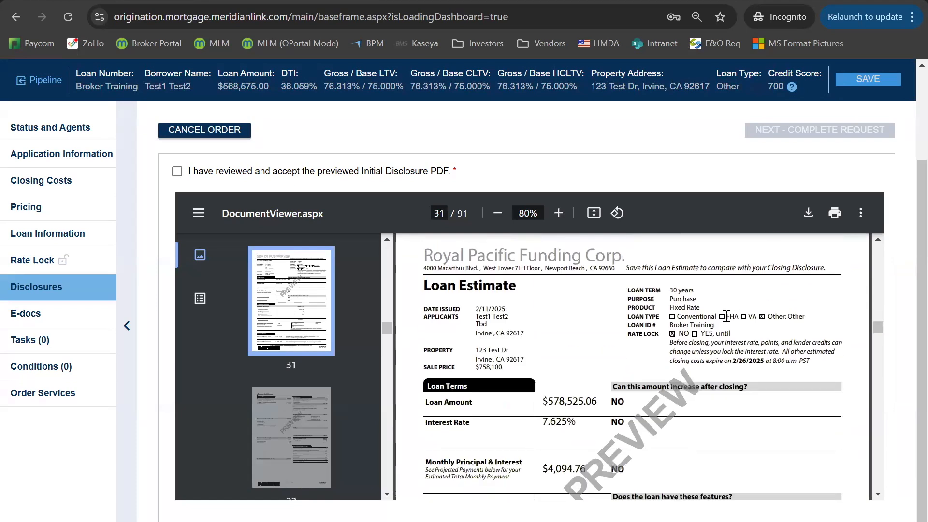
scroll(908, 278, "down", 1)
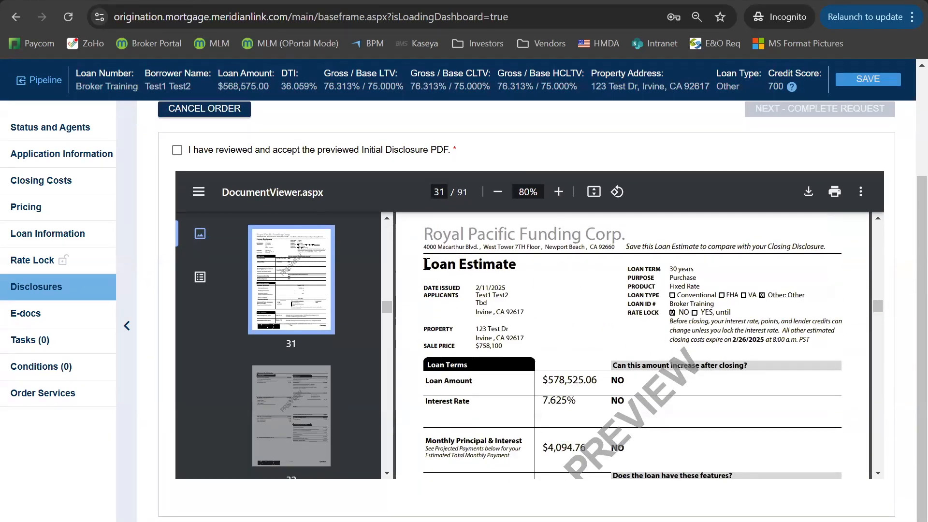
scroll(620, 339, "down", 5)
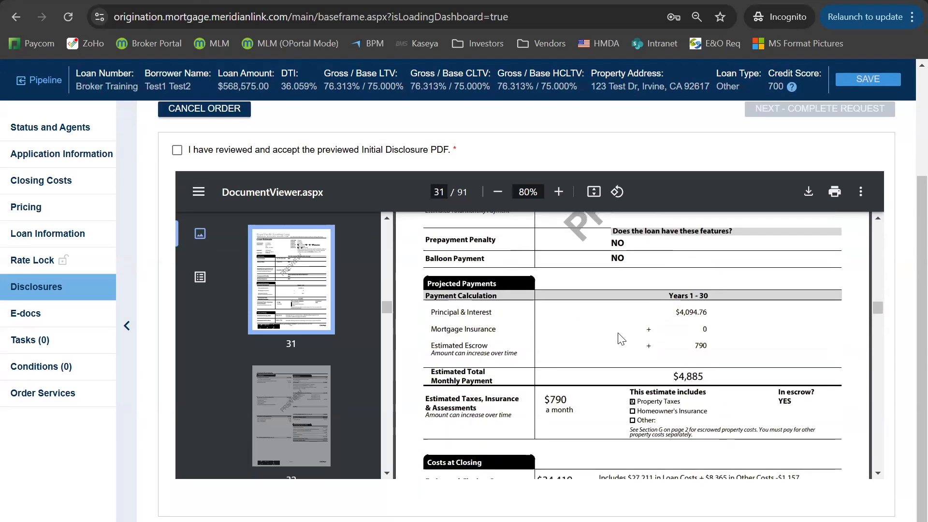
scroll(620, 338, "down", 5)
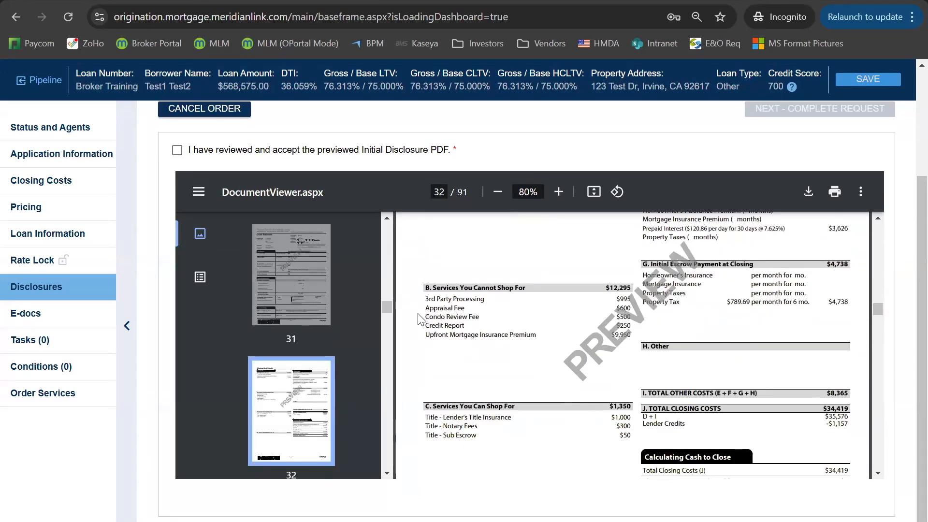
scroll(692, 344, "up", 3)
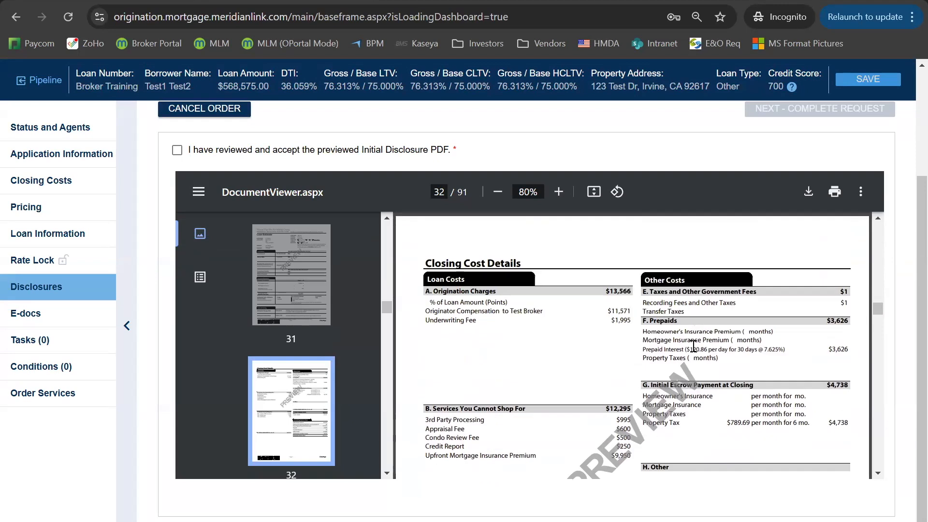
scroll(692, 344, "down", 5)
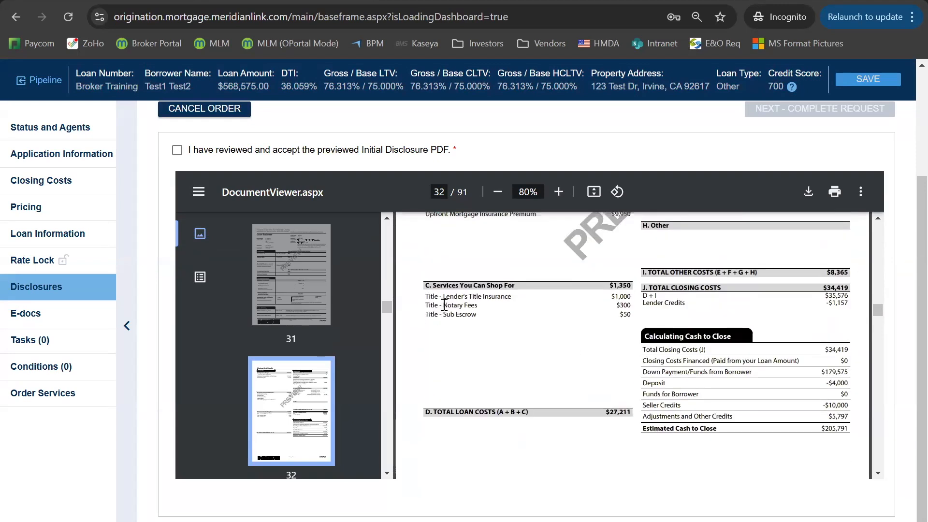
left_click_drag(425, 305, 628, 303)
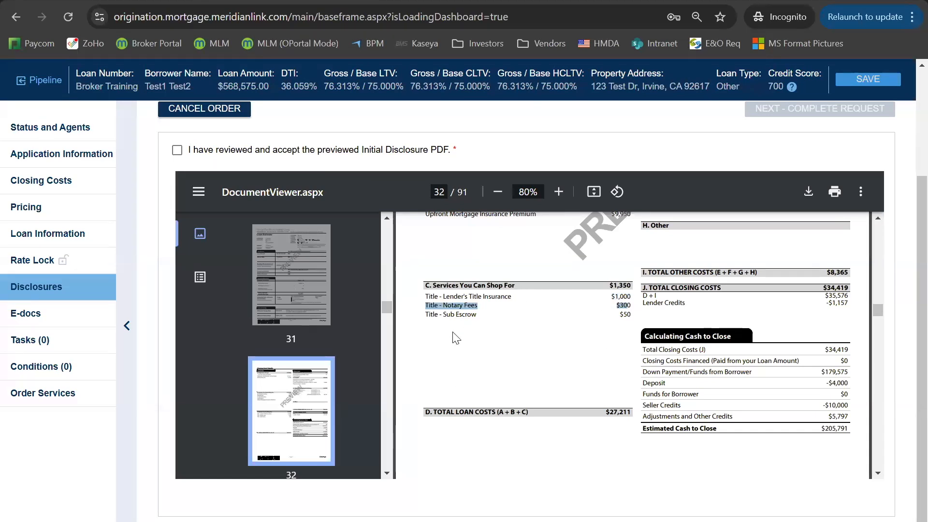
scroll(238, 265, "up", 3)
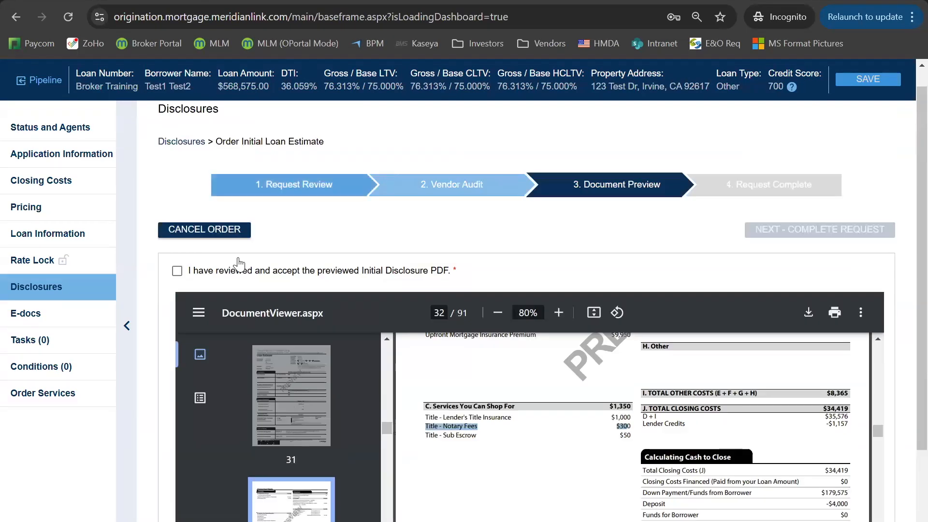
left_click(177, 273)
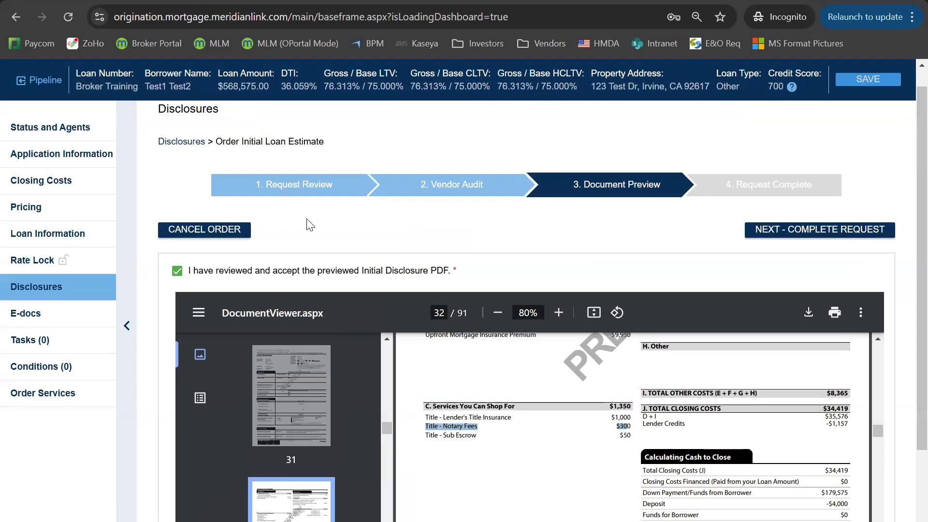
Step: Go to E-docs and add Assets.pdf and Submission Form.pdf from the Sample Submission Package folder to the files for upload
left_click(77, 324)
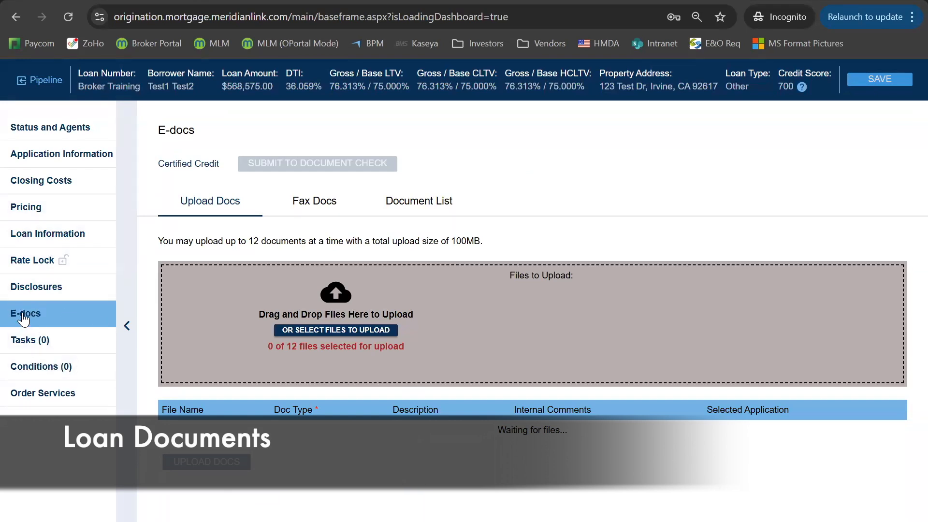
left_click(336, 332)
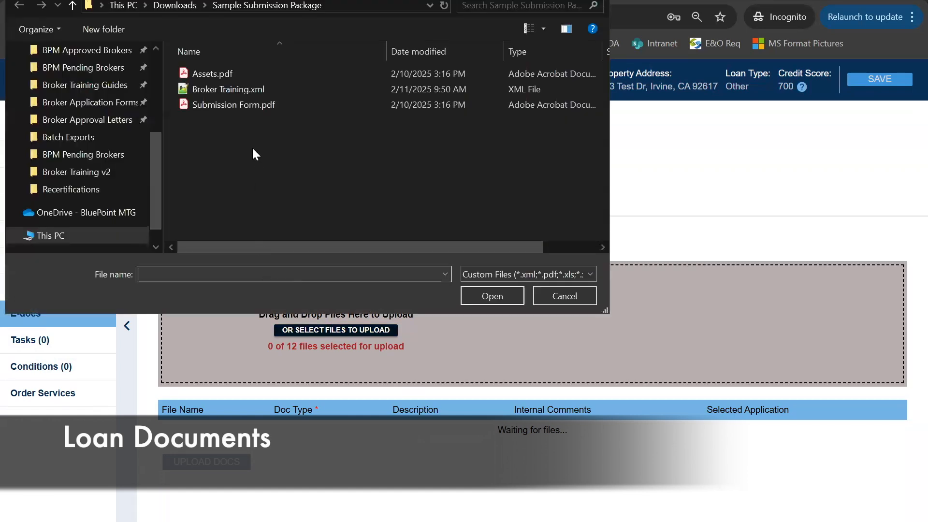
left_click(257, 107)
left_click(226, 76, "ctrl")
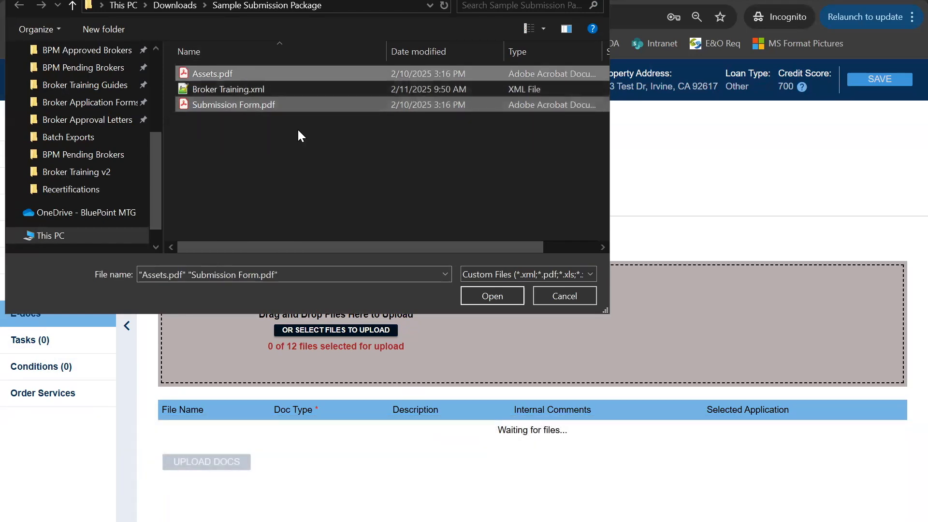
left_click(488, 296)
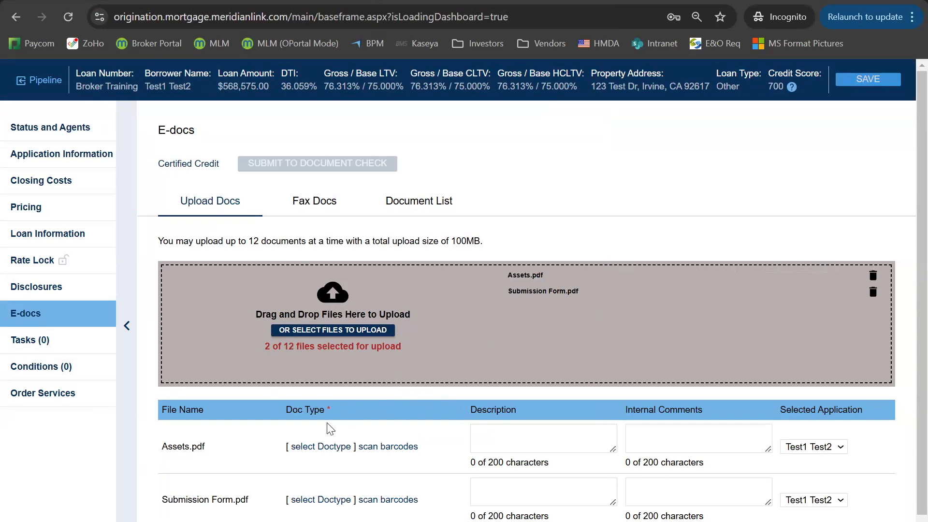
Step: Assign Assets.pdf the INITIAL LOAN PACKAGE UPLOAD doc type from the **NEW FILE UPLOAD** folder
scroll(330, 429, "down", 1)
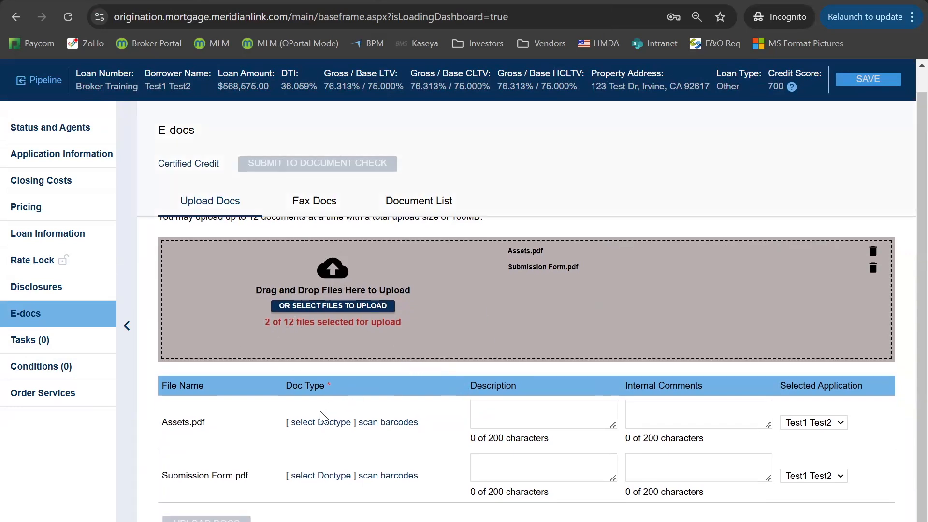
left_click_drag(162, 416, 219, 421)
left_click(231, 422)
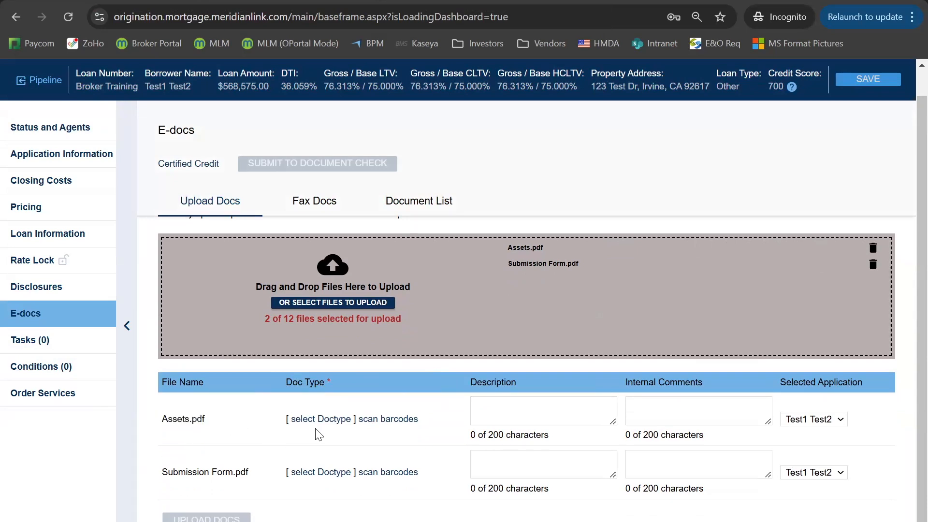
left_click(321, 419)
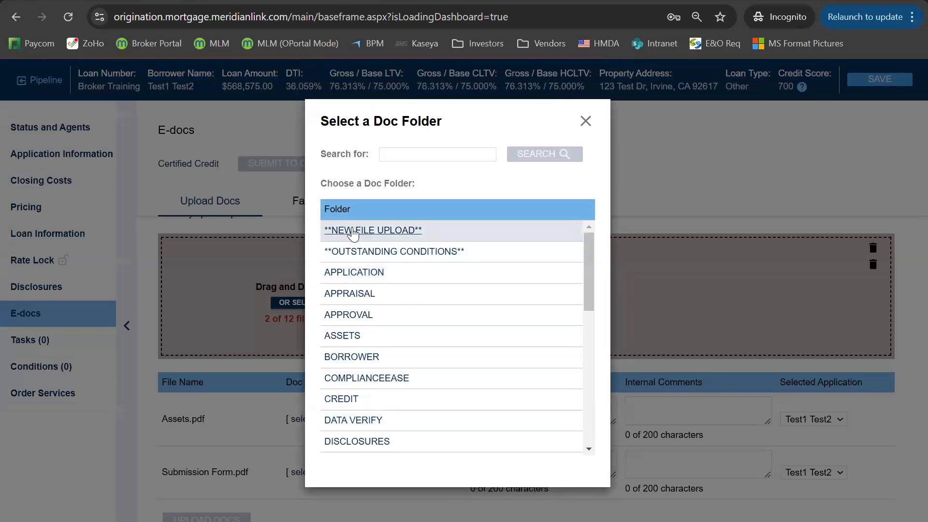
left_click(353, 231)
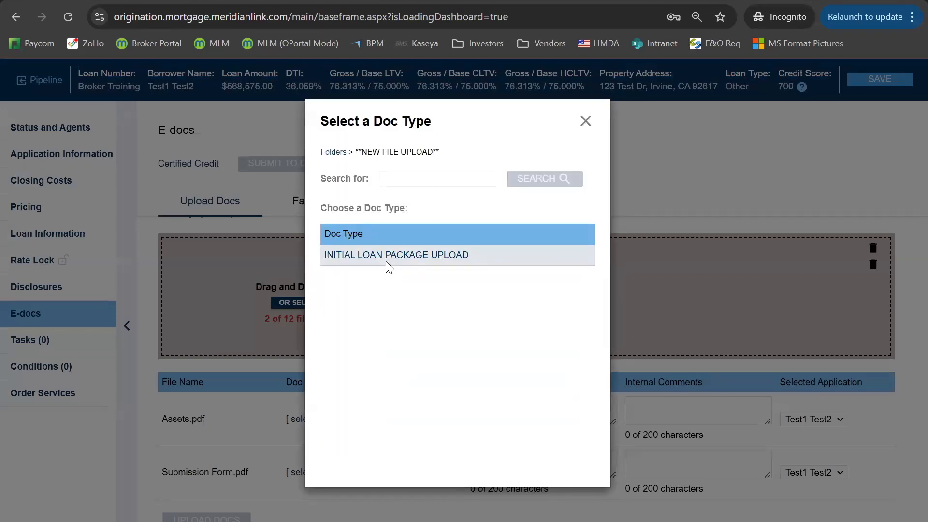
left_click(391, 256)
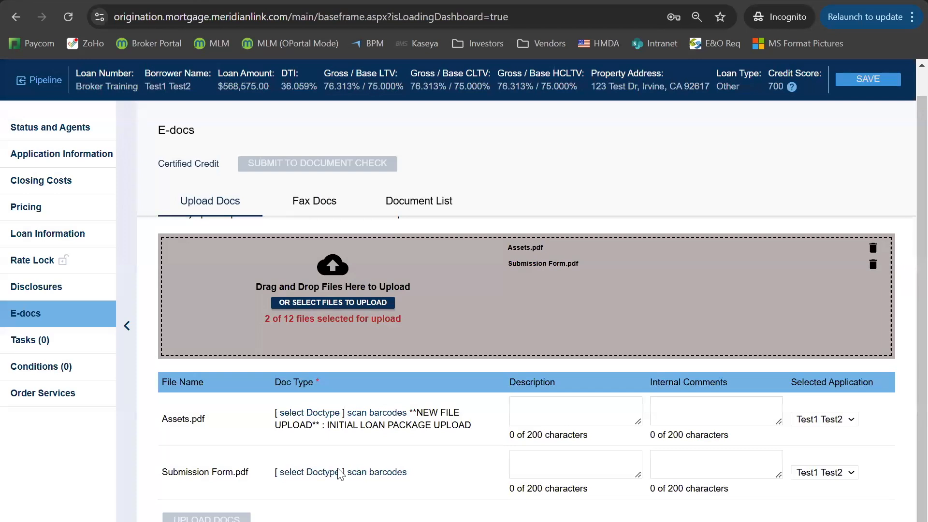
Step: Search the doc types for "submission" and assign SUBMISSION FORM from INITIAL DISCLOSURE PACKAGE - BROKER to Submission Form.pdf
left_click(299, 473)
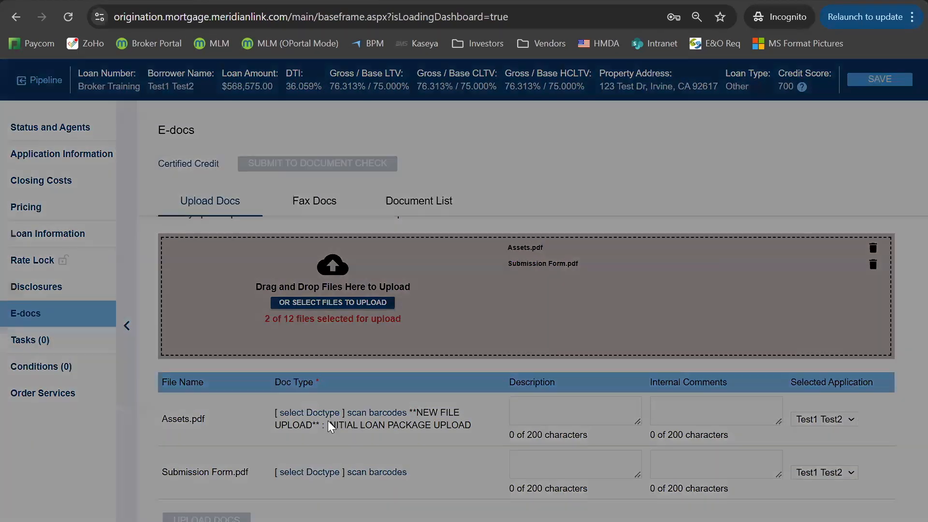
scroll(392, 292, "down", 2)
scroll(392, 292, "up", 2)
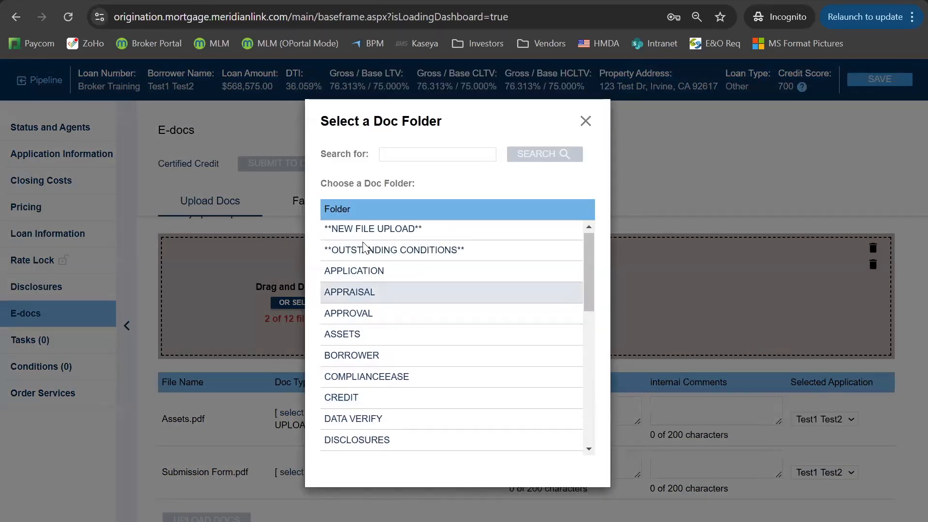
scroll(442, 386, "down", 5)
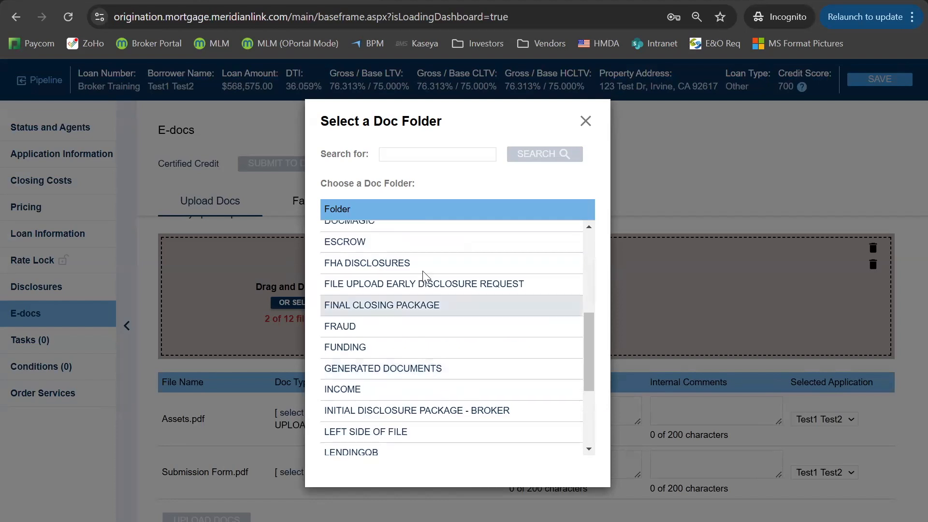
left_click(414, 154)
type("submission")
key("Return")
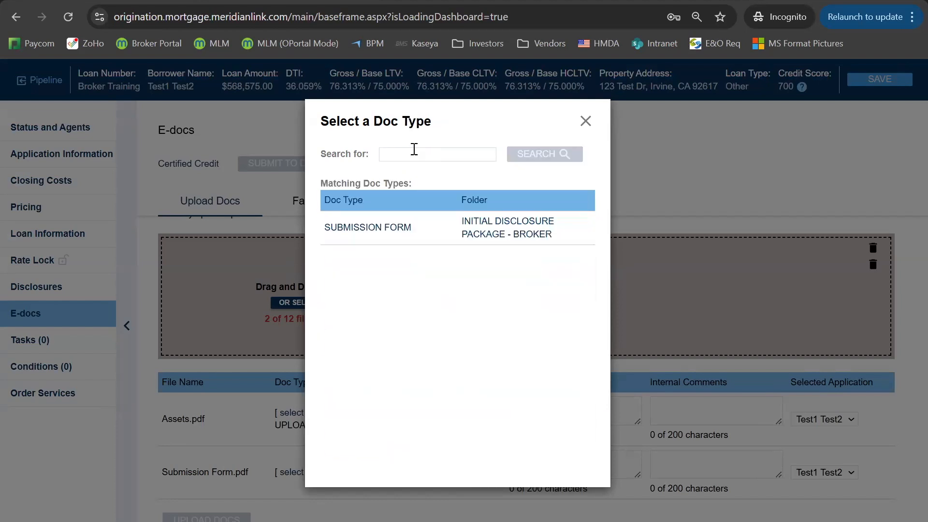
left_click(381, 228)
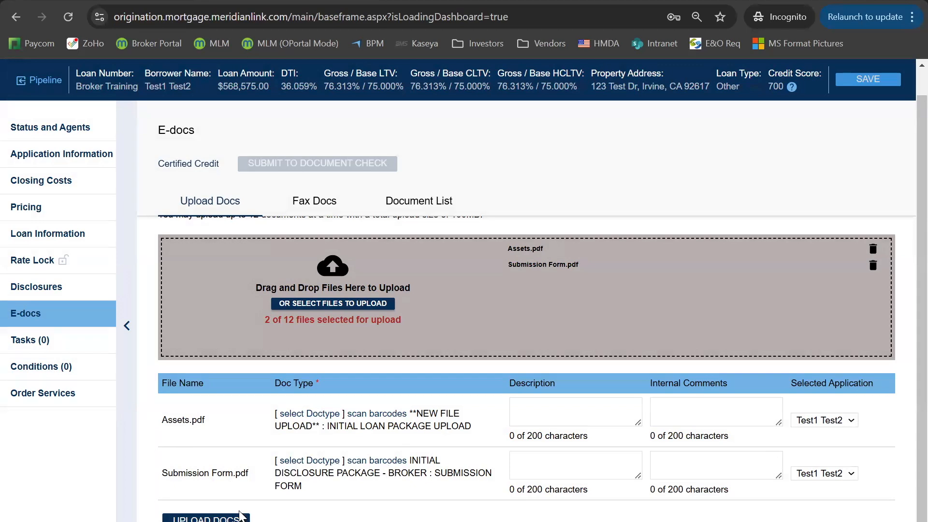
Step: Upload the two classified documents and check the E-docs Document List for them
left_click(206, 518)
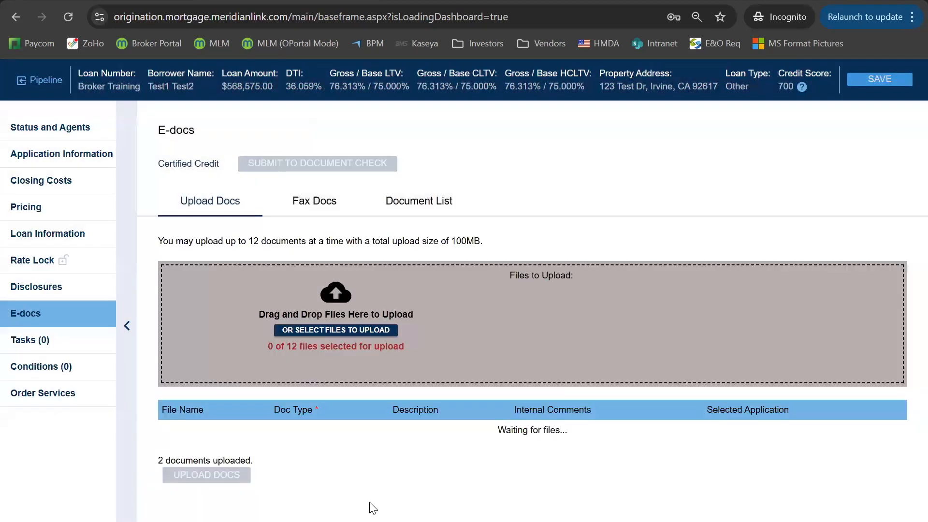
left_click_drag(157, 463, 290, 471)
left_click(290, 471)
left_click(389, 204)
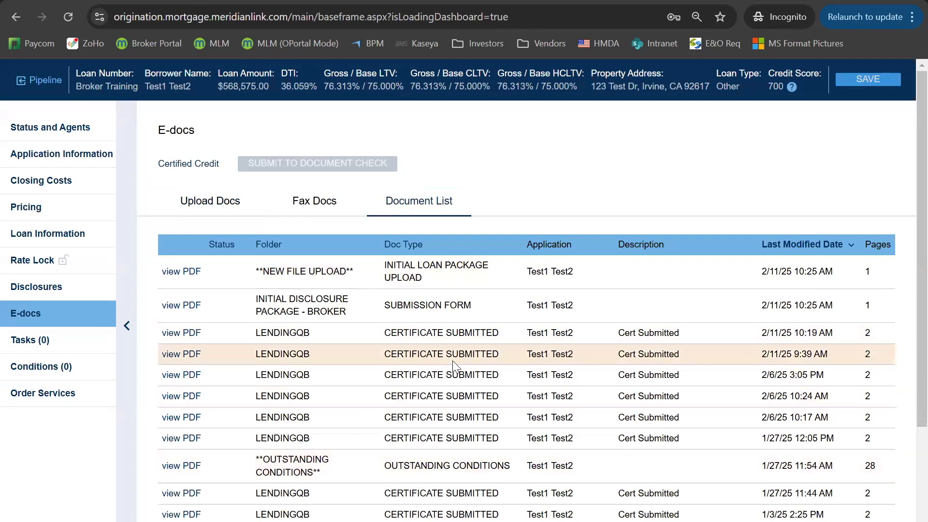
scroll(305, 315, "down", 3)
scroll(391, 357, "up", 3)
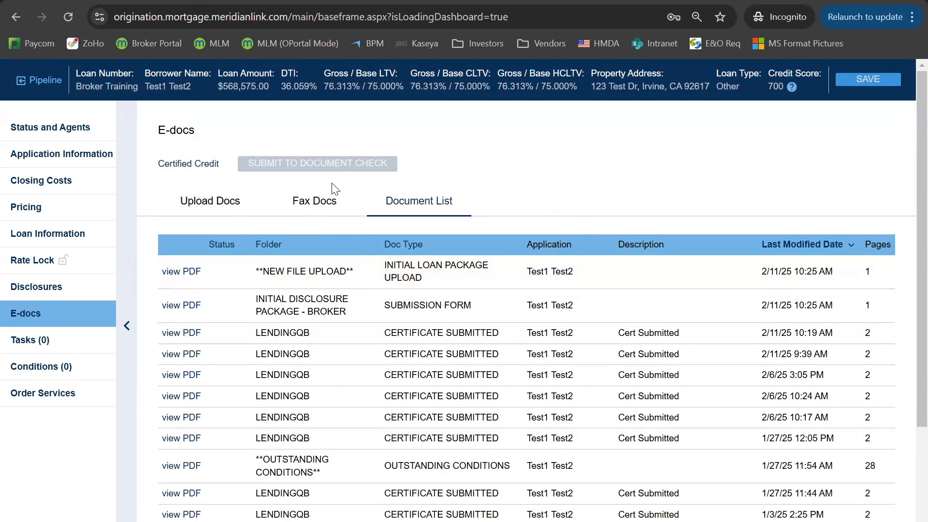
Step: Change the loan's status to Loan Submitted in Status and Agents and acknowledge the submission
left_click(57, 132)
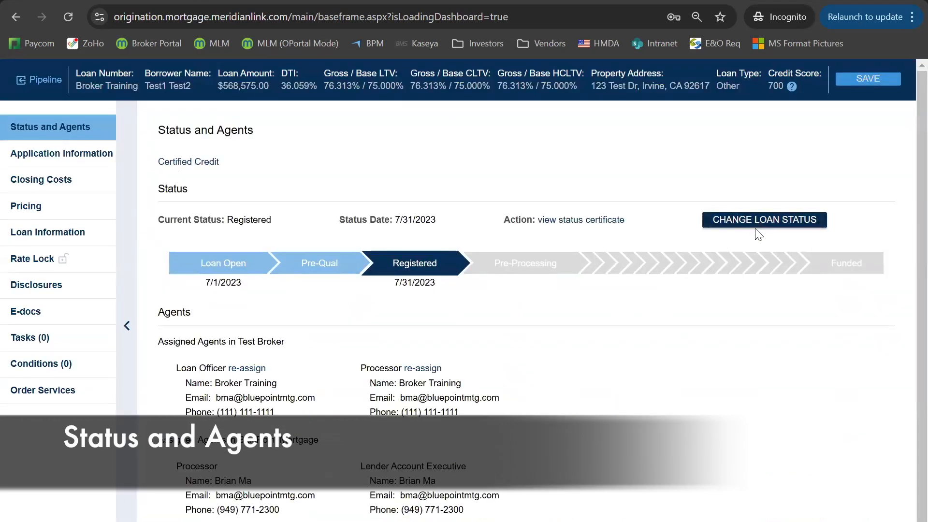
left_click(772, 225)
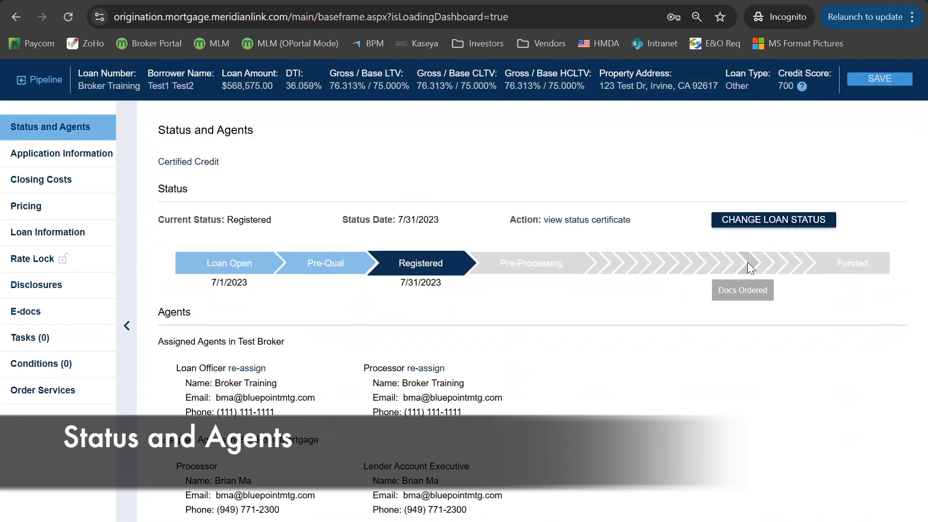
left_click(394, 320)
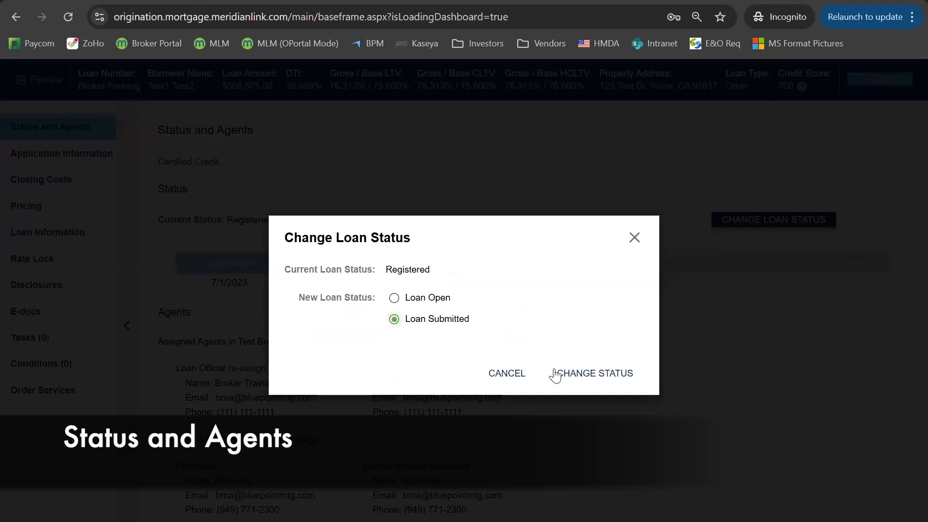
left_click(584, 378)
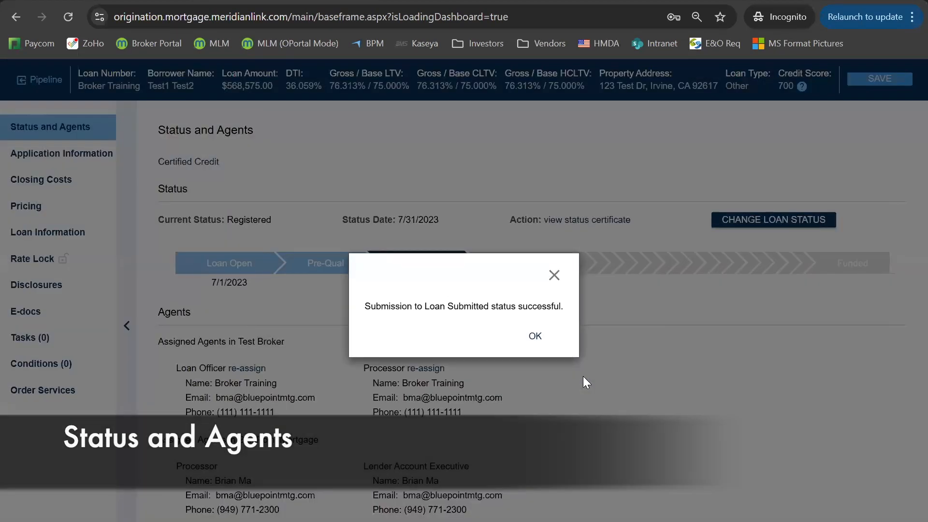
left_click(534, 337)
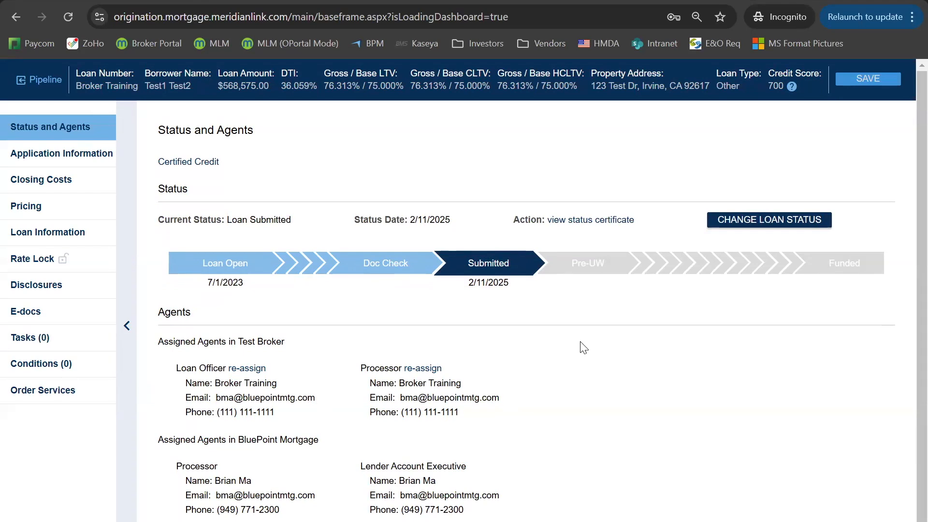
Step: Switch to the browser tab with the DSCR submission form and load bluepointmtg.com/dscr/ in it
mouse_move(143, 0)
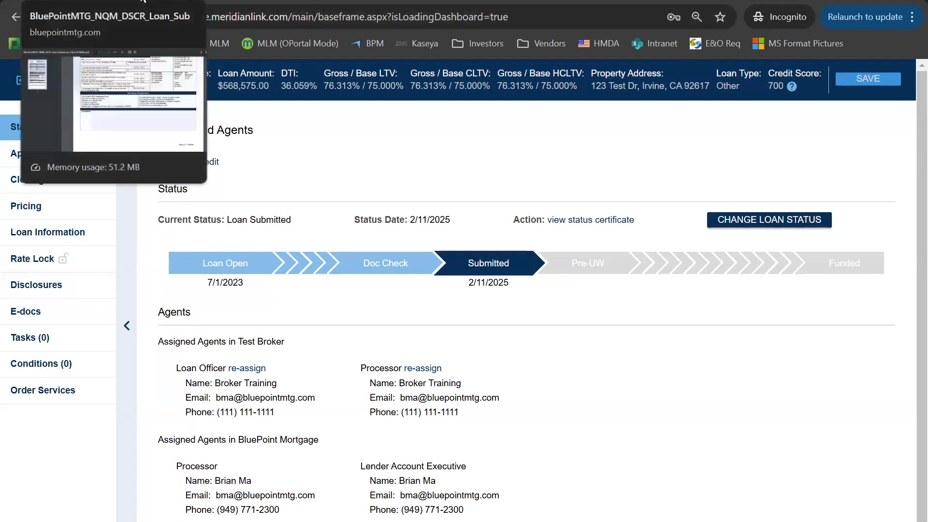
left_click(142, 0)
left_click(216, 19)
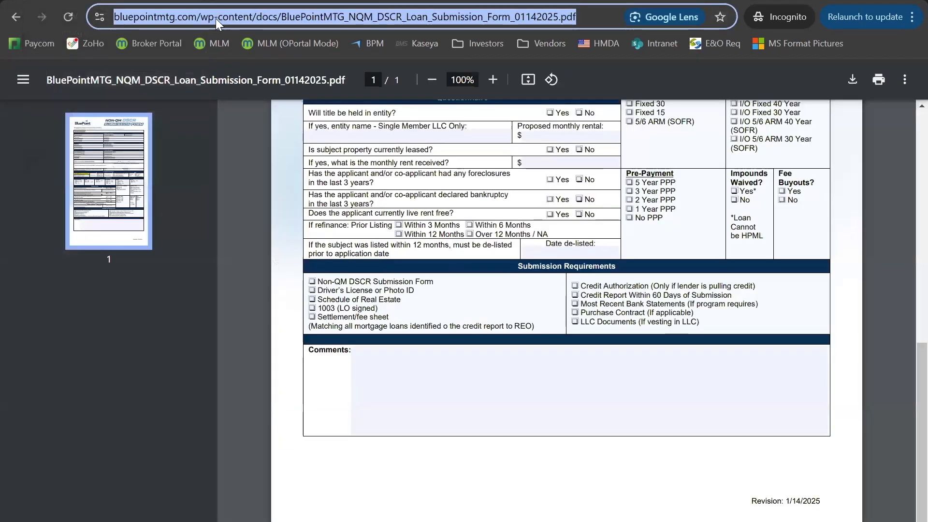
type("blu")
type("epointmt")
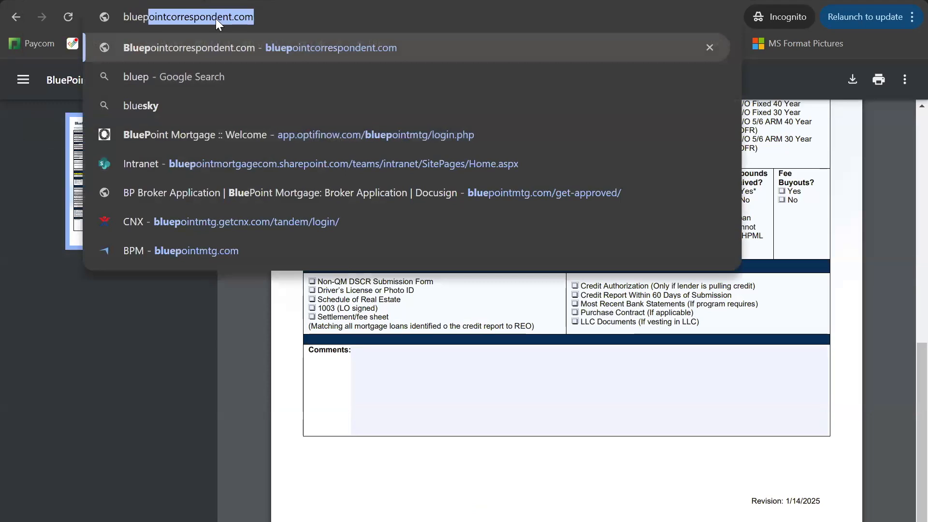
type("g.com/")
key("Return")
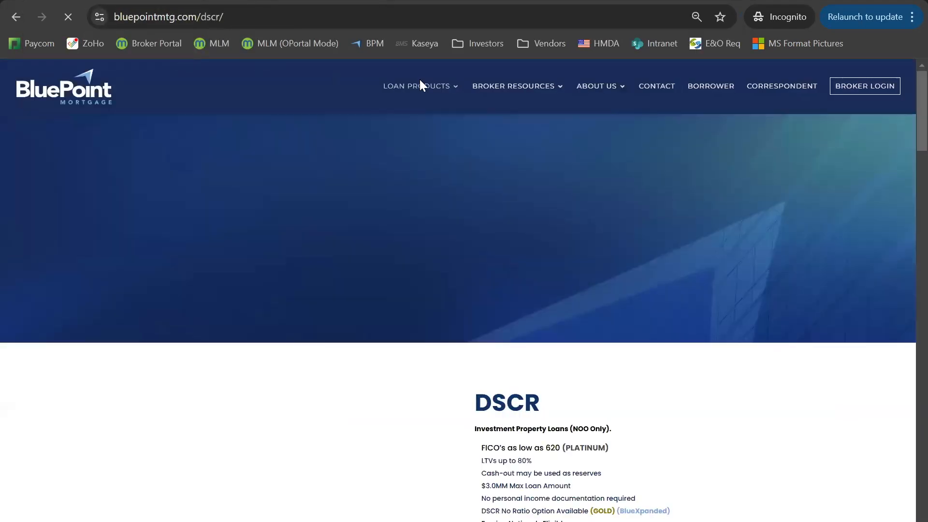
Step: Open Forms and Guides from the site's Broker Resources and look over the How To videos and guides
mouse_move(500, 96)
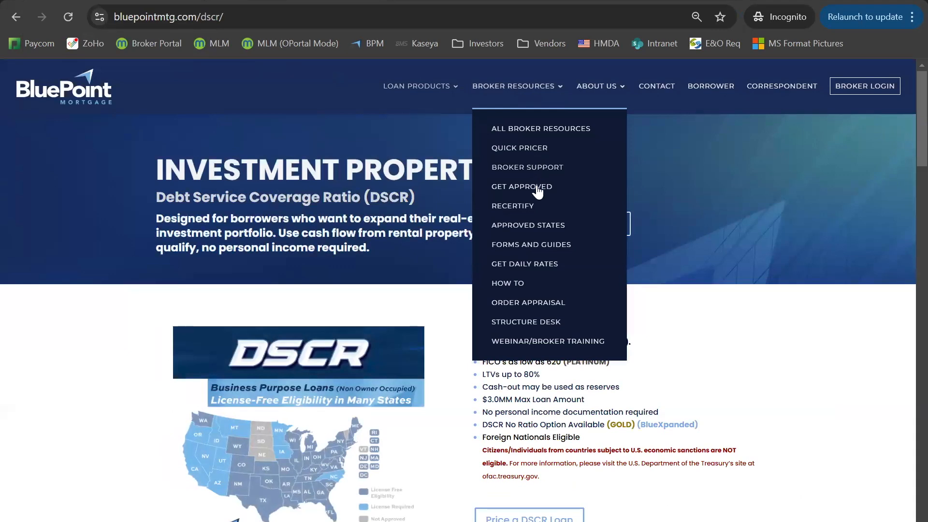
left_click(533, 248)
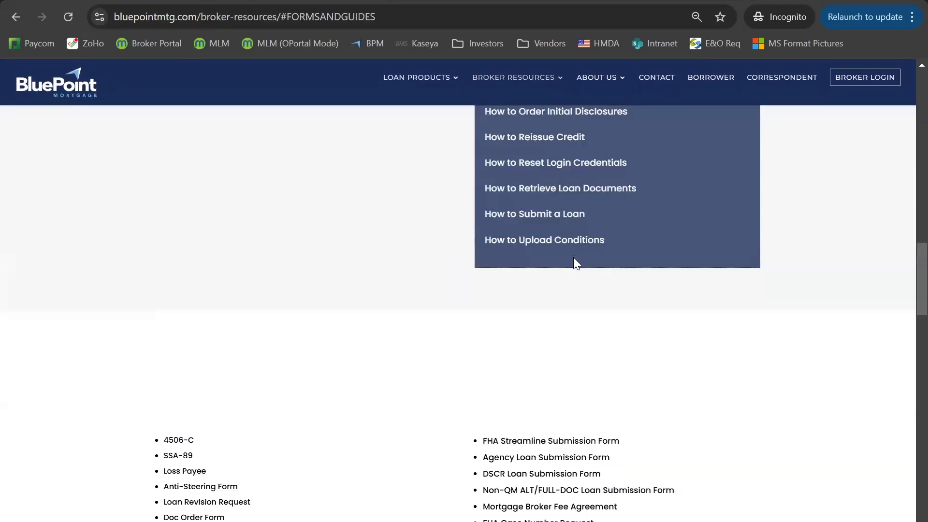
scroll(575, 264, "up", 4)
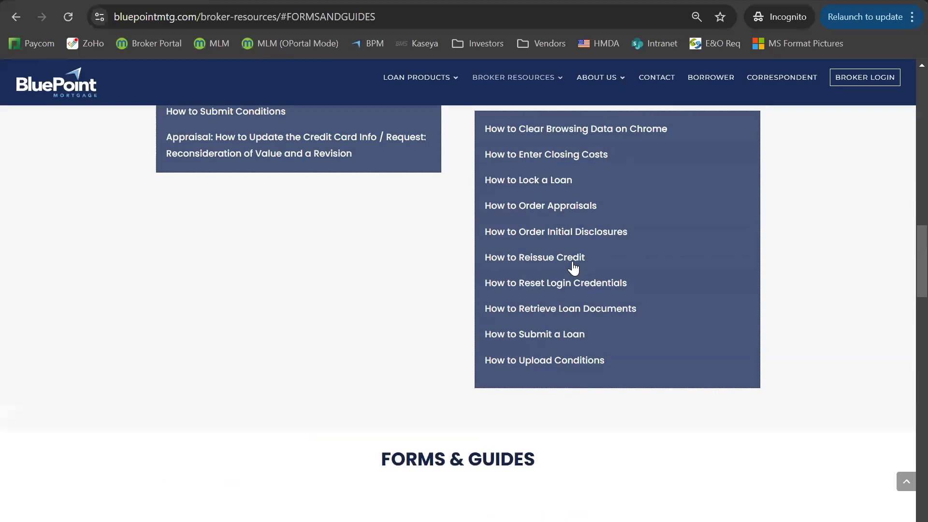
scroll(532, 299, "up", 3)
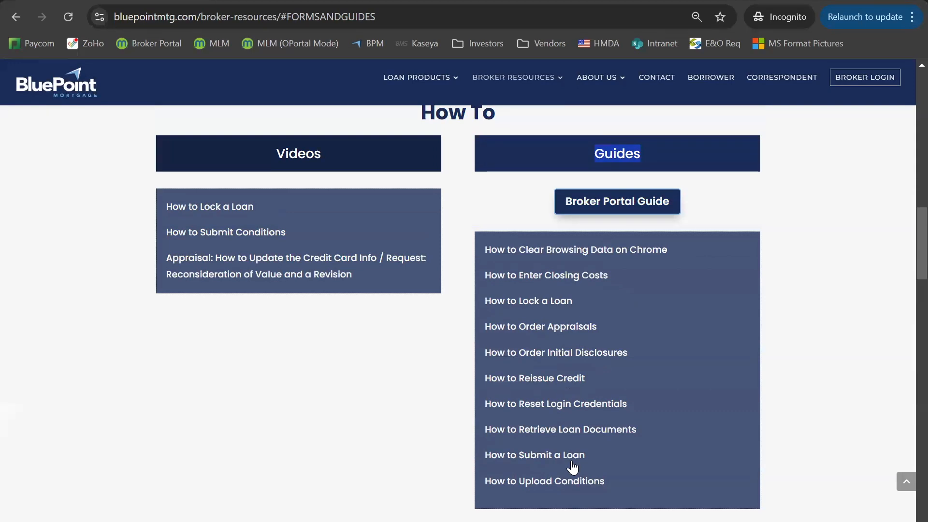
left_click(872, 242)
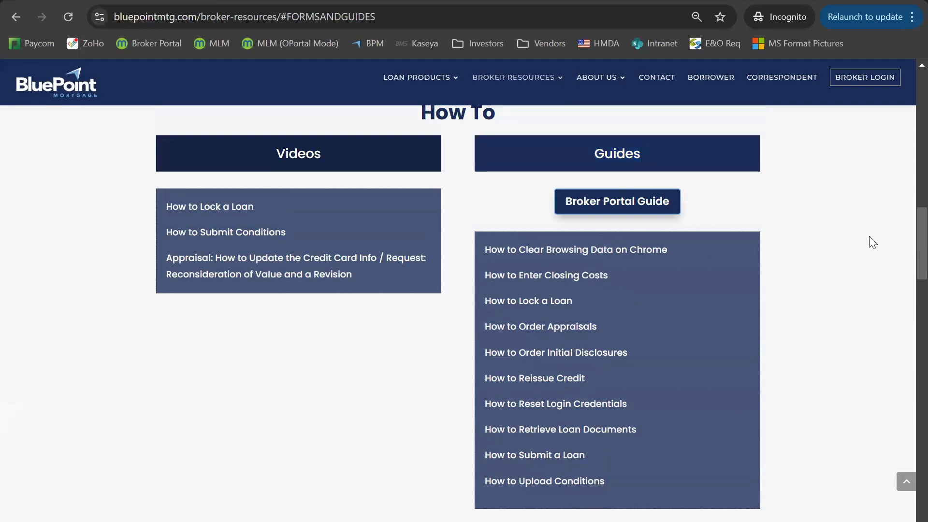